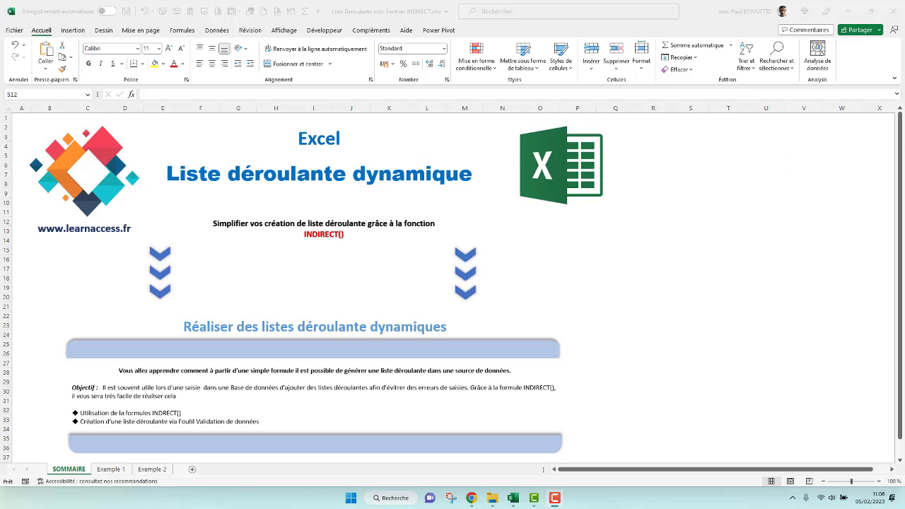
Highlight the INDIRECT() subtitle text and the Liste déroulante dynamique title on the title sheet
double_click(341, 233)
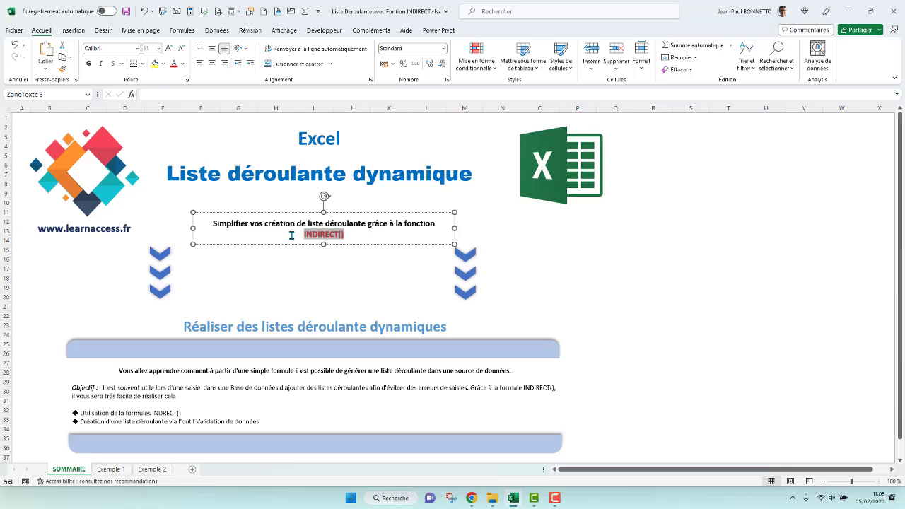
click(737, 198)
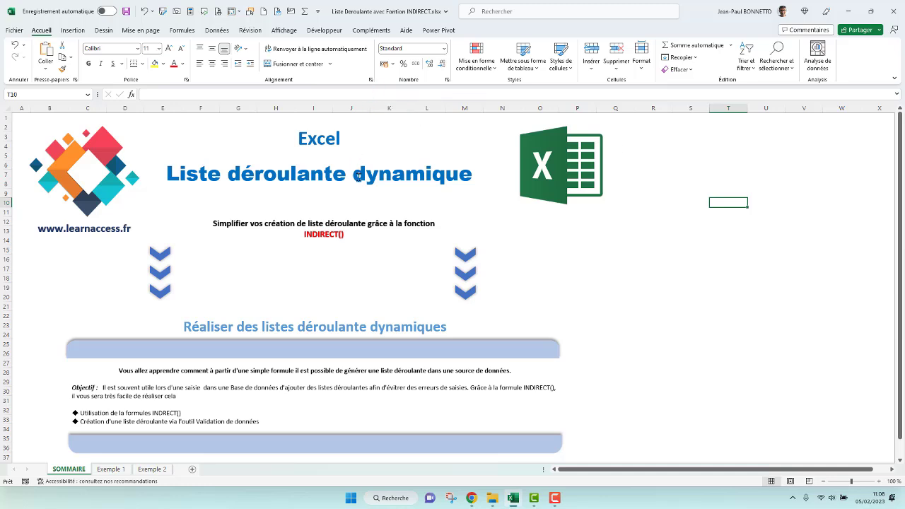
drag(303, 236, 370, 233)
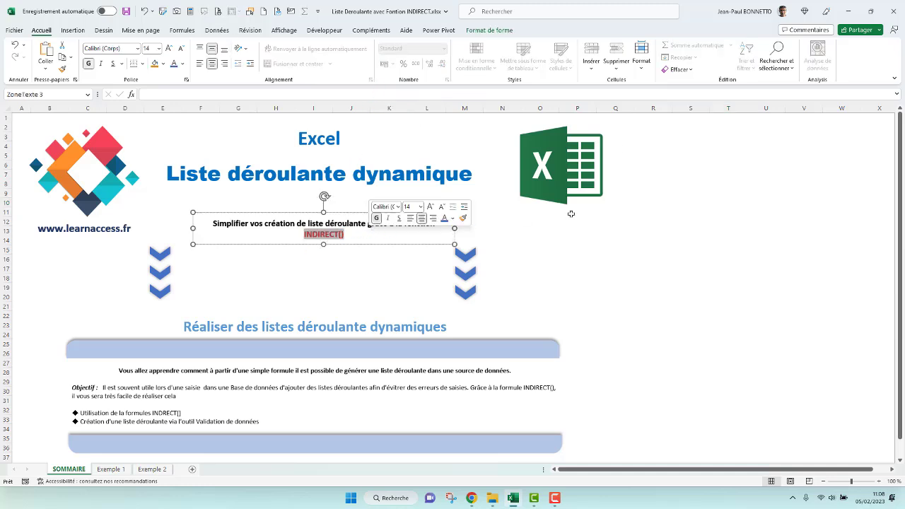
click(700, 160)
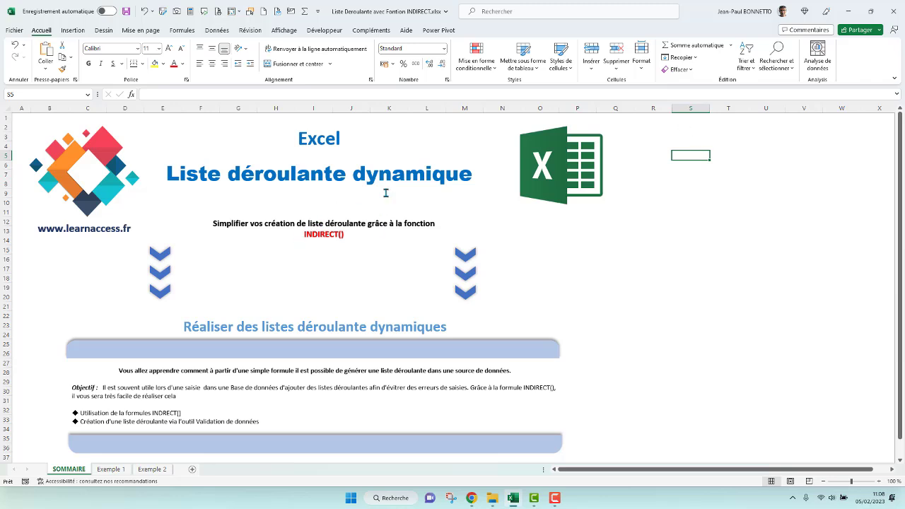
triple_click(189, 168)
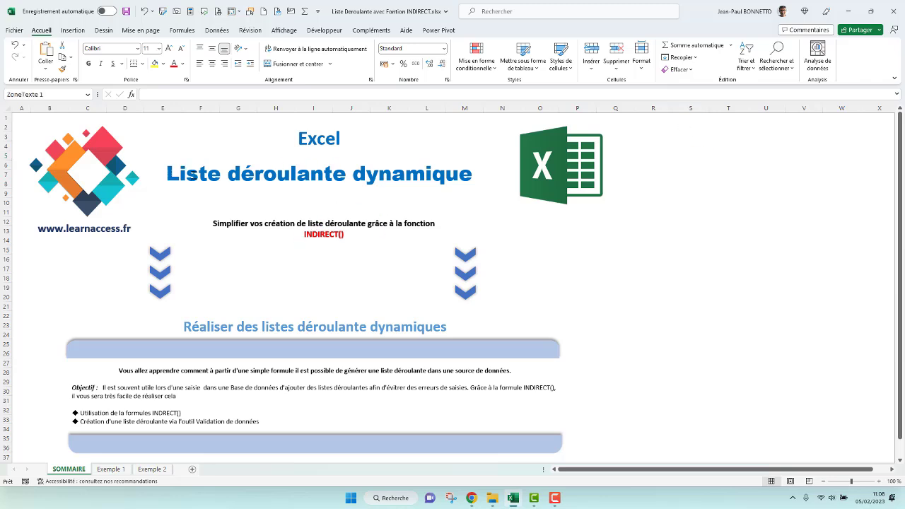
click(717, 153)
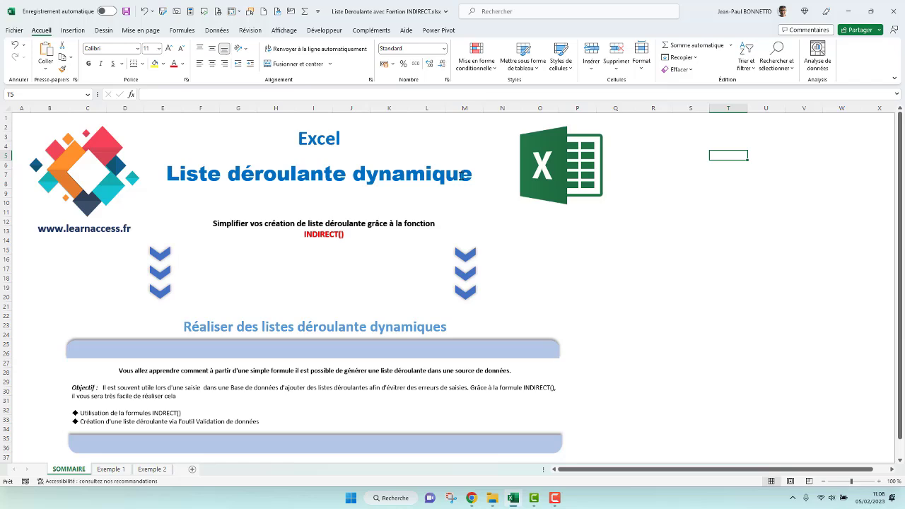
click(692, 147)
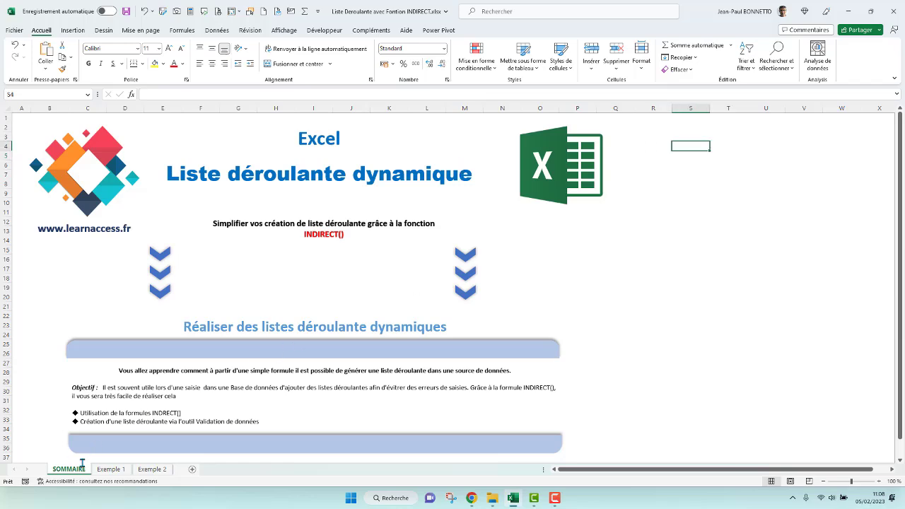
Switch to the Exemple 1 sheet and inspect the client table and INDIRECT syntax heading
click(111, 469)
click(195, 259)
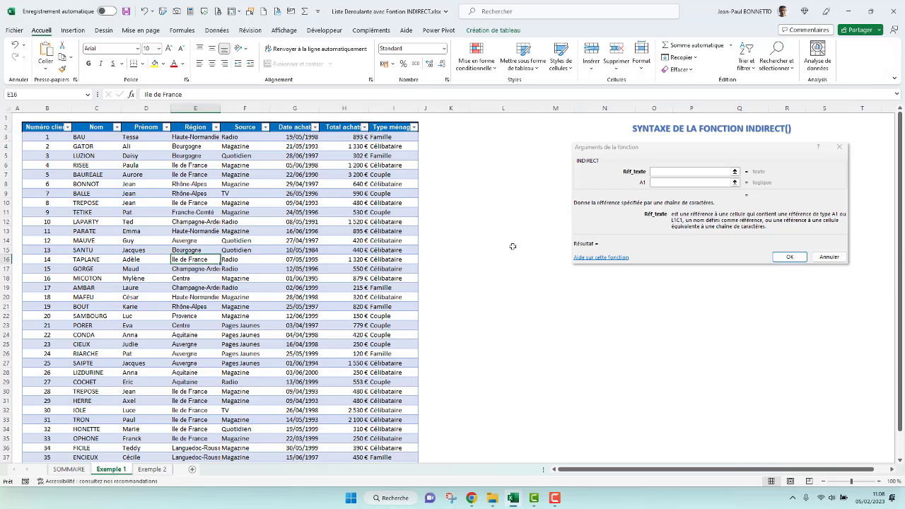
click(230, 174)
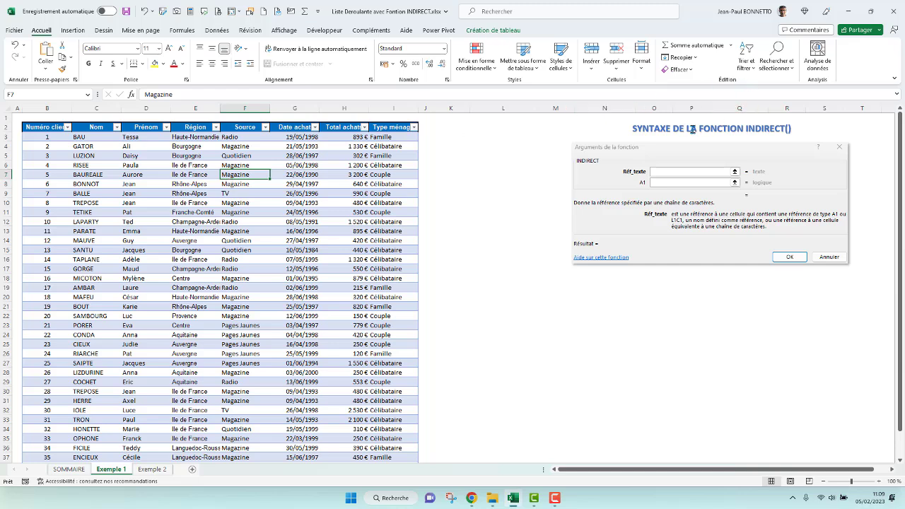
drag(746, 127, 796, 128)
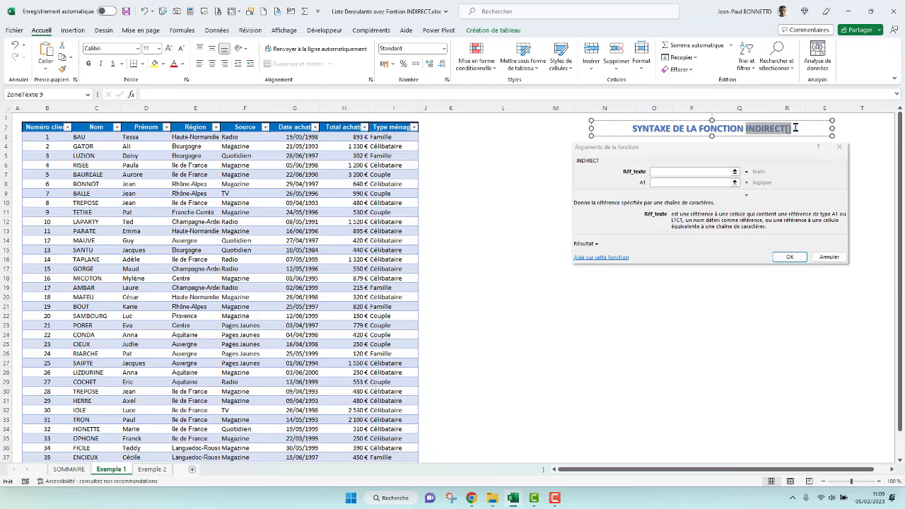
click(587, 332)
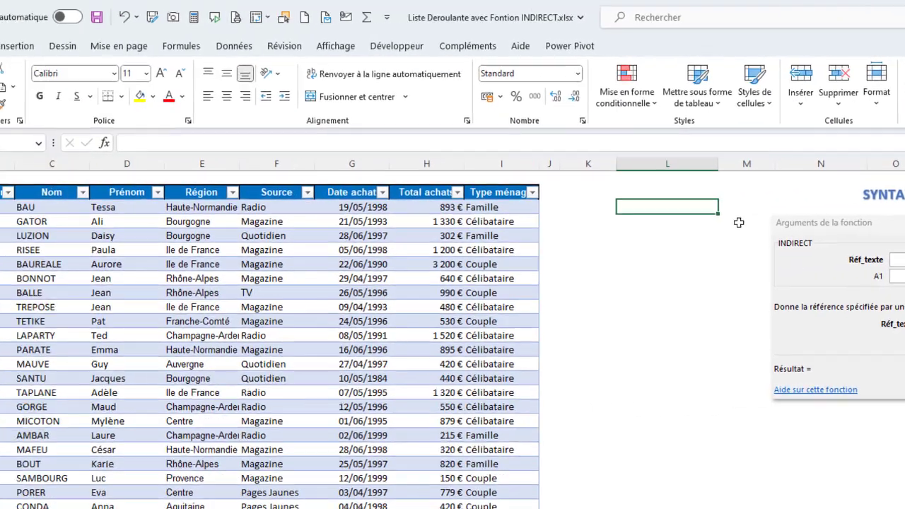
text(=in)
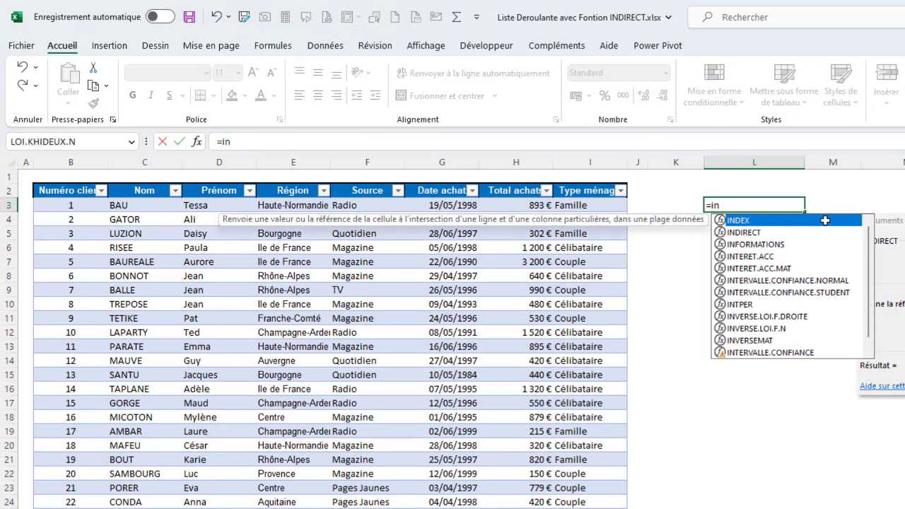
text(di)
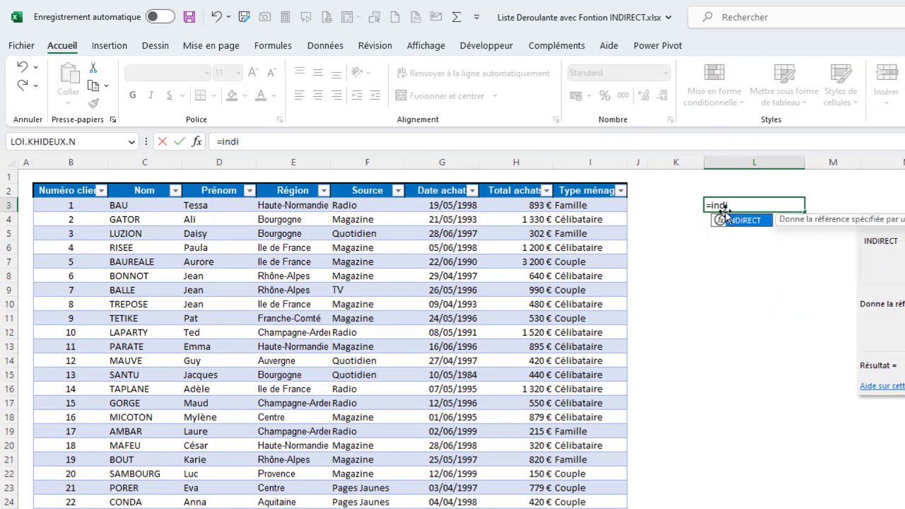
double_click(726, 221)
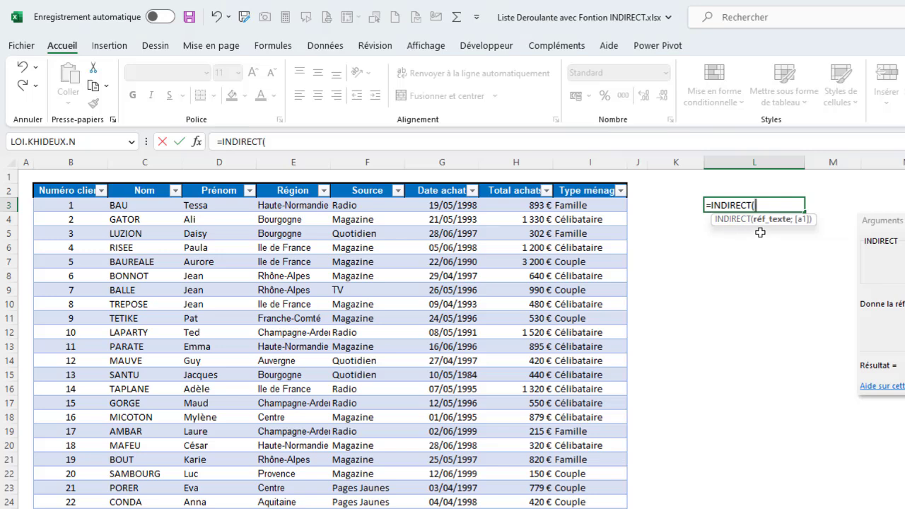
click(124, 204)
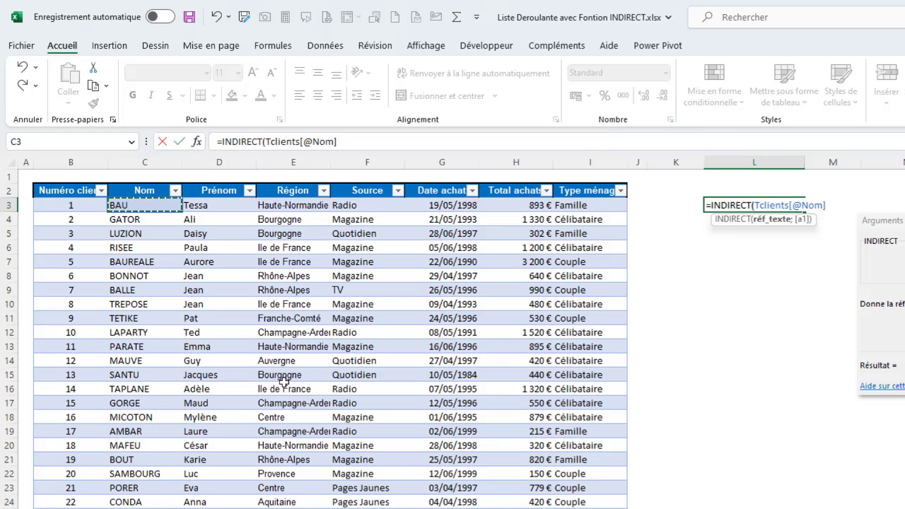
text())
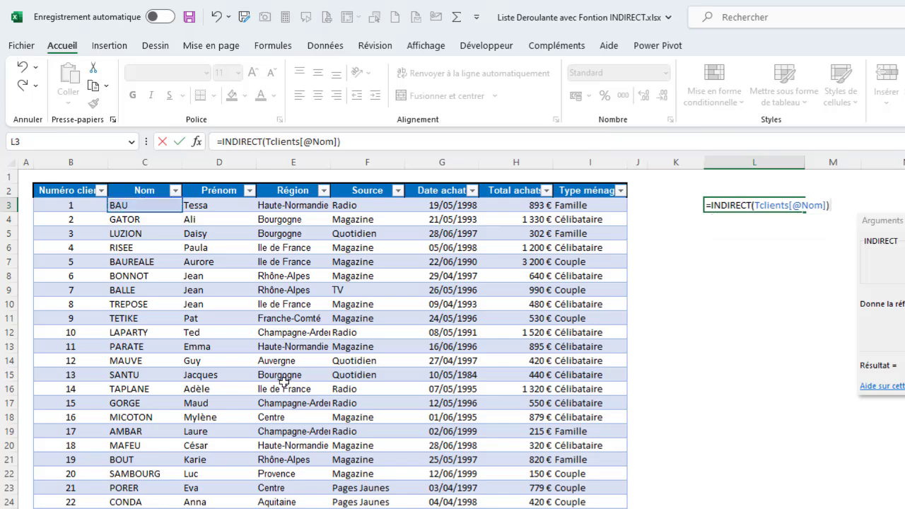
key(Return)
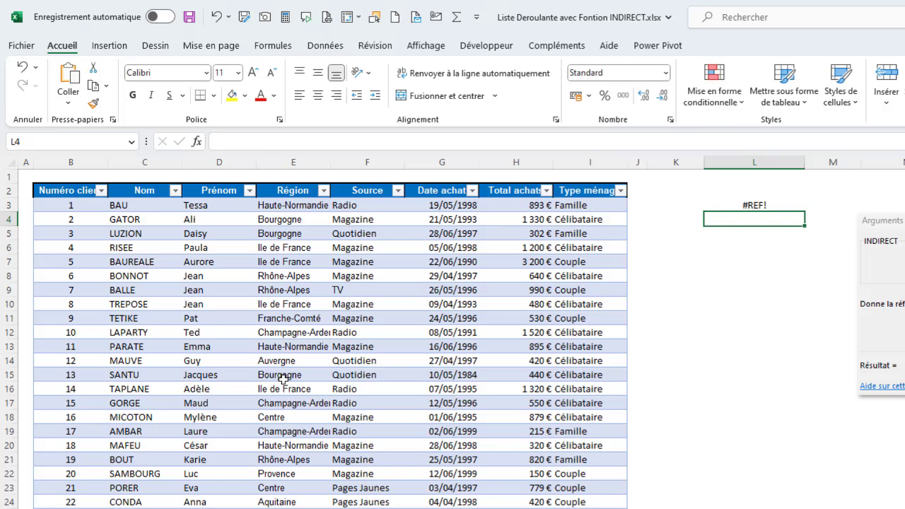
click(755, 205)
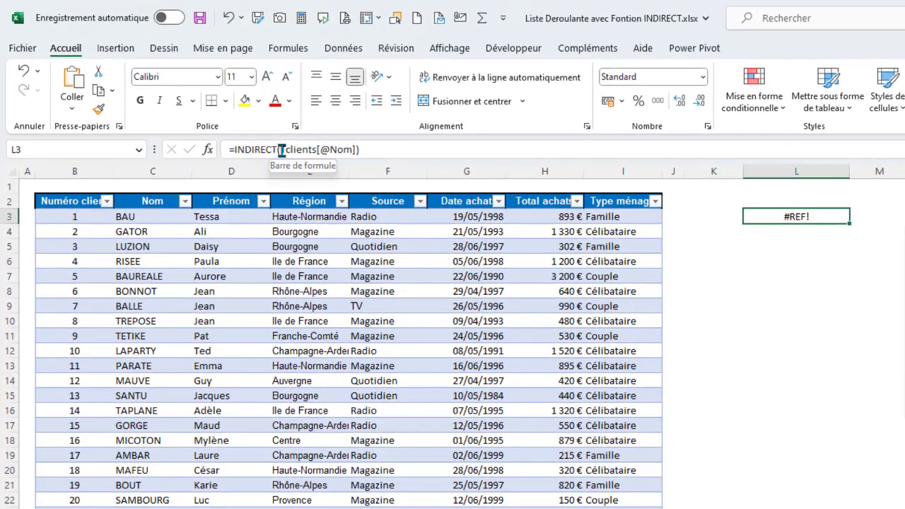
click(280, 149)
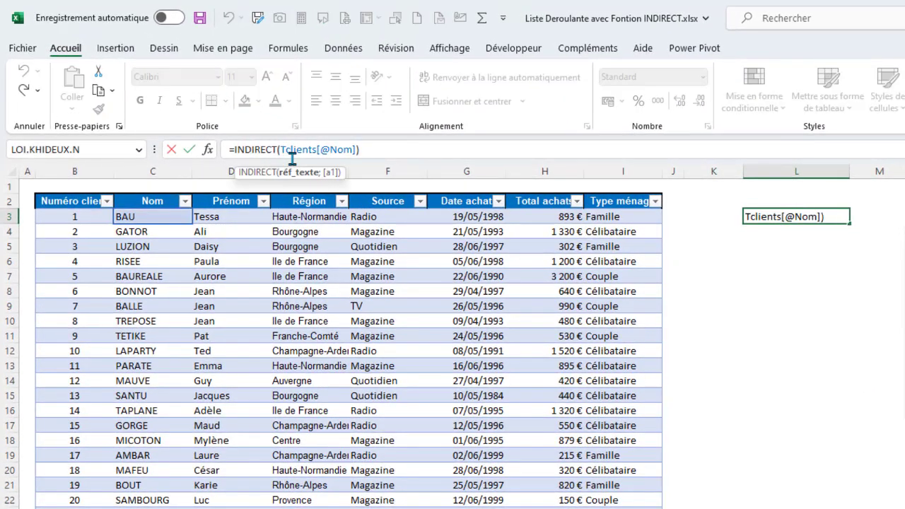
text(")
click(361, 149)
text(")
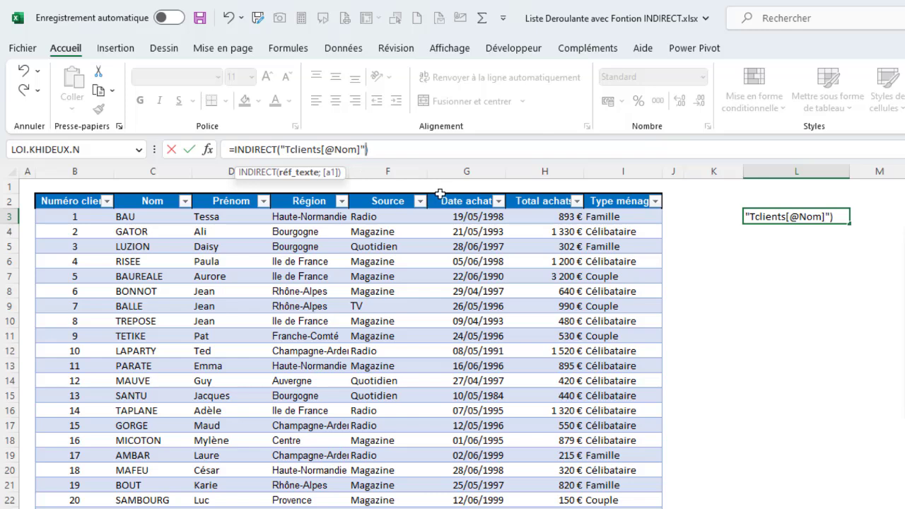
key(Return)
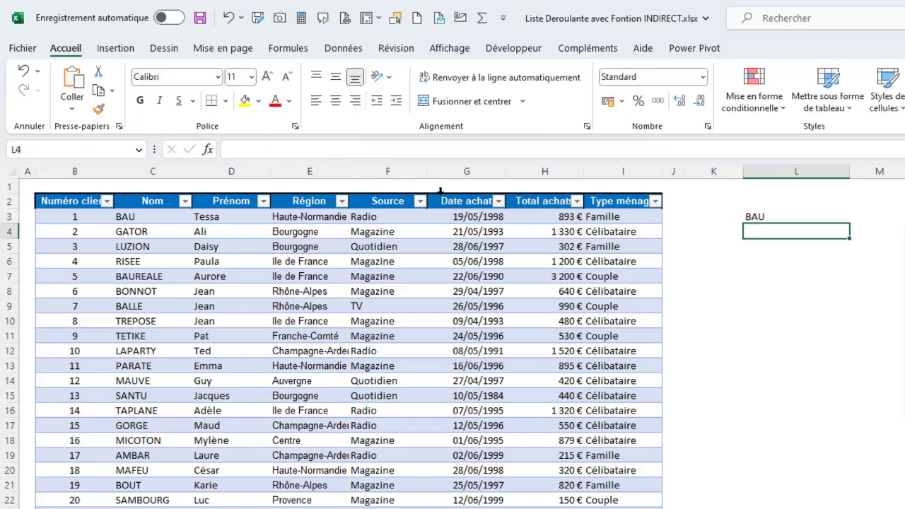
click(766, 214)
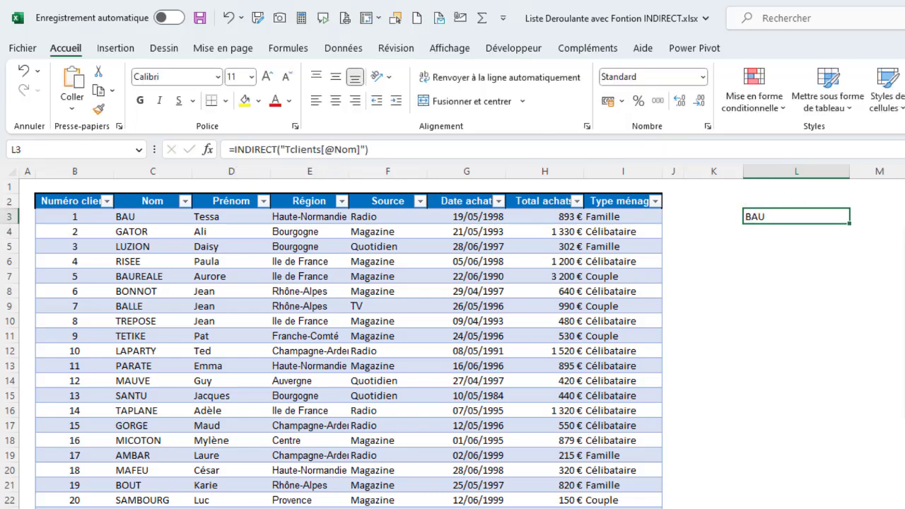
key(shift+F3)
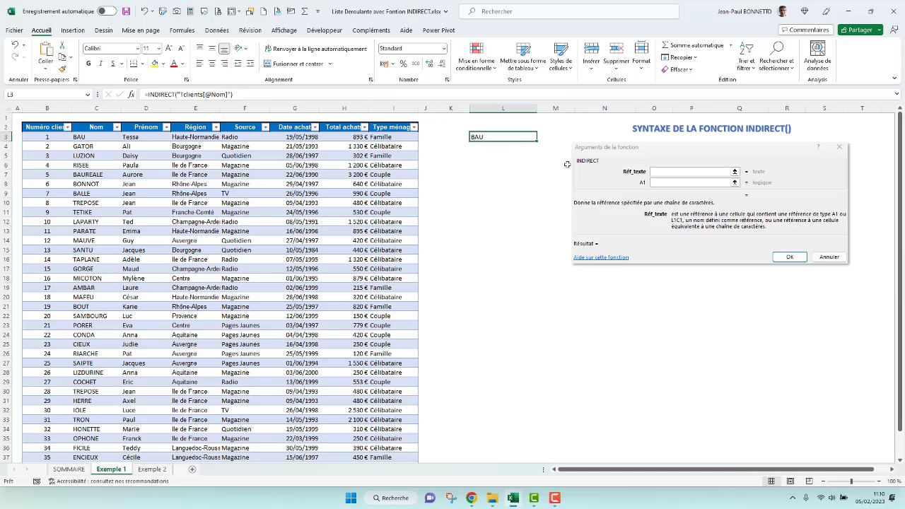
Fill the L3 formula down to L22, listing client names BAU through SAMBOURG
drag(538, 140, 539, 215)
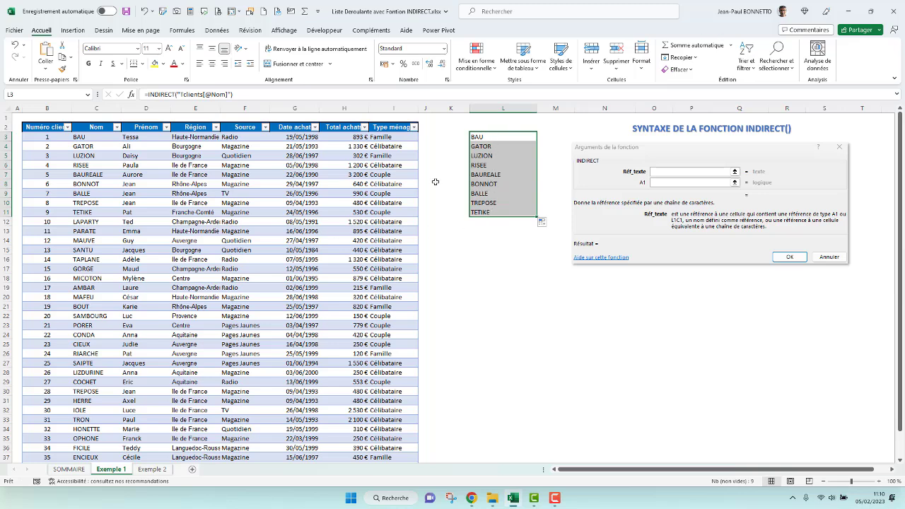
drag(537, 216, 542, 319)
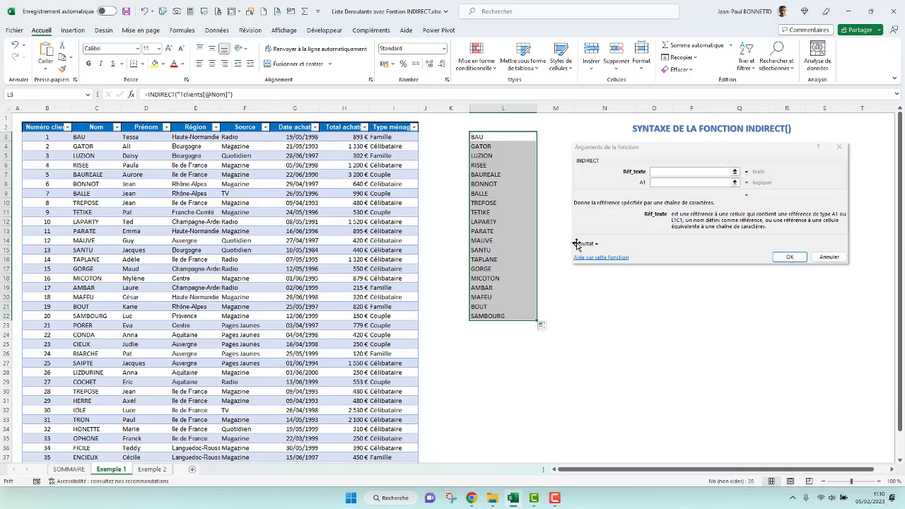
click(634, 316)
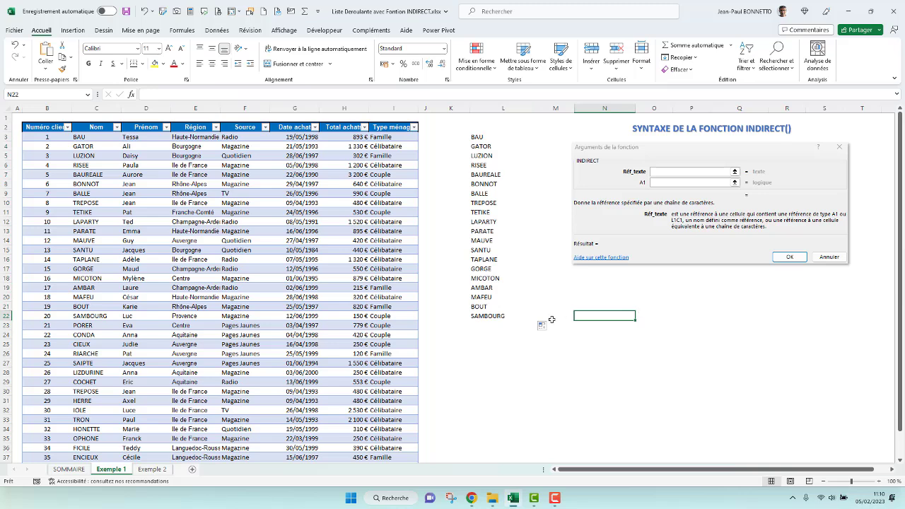
click(130, 259)
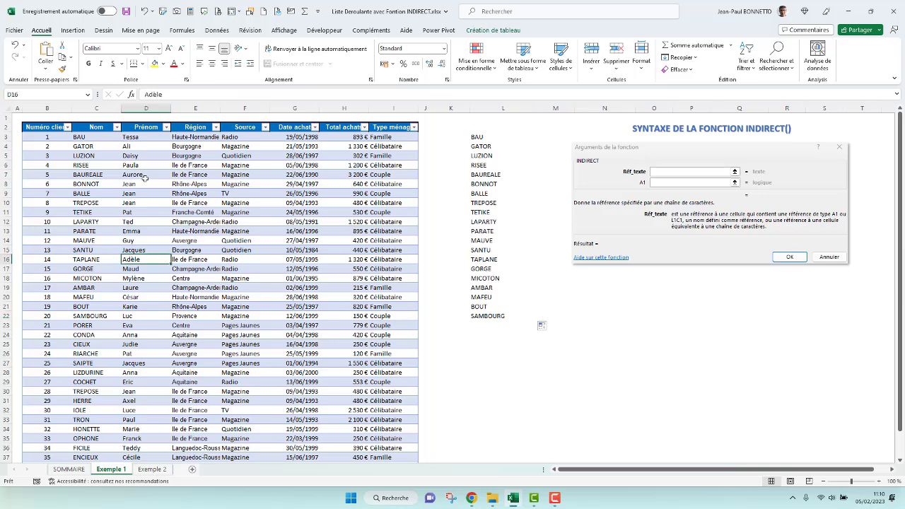
click(620, 323)
Test =INDIRECT("D16") in N23, returning Adèle, and compare it with cell D16
text(=IND)
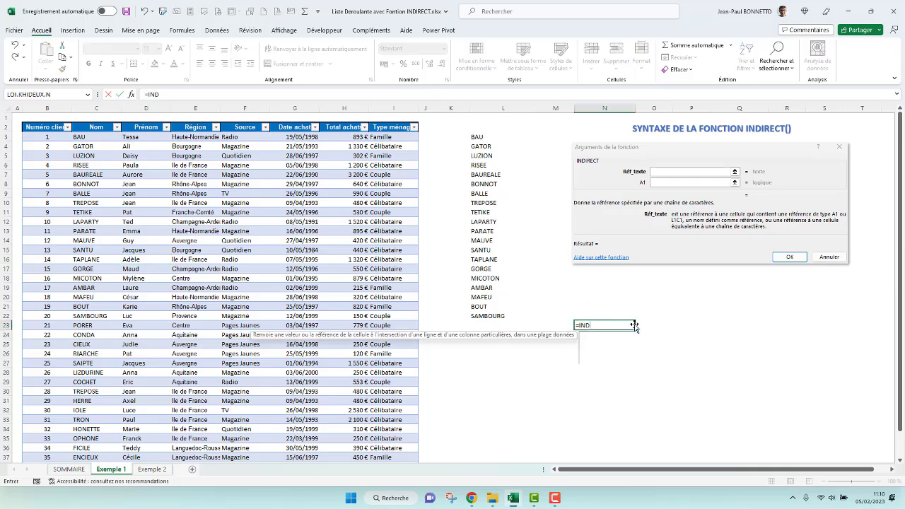
text(IRECT)
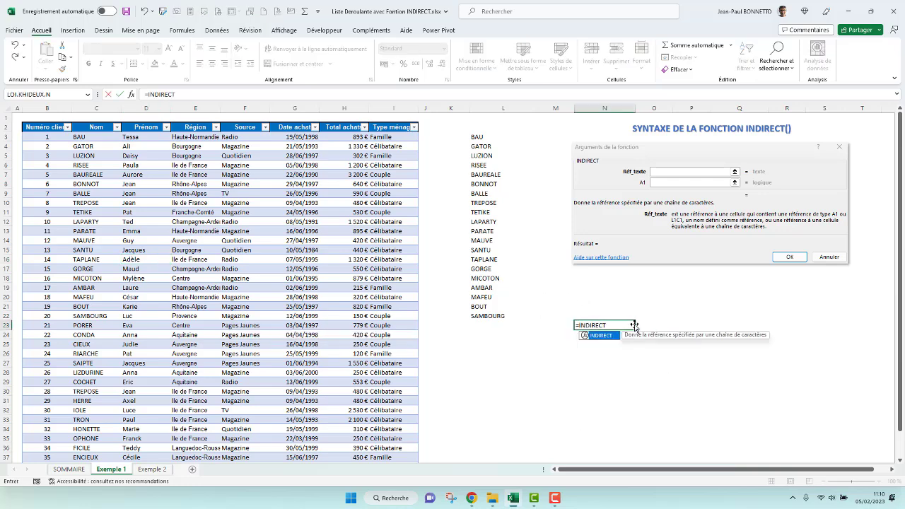
text(()
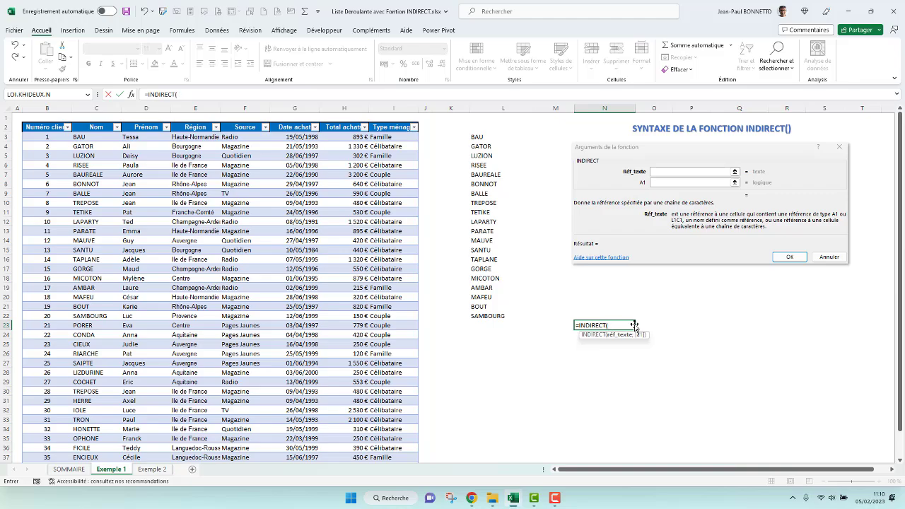
text("D16")
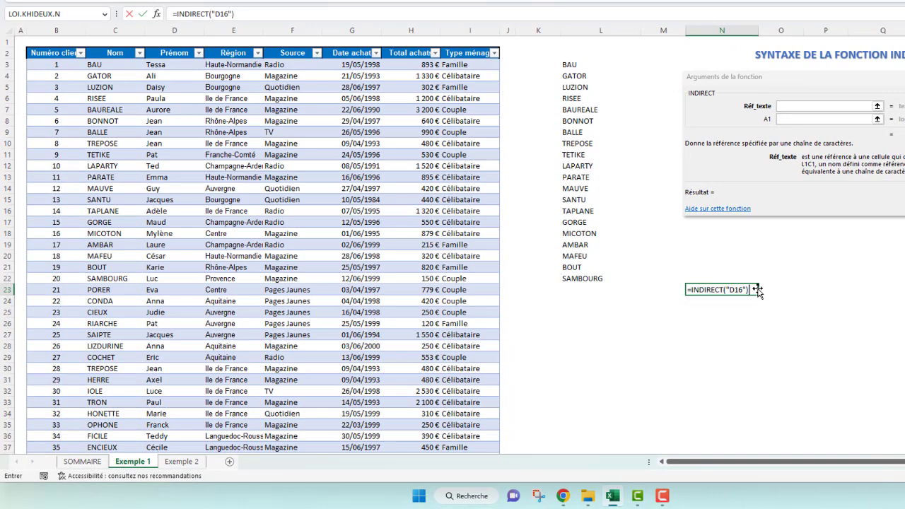
key(Return)
click(706, 289)
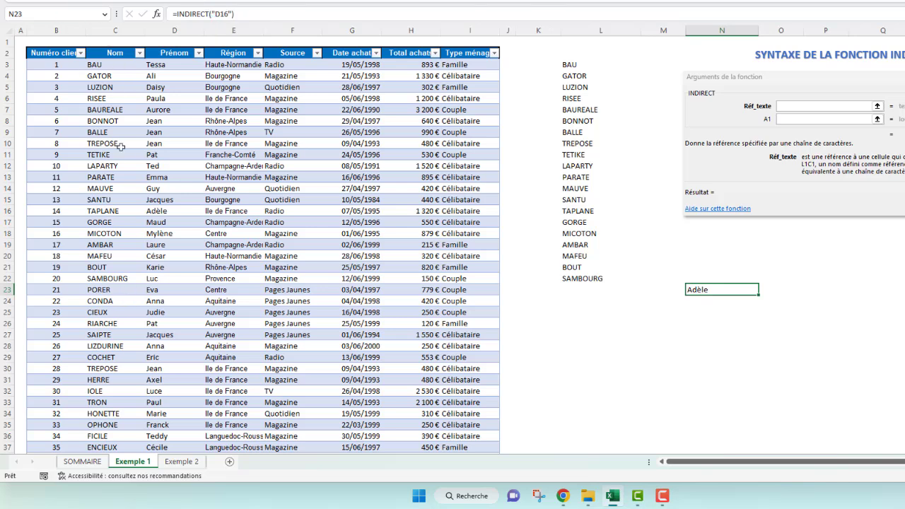
click(158, 211)
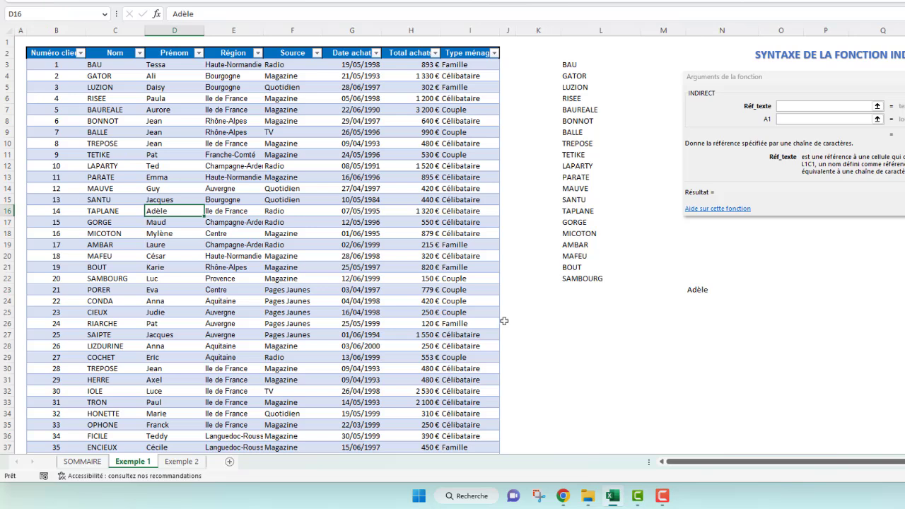
click(715, 289)
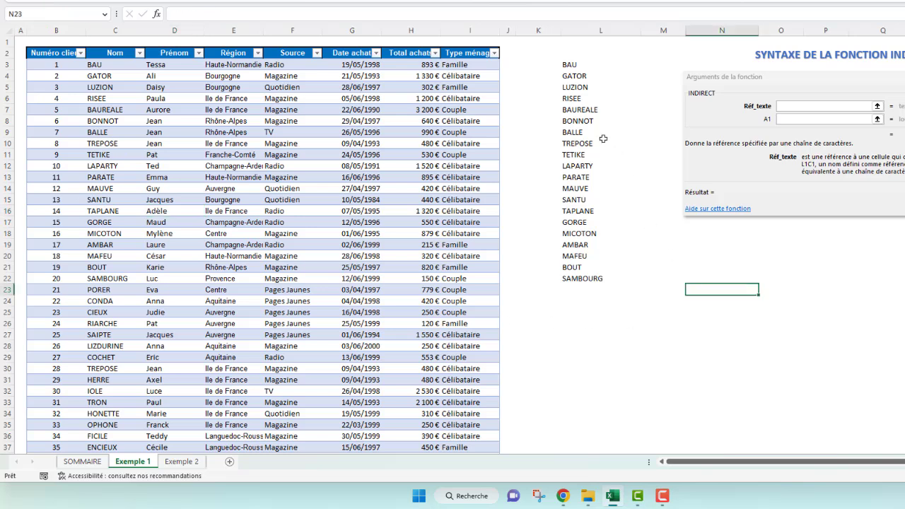
Clear the client-name INDIRECT formulas from L3:L22
drag(571, 63, 571, 281)
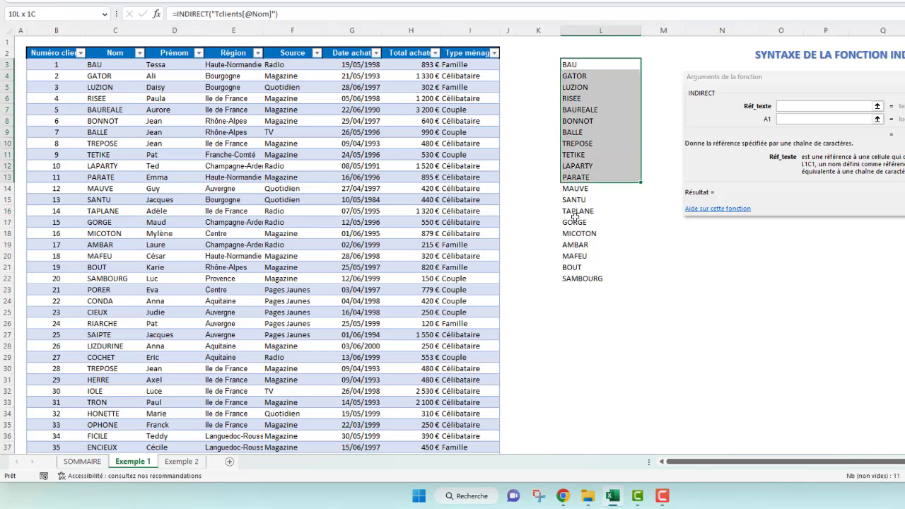
click(715, 316)
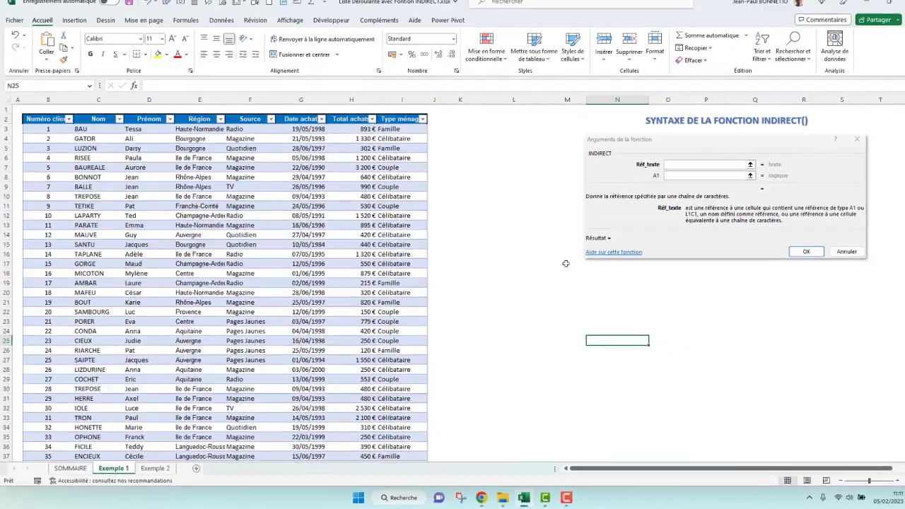
click(502, 183)
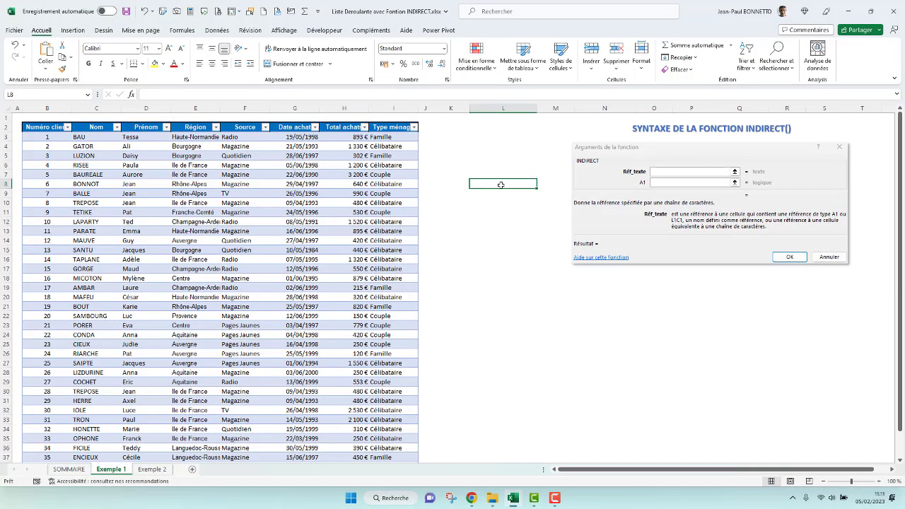
click(290, 174)
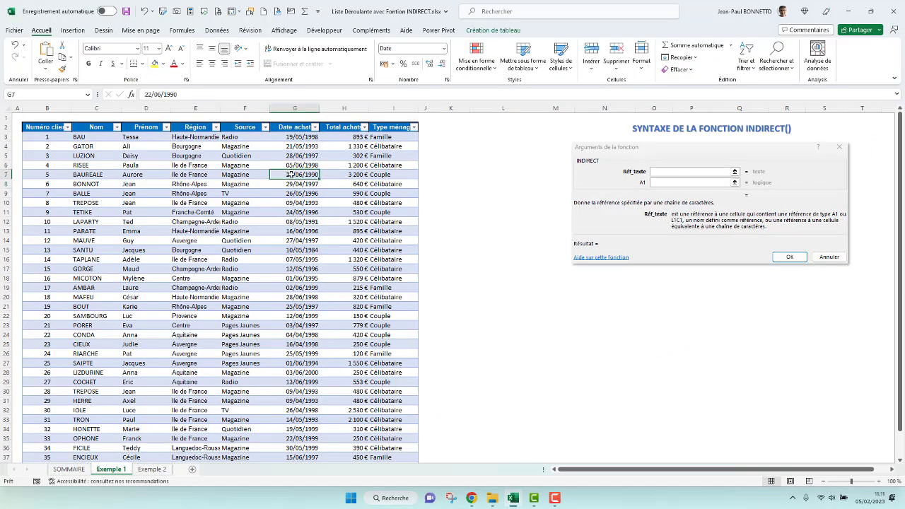
Choose Liste in Data Validation for Région cell E6, then cancel without applying
click(205, 164)
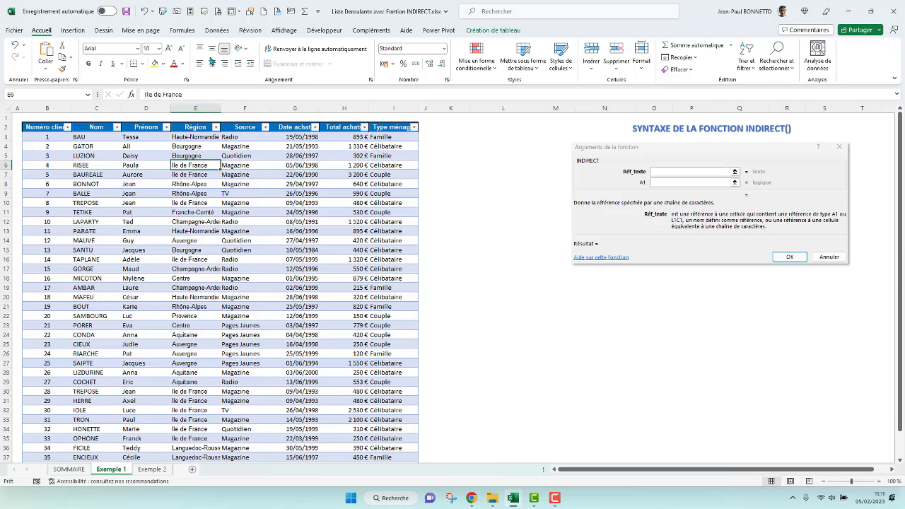
click(216, 30)
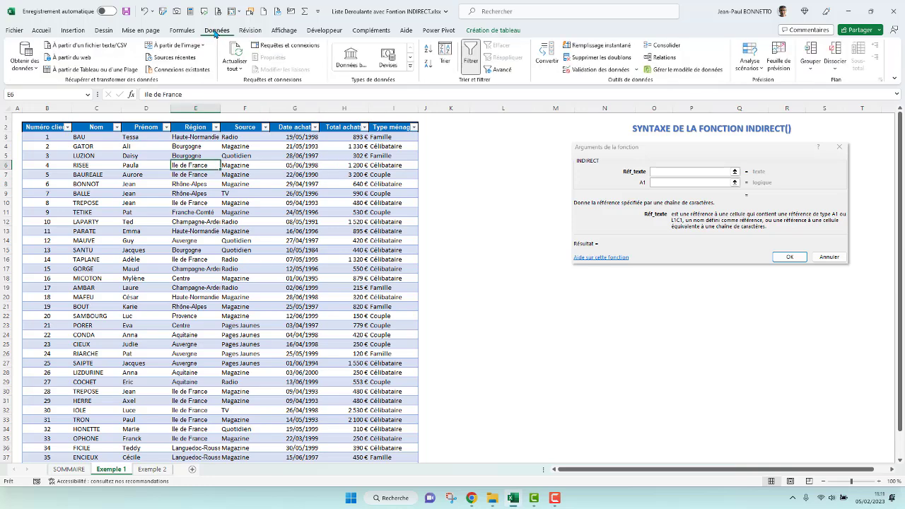
click(637, 73)
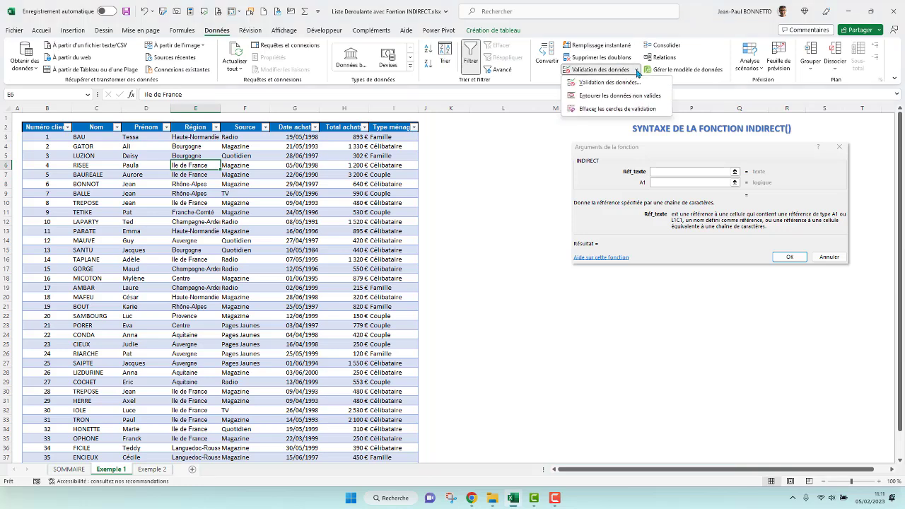
click(608, 84)
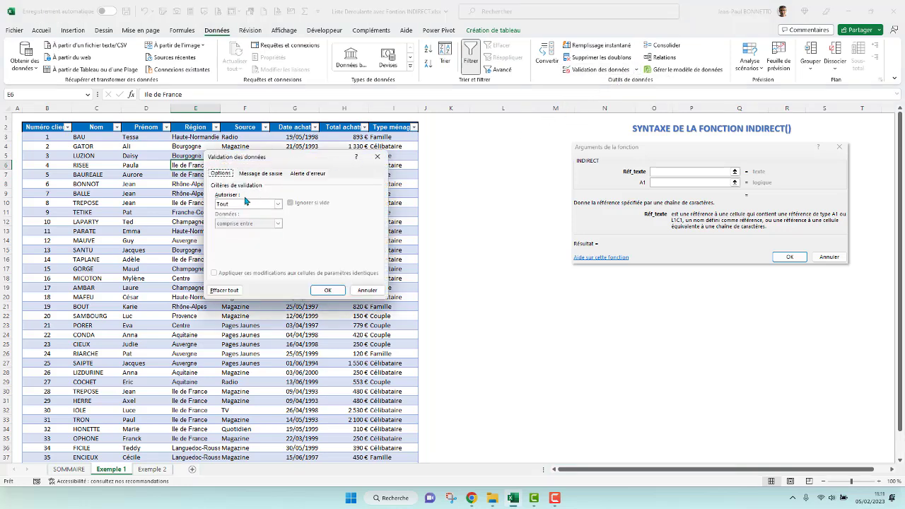
click(278, 205)
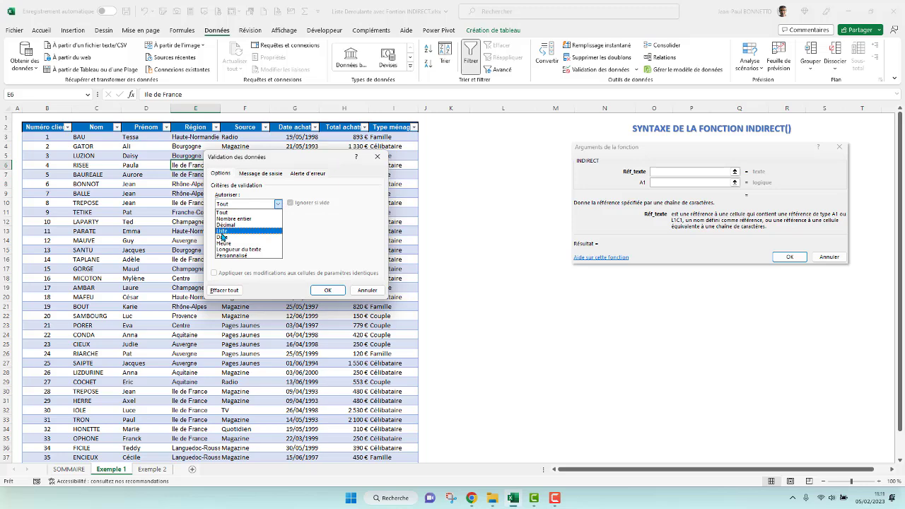
click(223, 232)
click(235, 243)
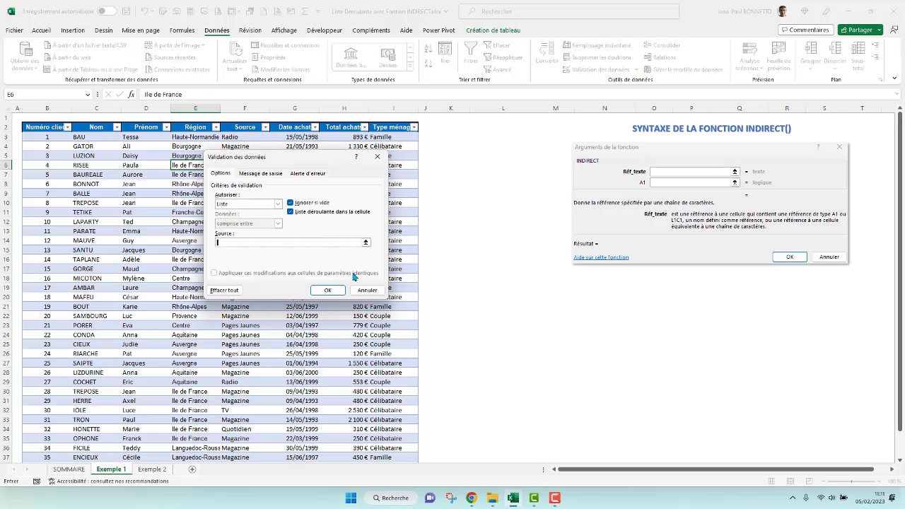
click(367, 290)
click(505, 146)
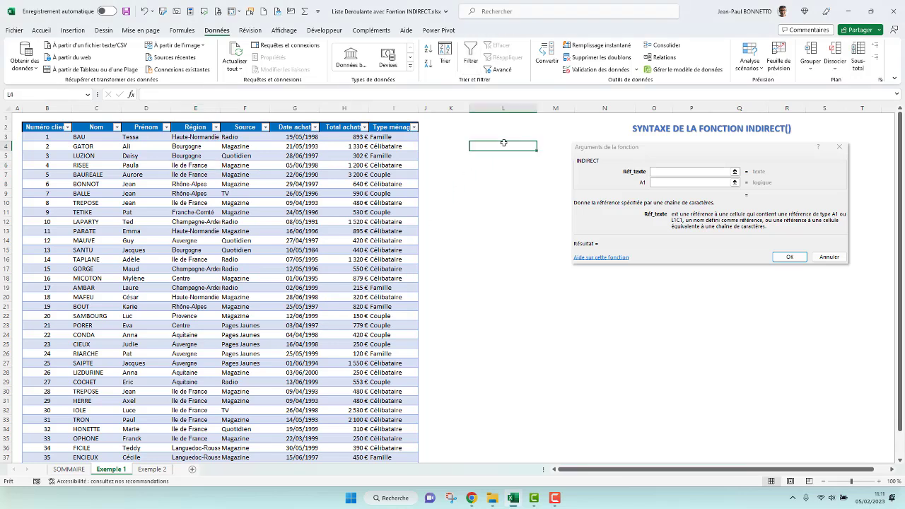
click(503, 130)
click(505, 158)
click(495, 135)
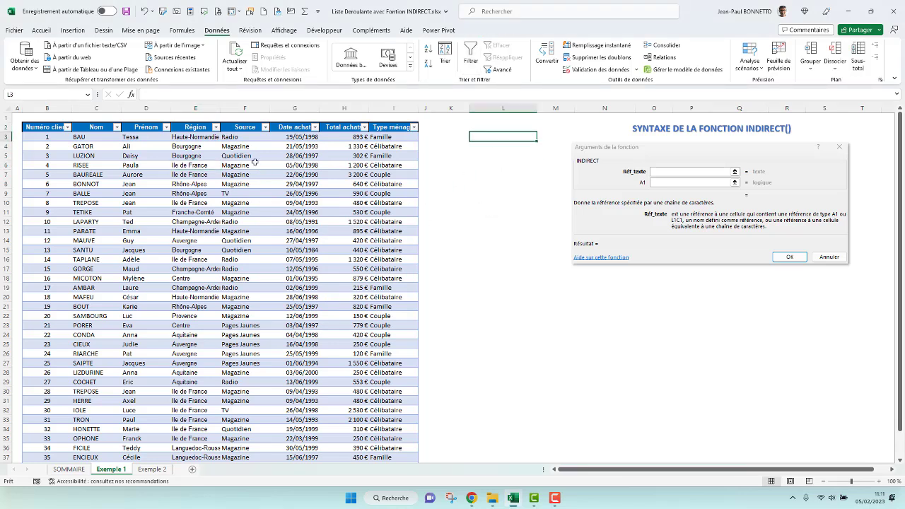
drag(241, 136, 234, 348)
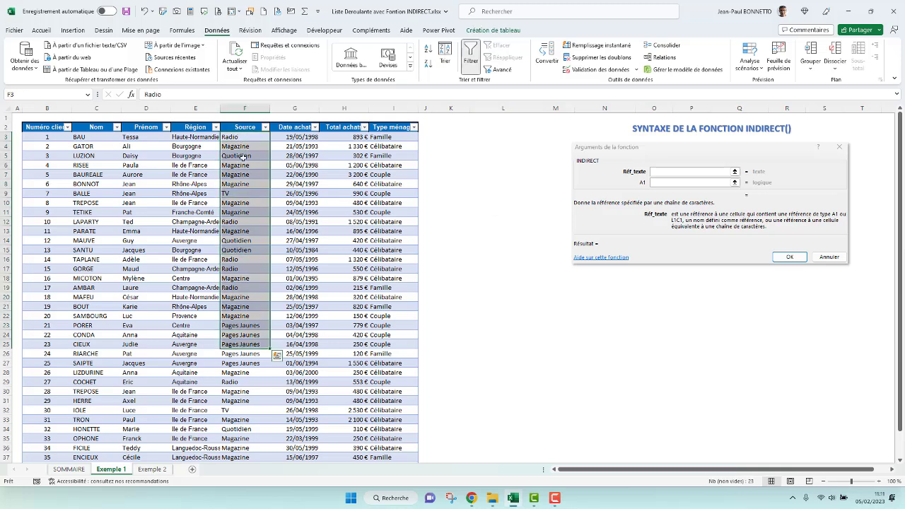
click(252, 139)
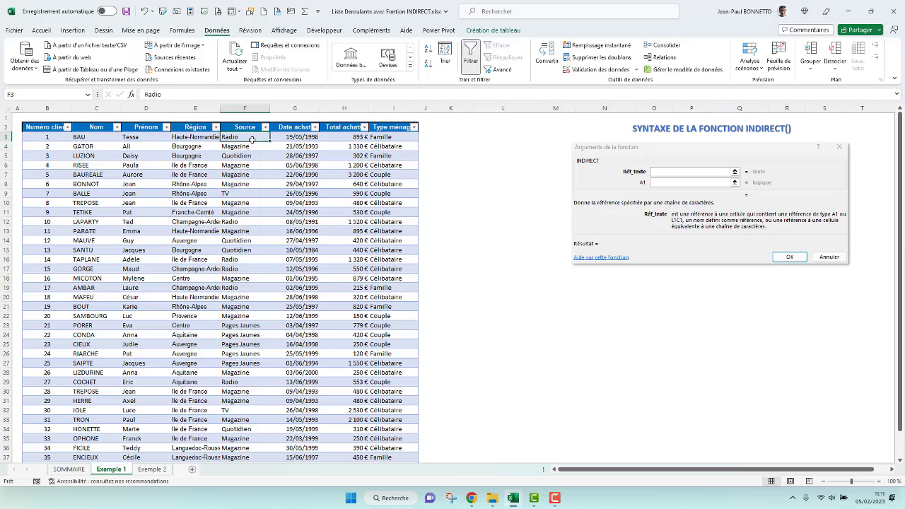
click(245, 278)
click(244, 175)
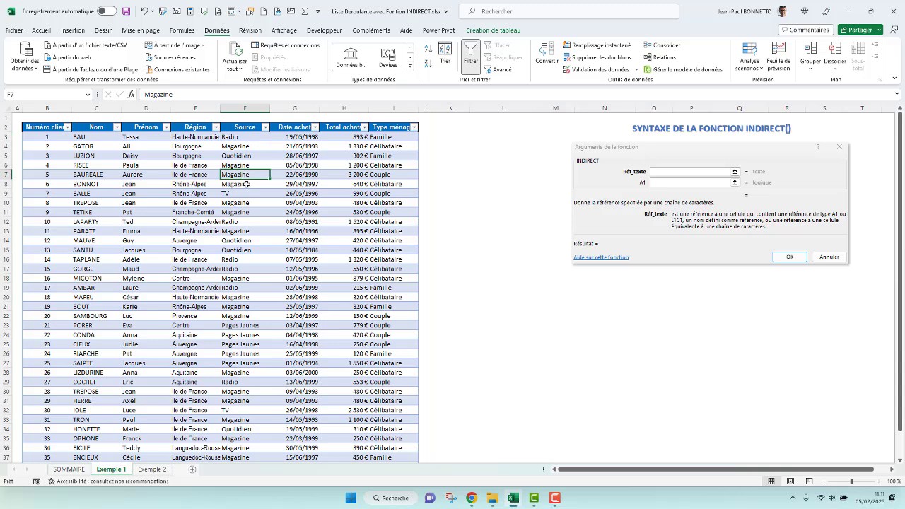
click(246, 184)
drag(249, 137, 240, 334)
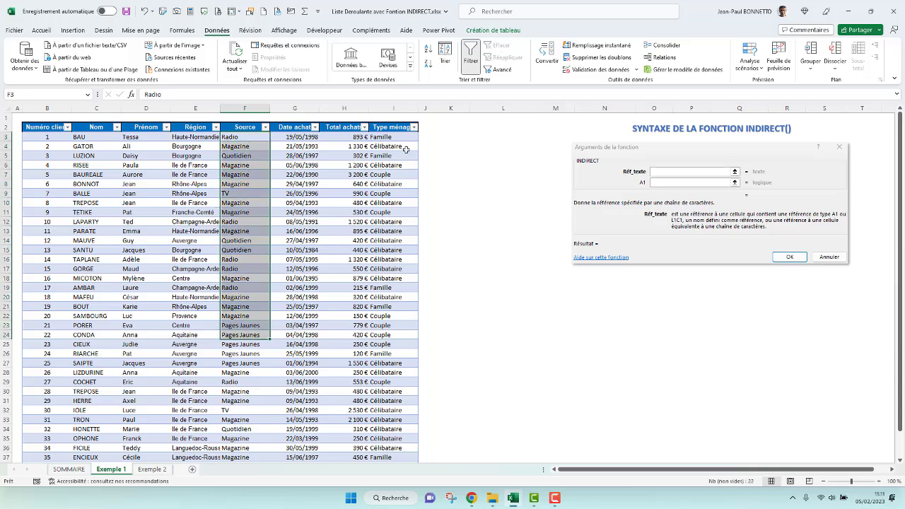
click(406, 139)
click(499, 135)
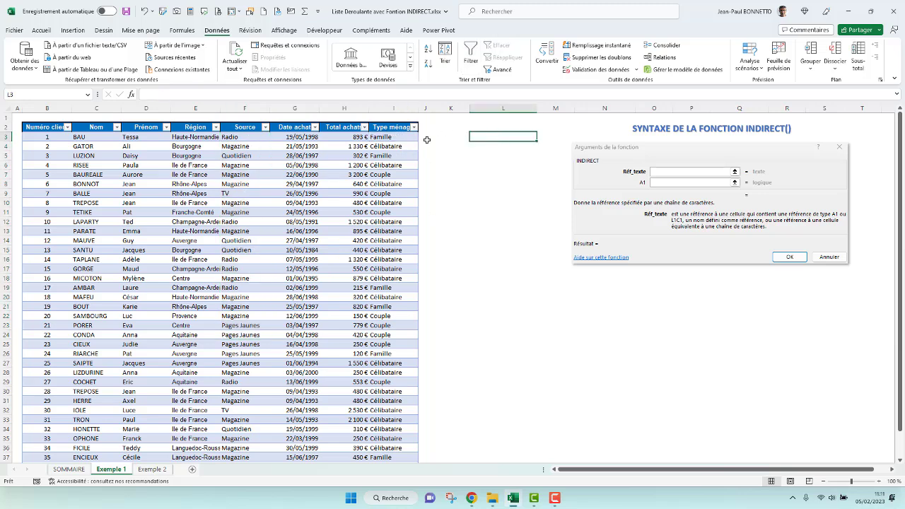
drag(380, 136, 381, 425)
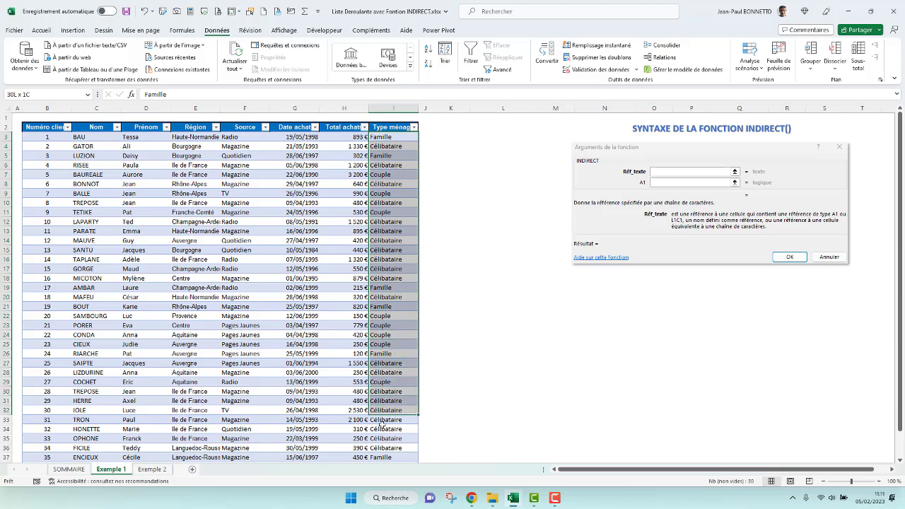
click(498, 138)
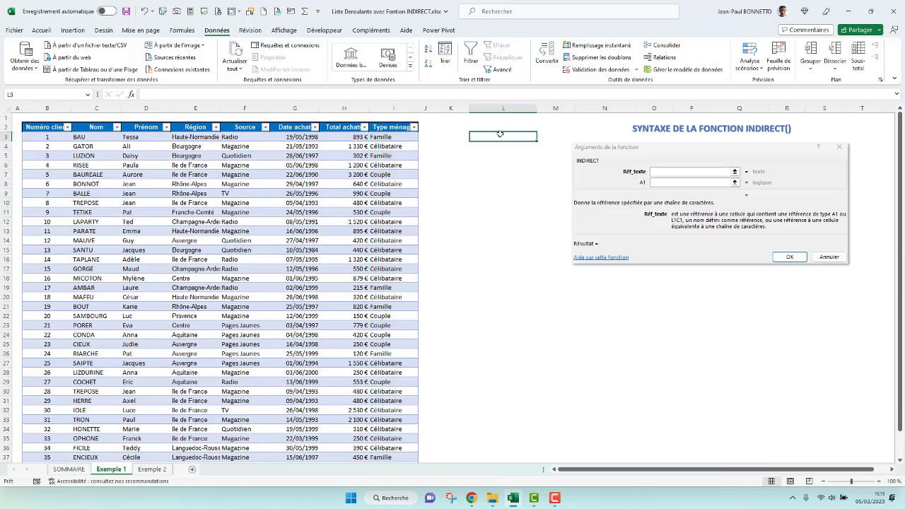
click(387, 130)
click(386, 165)
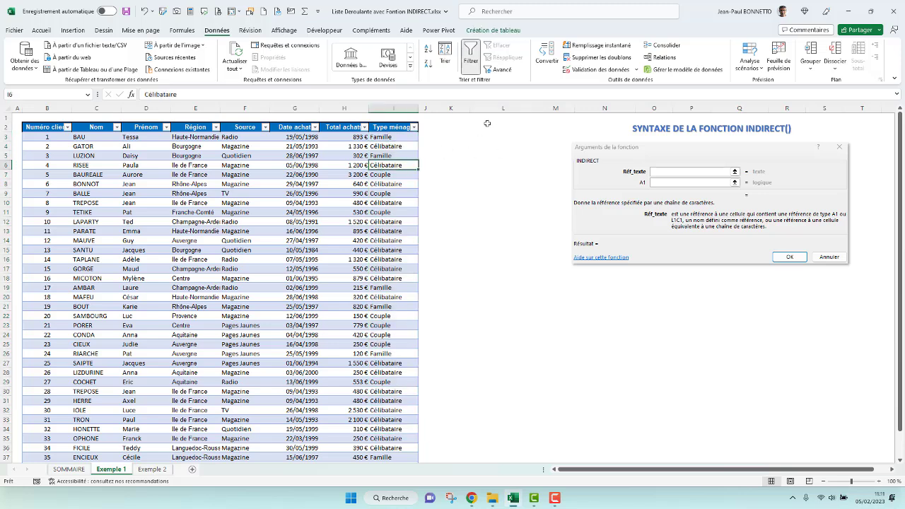
click(487, 126)
click(495, 138)
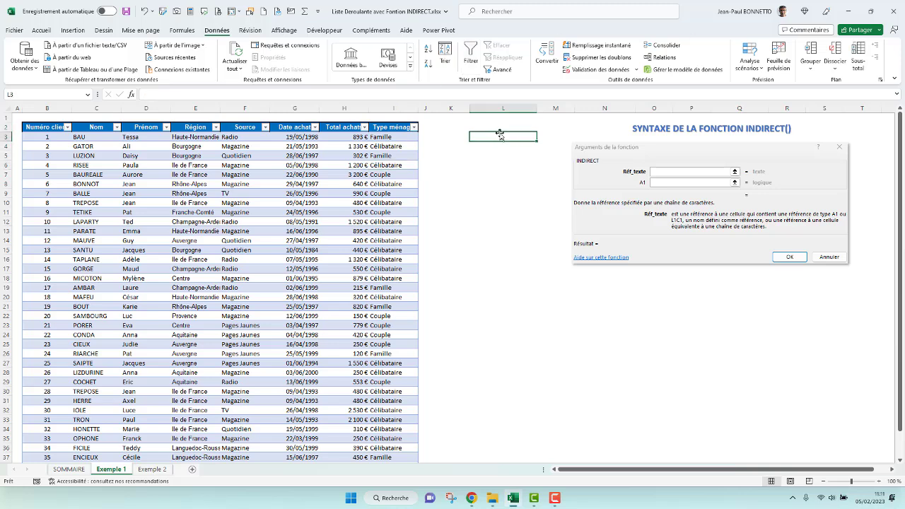
click(500, 128)
text(Liste)
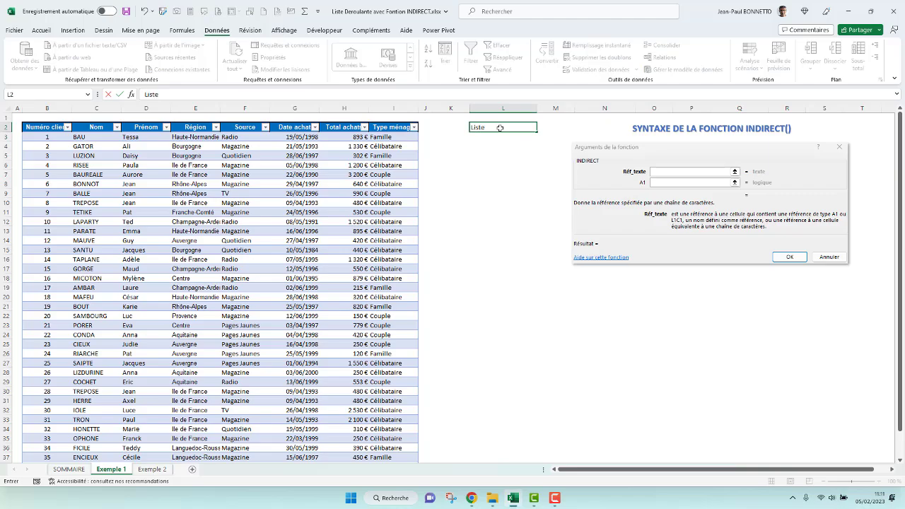
key(Return)
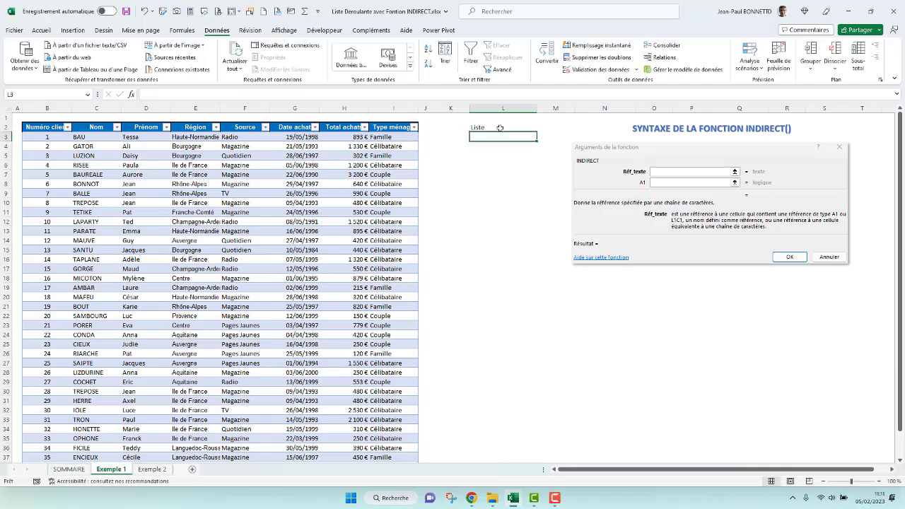
text(Fam)
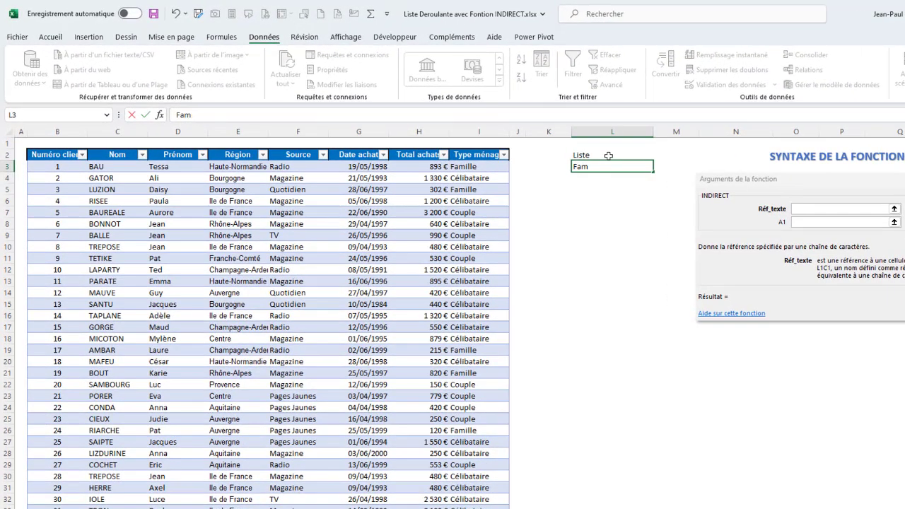
text(ille)
key(Return)
text(Célibataire)
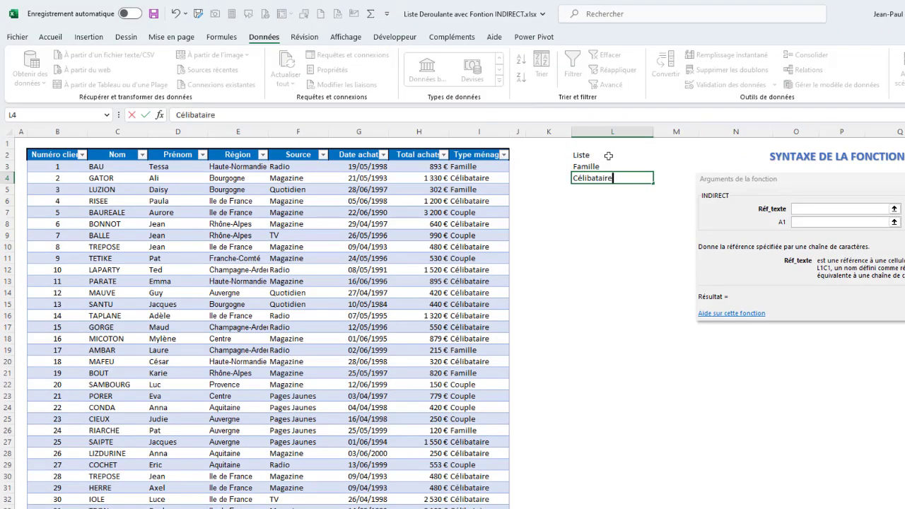
key(Return)
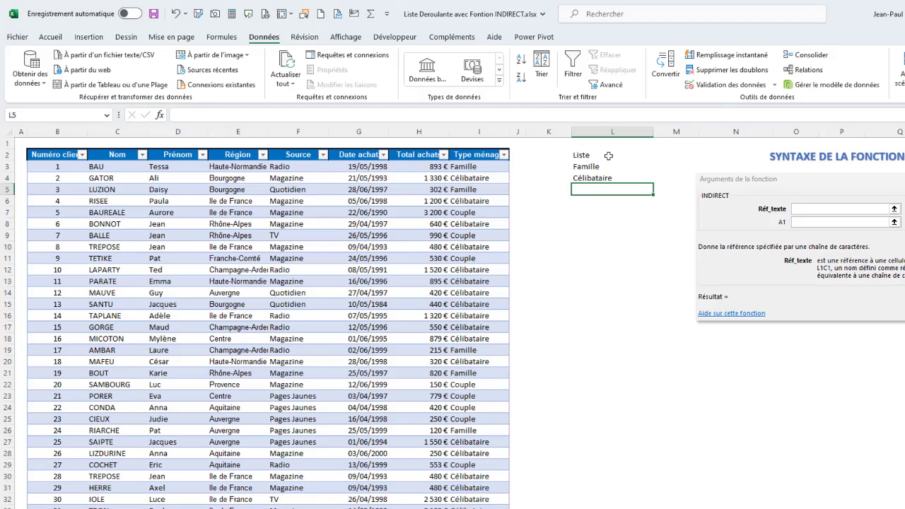
text(Couple)
click(563, 256)
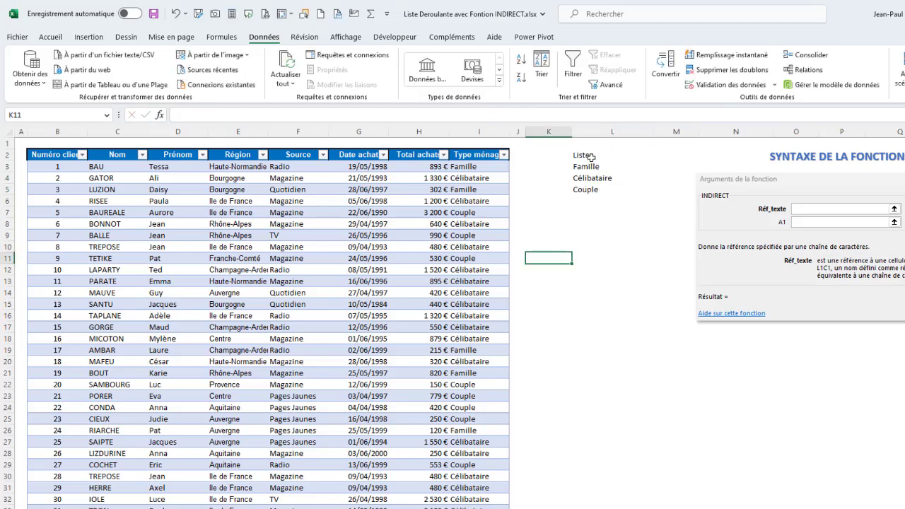
drag(591, 157, 587, 190)
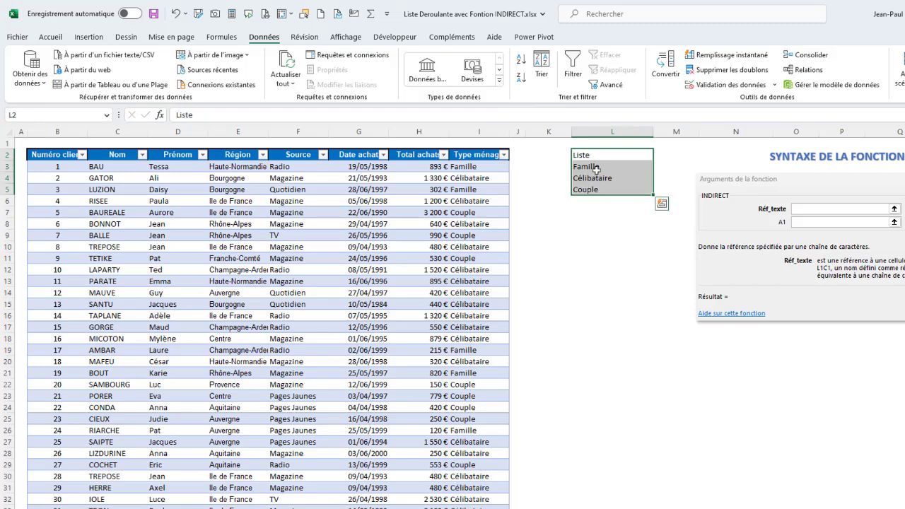
drag(579, 157, 586, 168)
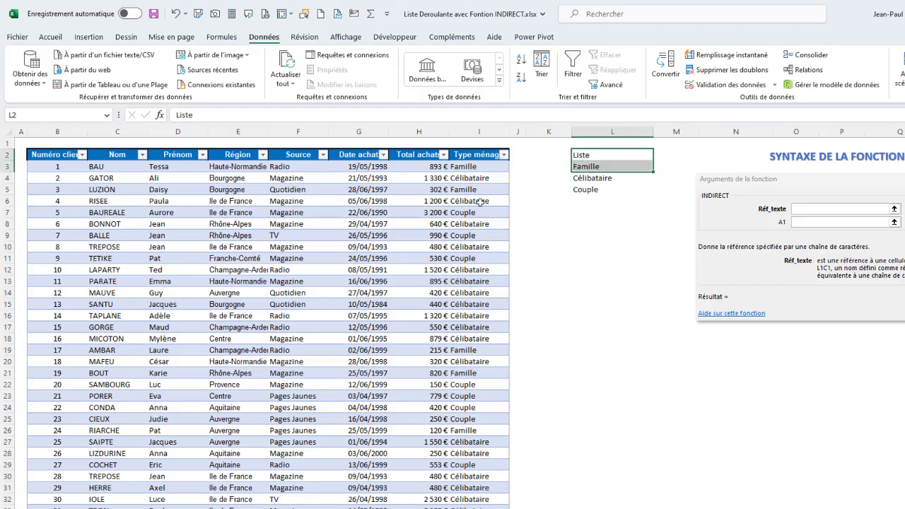
Give I3 a Liste validation with source =$L$3:$L$5 offering Famille, Célibataire and Couple
click(473, 168)
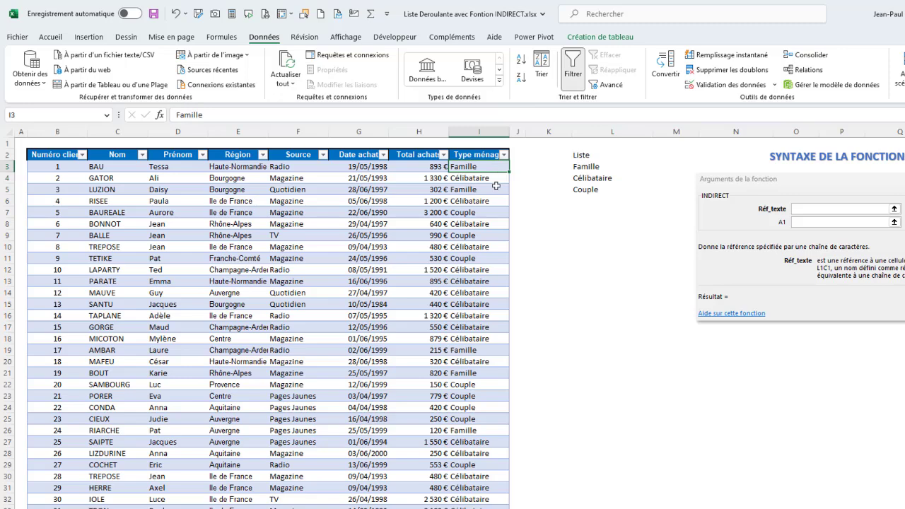
click(774, 85)
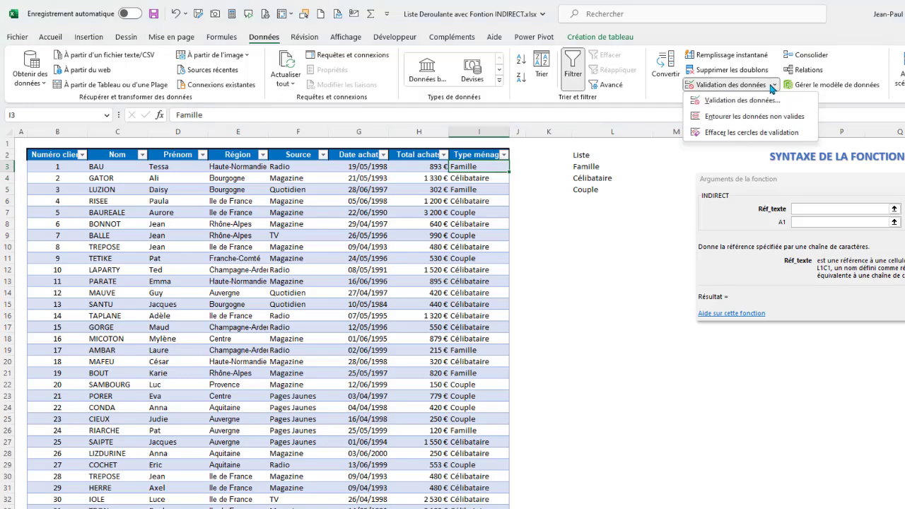
click(742, 100)
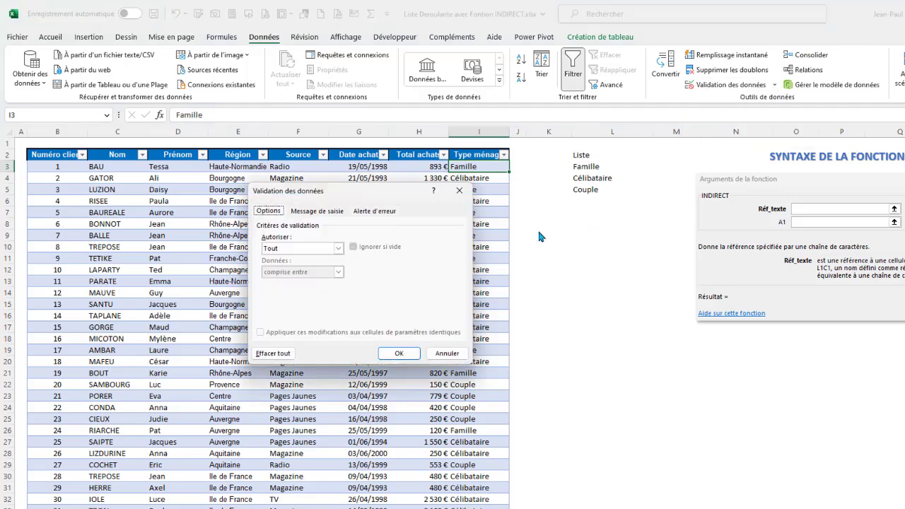
click(329, 246)
click(297, 282)
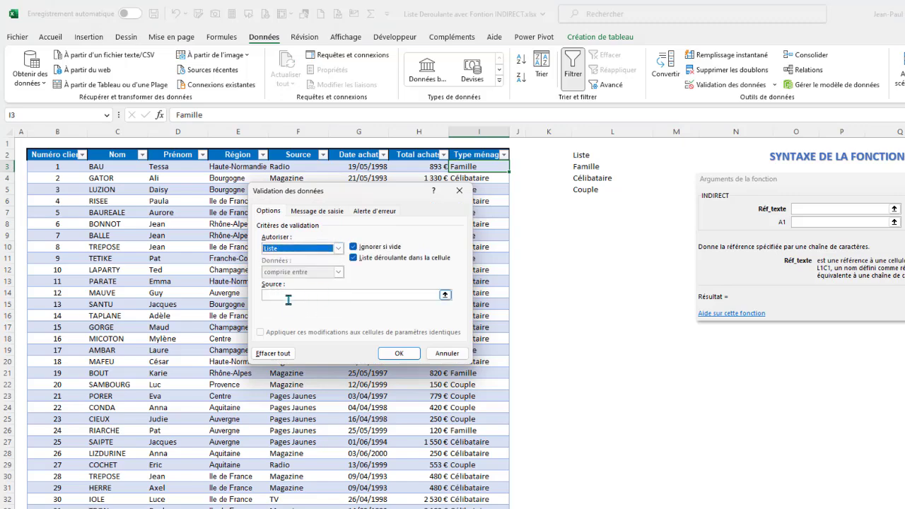
click(289, 296)
drag(596, 168, 592, 190)
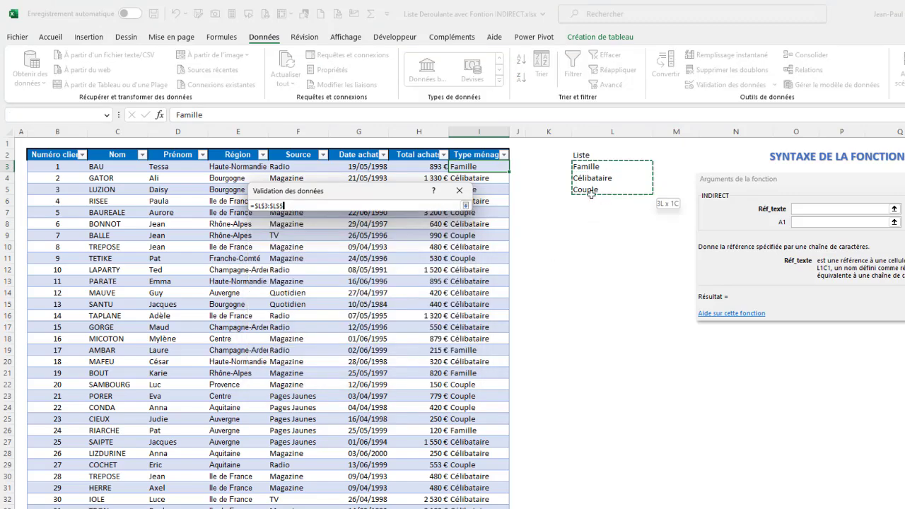
click(400, 354)
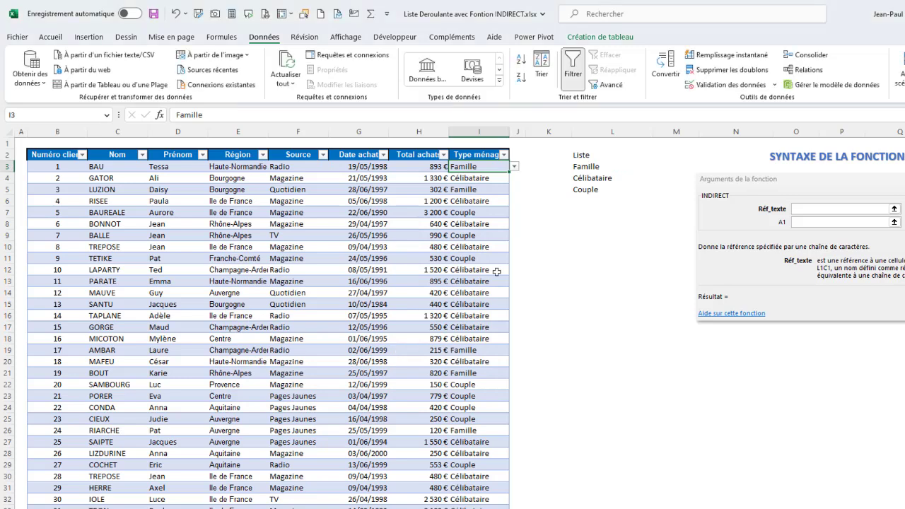
click(515, 167)
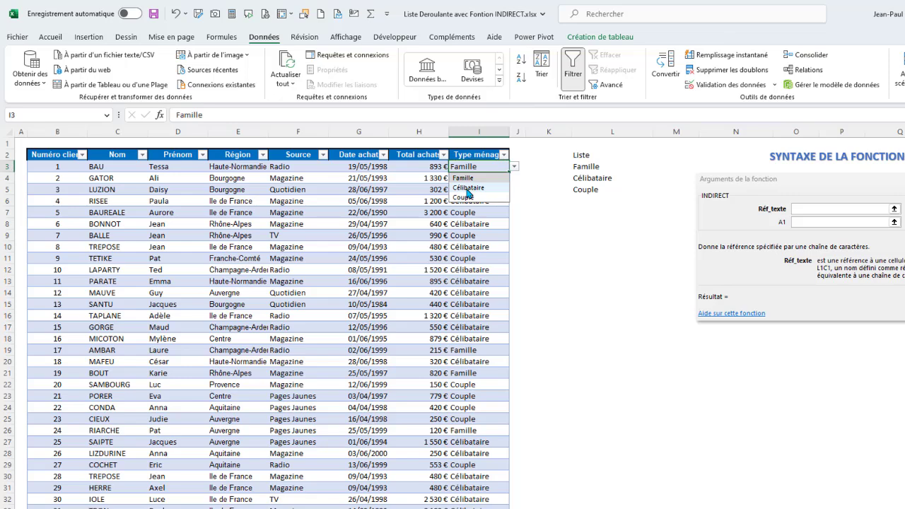
click(606, 205)
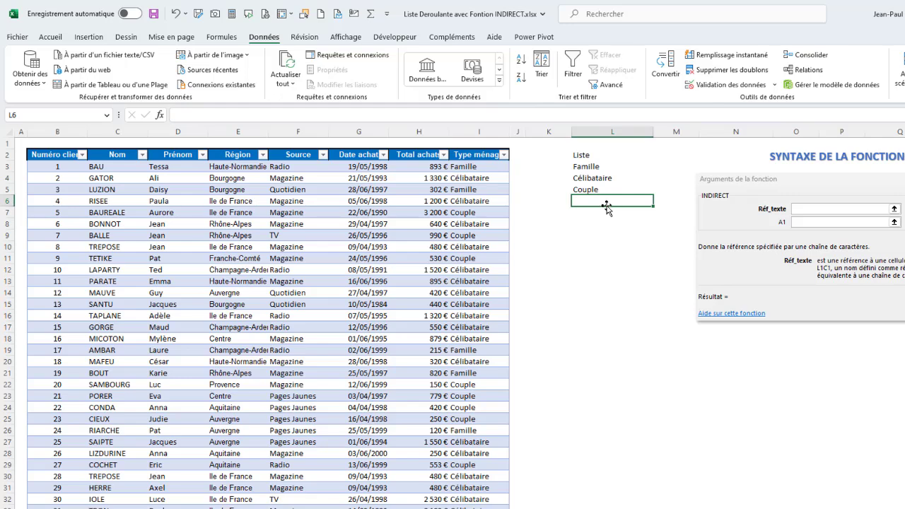
Add Marié in L6 and check whether I3's dropdown includes it
text(Marié)
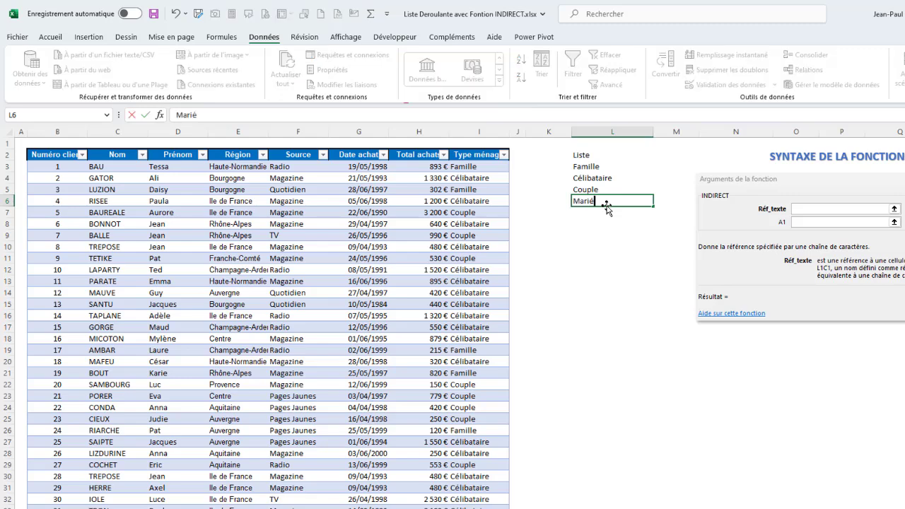
key(Return)
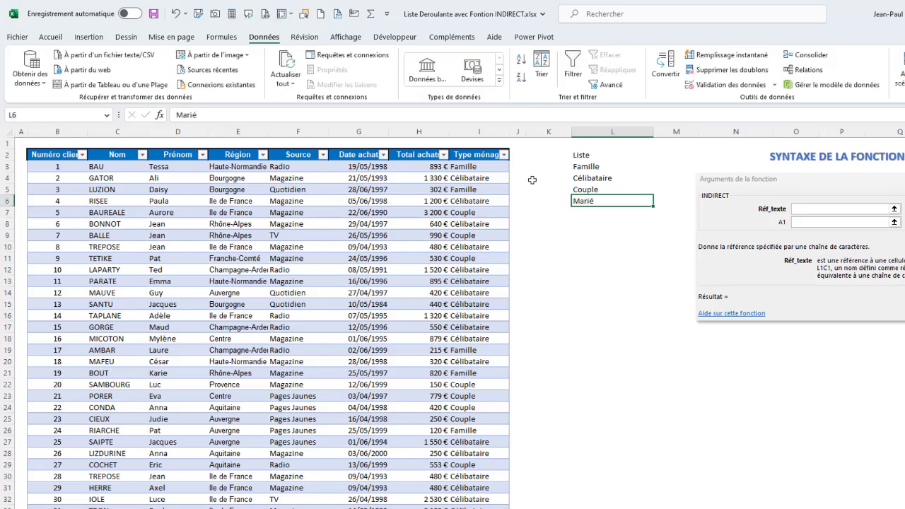
click(508, 169)
click(513, 167)
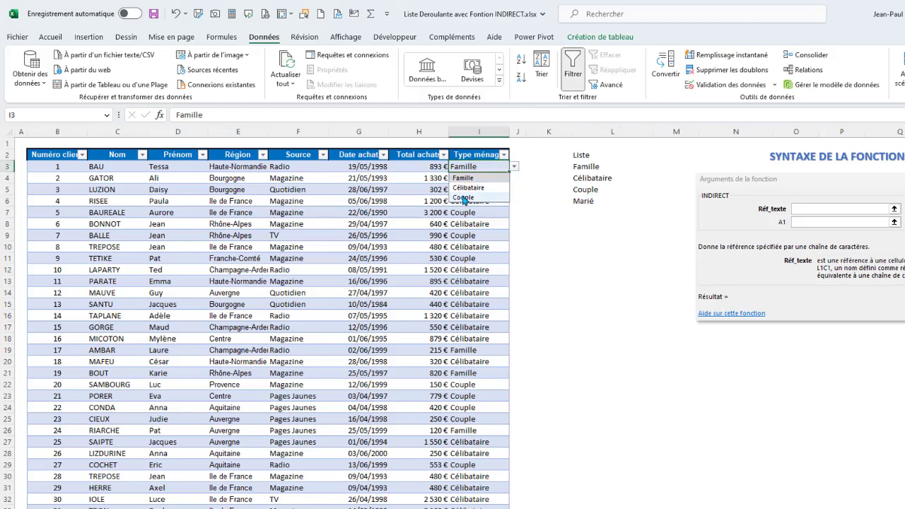
click(589, 203)
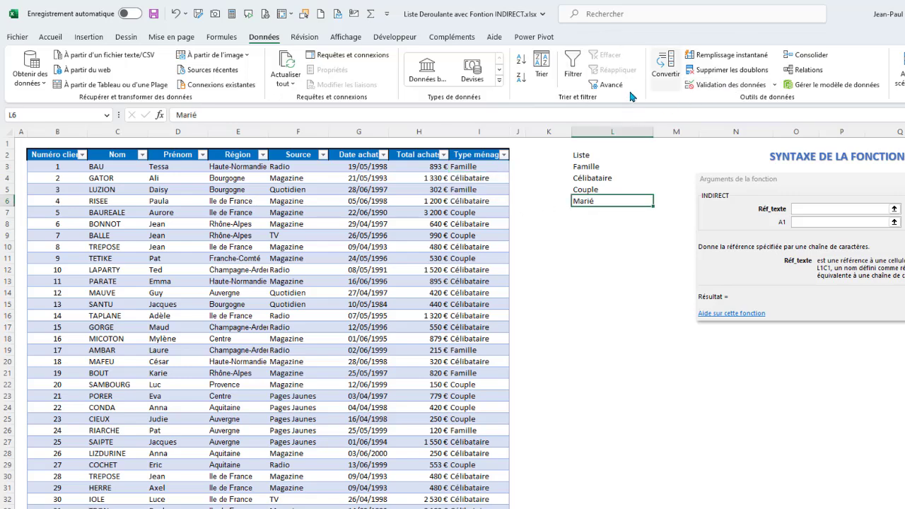
Extend I3's validation source to =$L$3:$L$6 so Marié appears, and widen column I
click(488, 171)
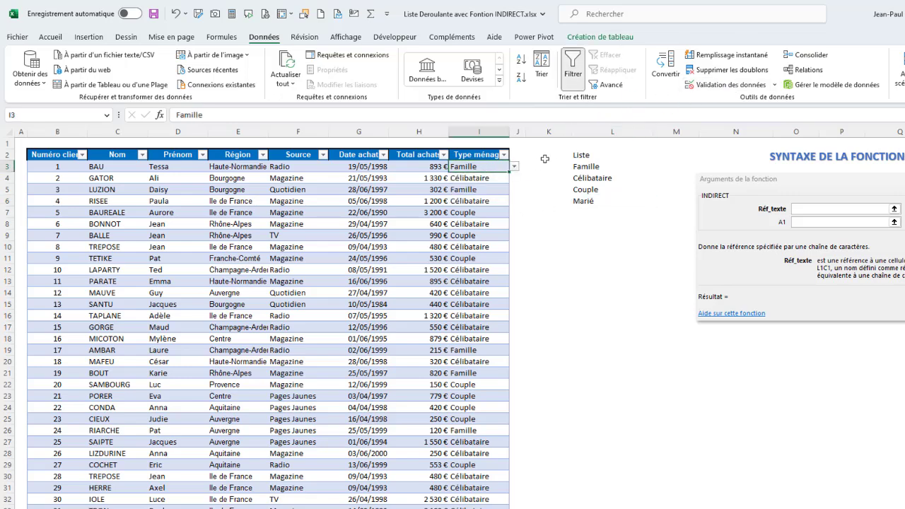
click(716, 86)
click(305, 294)
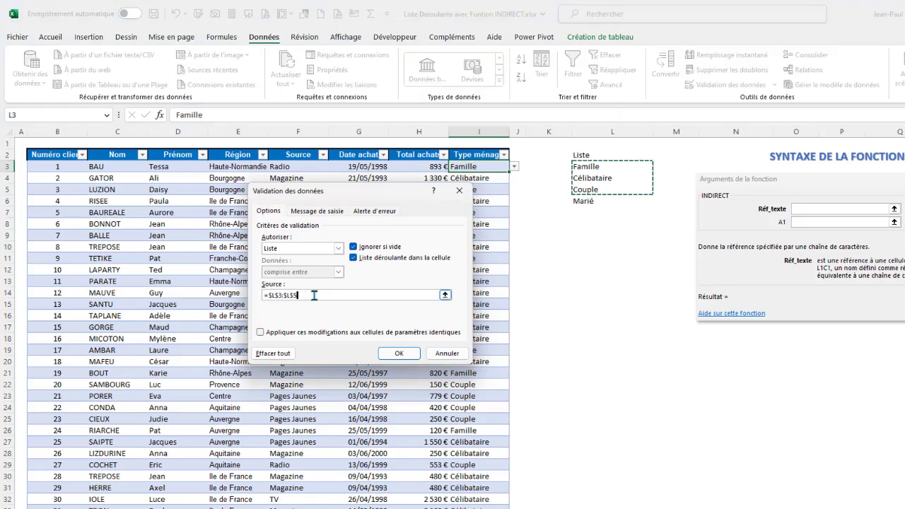
key(BackSpace)
text(6)
key(Return)
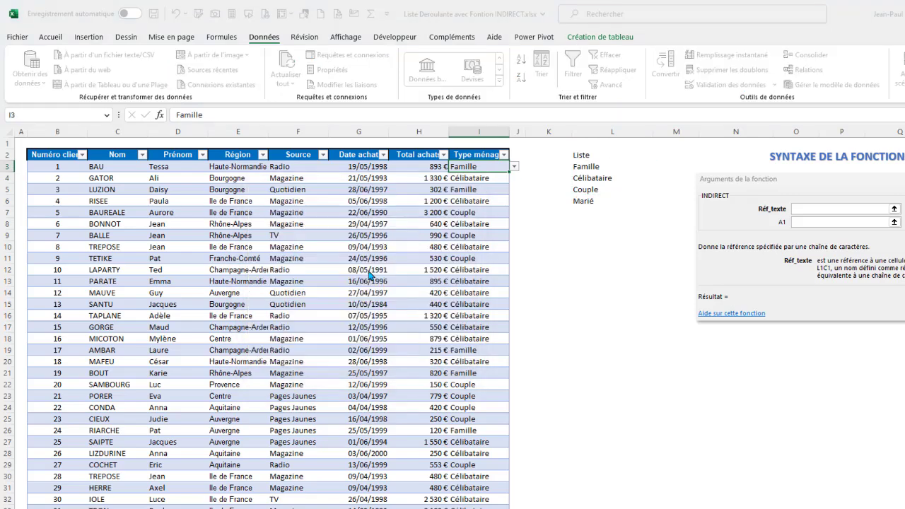
click(514, 166)
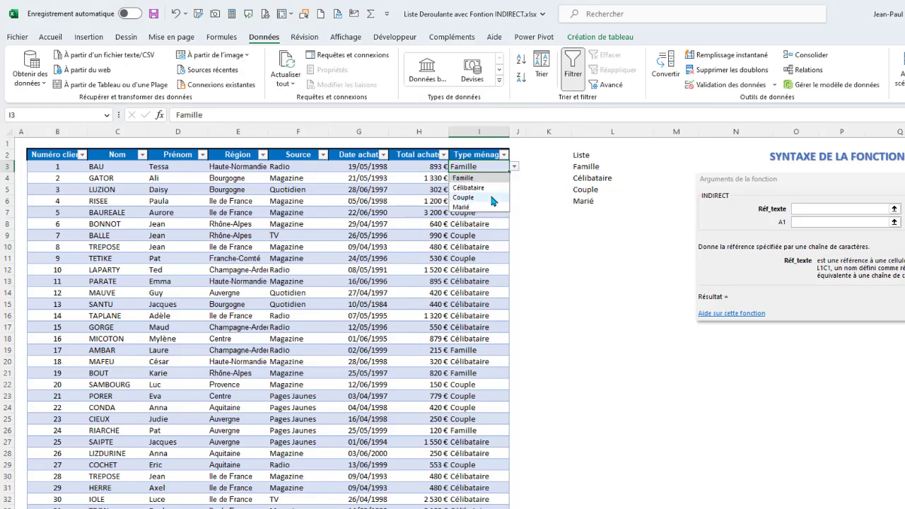
click(589, 177)
drag(583, 155, 584, 201)
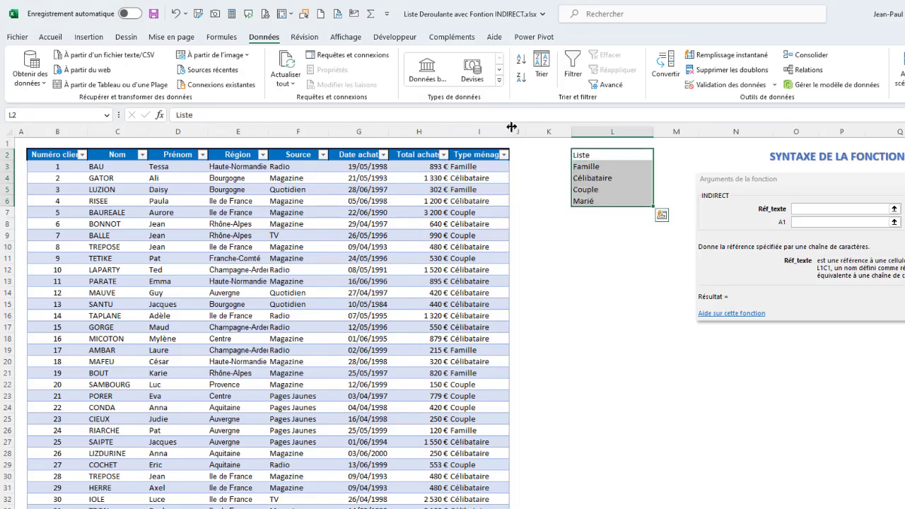
drag(509, 132, 521, 132)
click(597, 167)
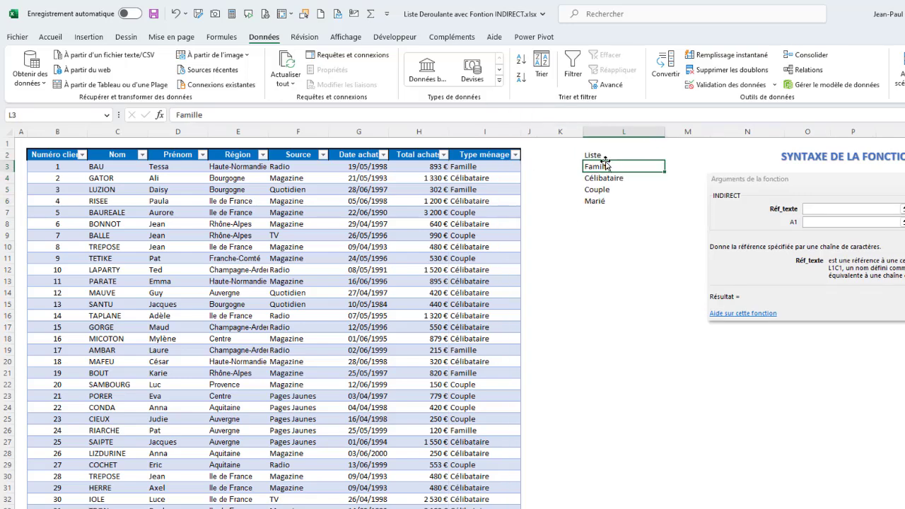
Delete the Liste header and household-type entries from L2:L7
drag(594, 170, 606, 206)
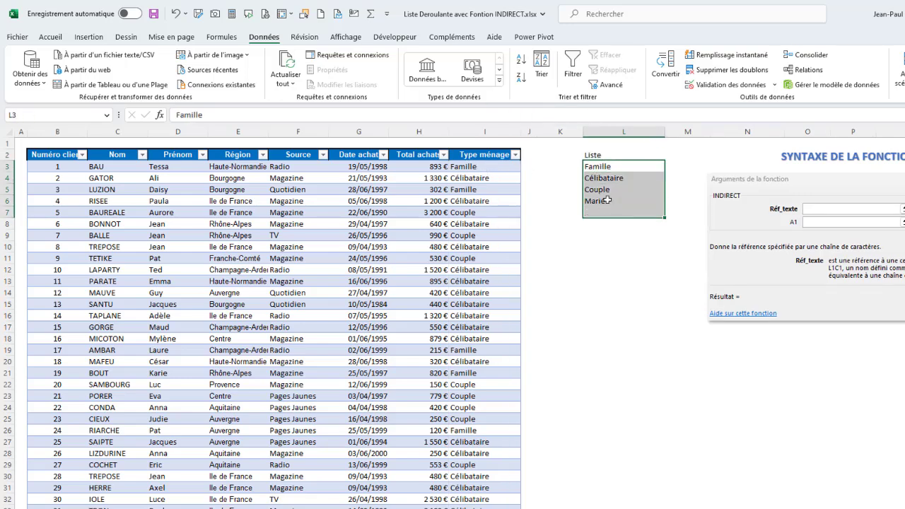
click(601, 167)
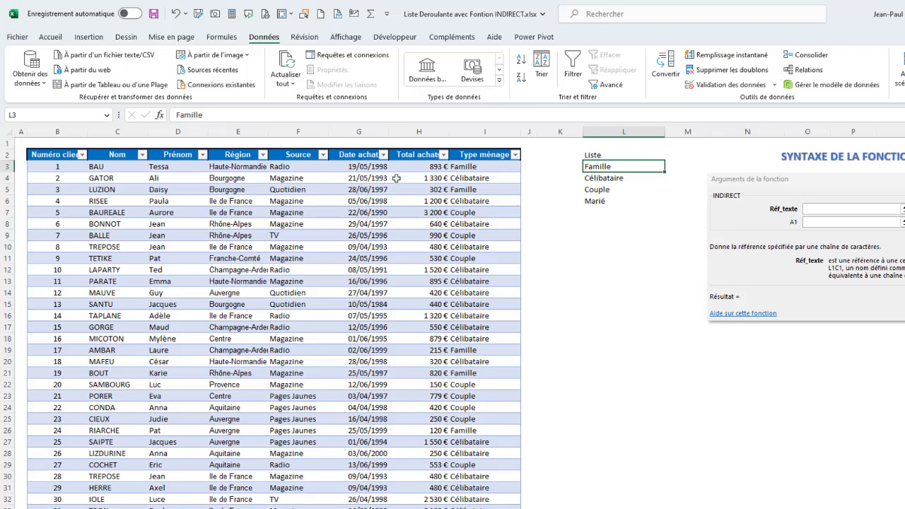
click(598, 214)
key(Down)
key(Down)
key(Down)
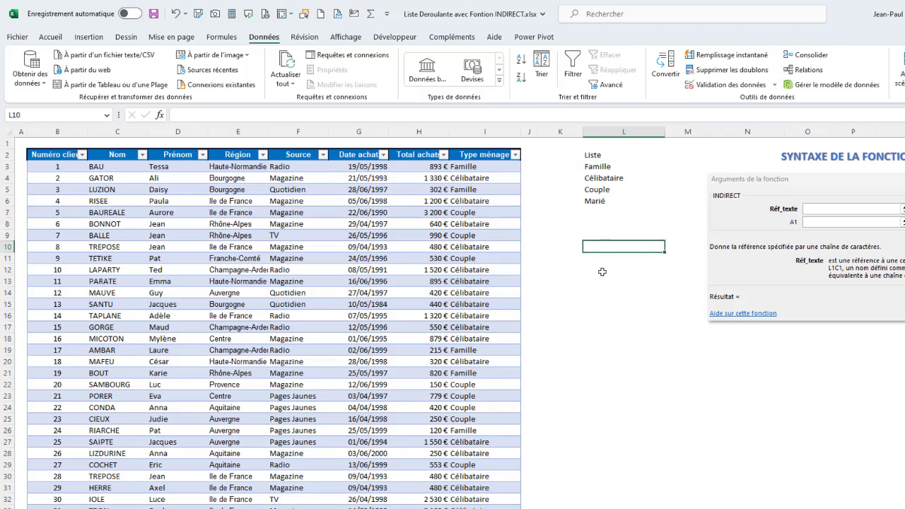
key(Down)
key(Down)
key(Down)
key(shift+Down)
drag(602, 157, 602, 213)
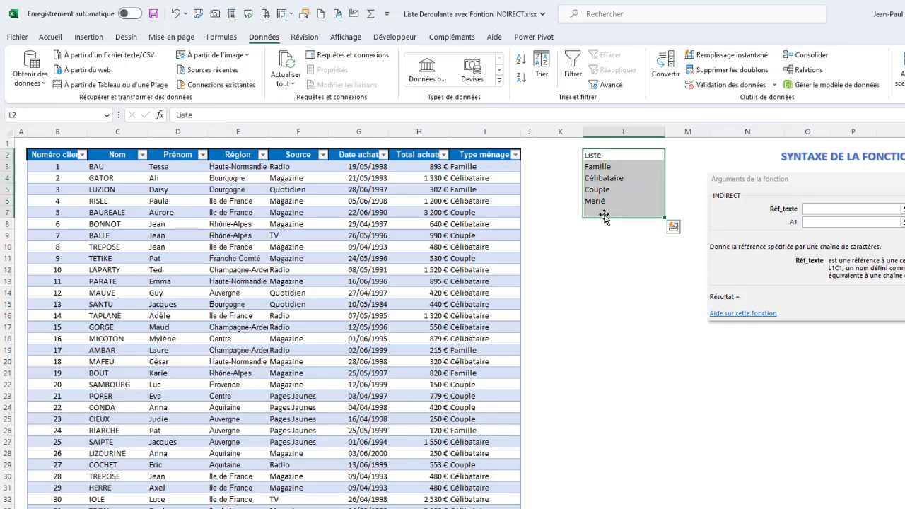
click(602, 212)
drag(597, 167, 596, 209)
drag(600, 153, 606, 208)
key(Delete)
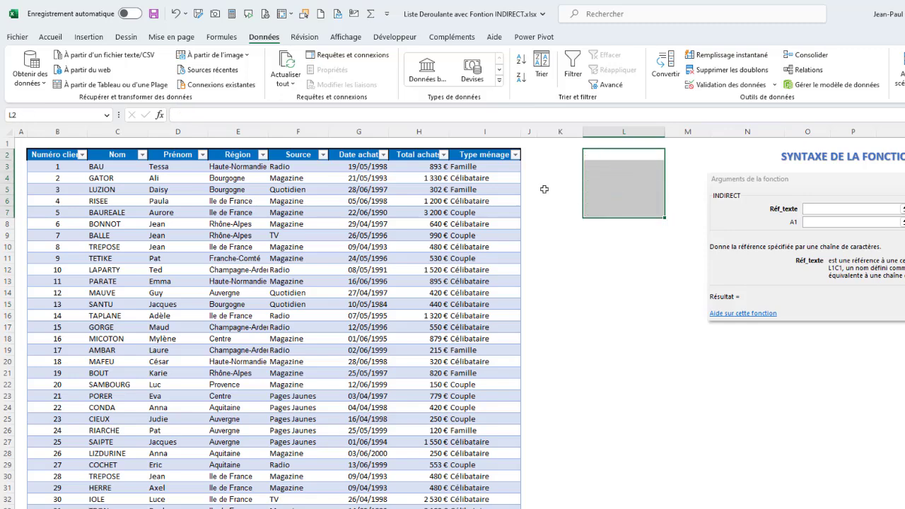
Clear all validation from I3 so it no longer has a dropdown
click(504, 167)
click(731, 84)
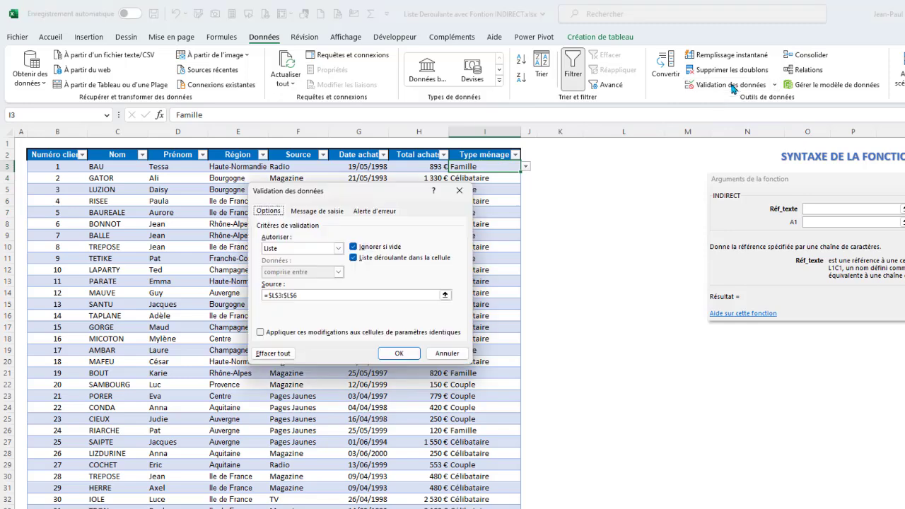
click(283, 354)
click(399, 353)
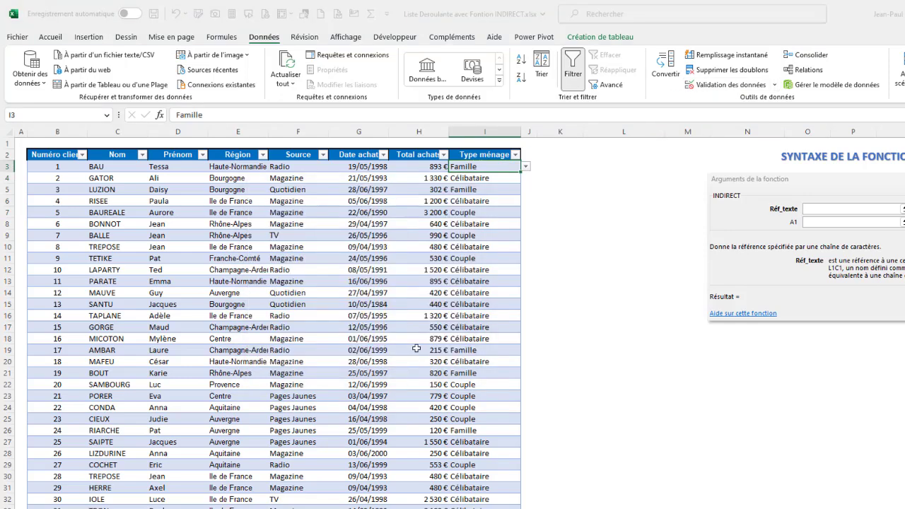
click(612, 245)
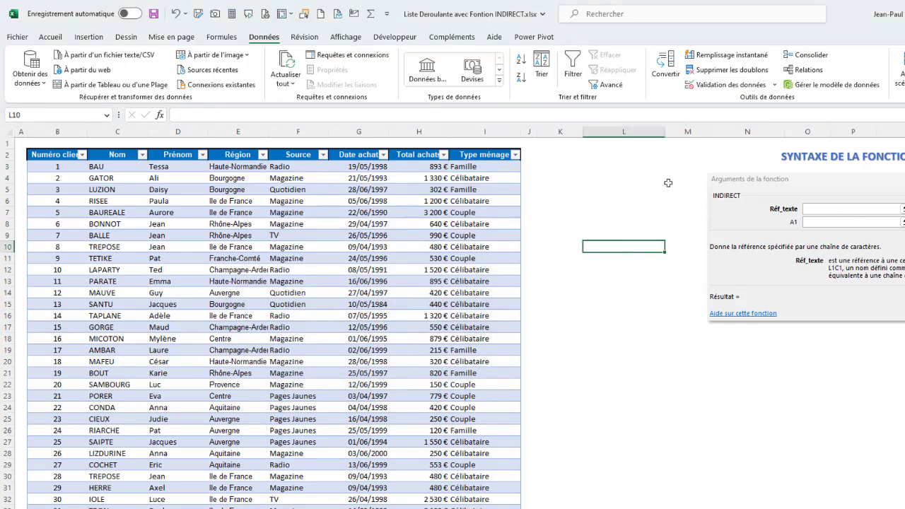
drag(662, 179, 629, 172)
click(627, 168)
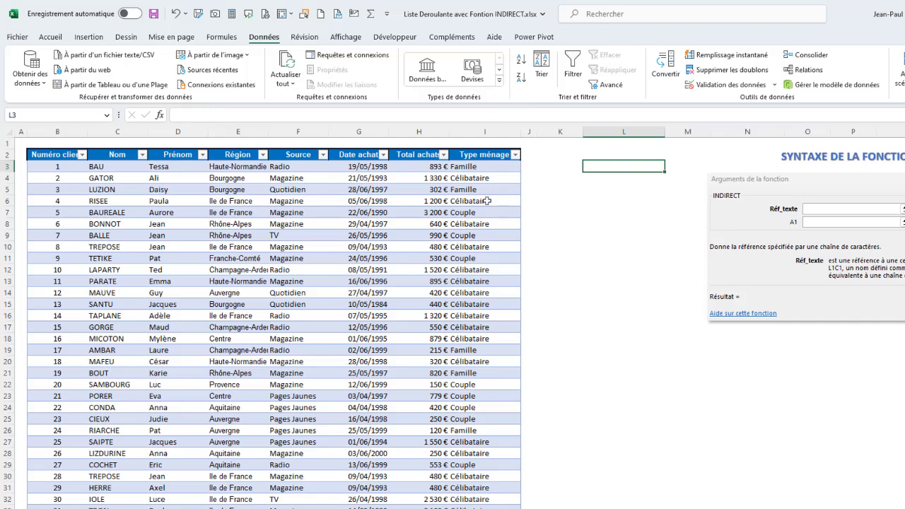
Select the whole Tclients table body through the Name Box
click(400, 200)
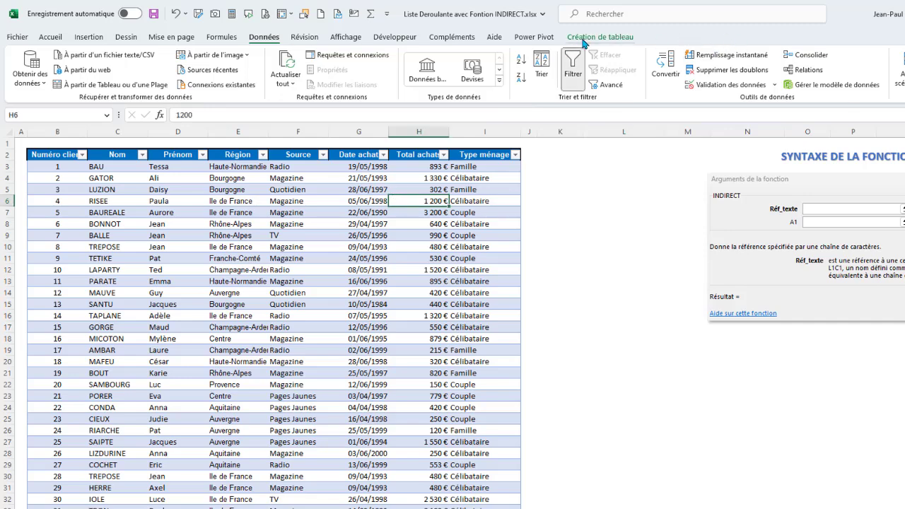
click(600, 37)
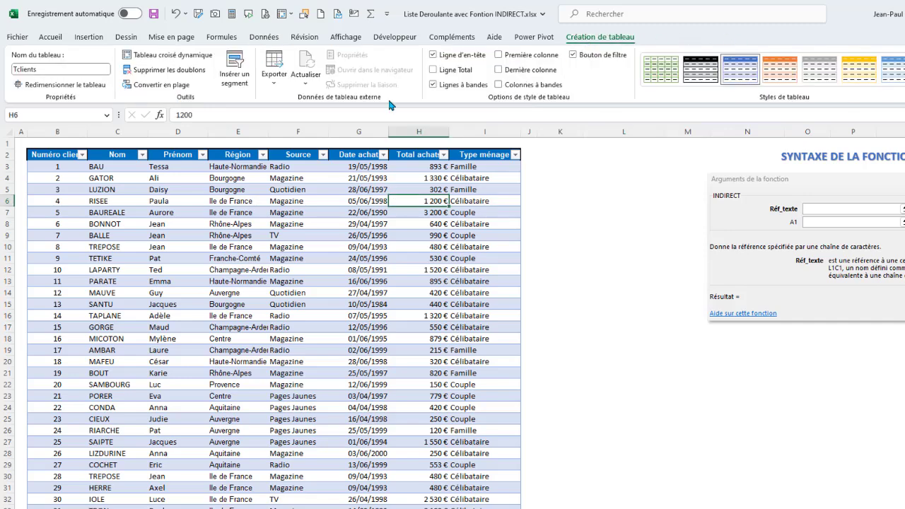
double_click(52, 68)
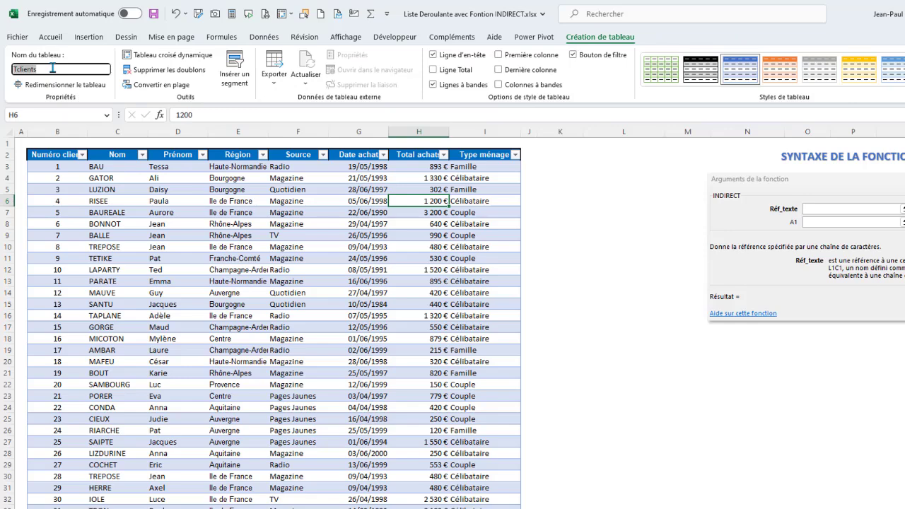
click(152, 179)
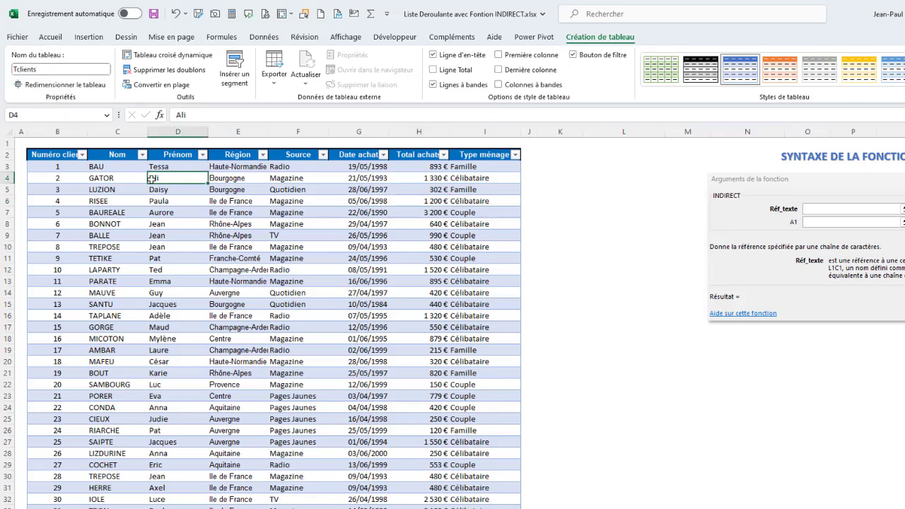
click(108, 114)
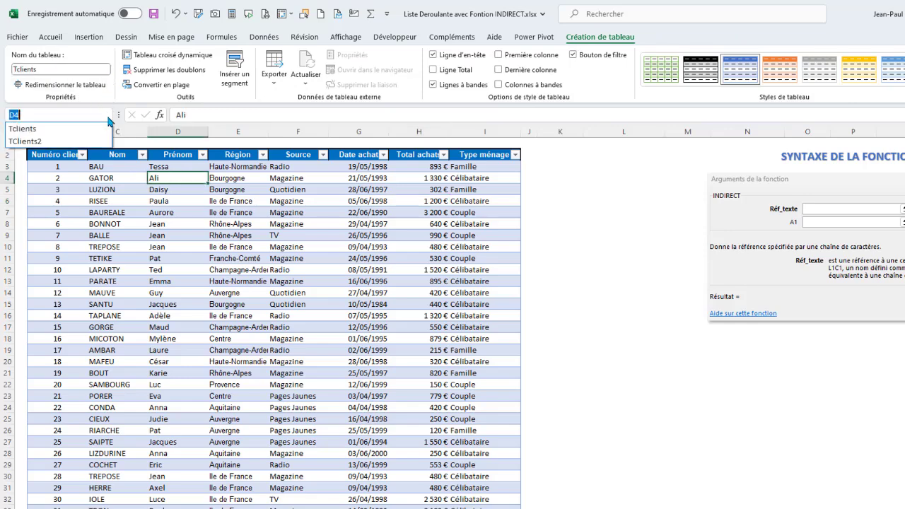
click(31, 130)
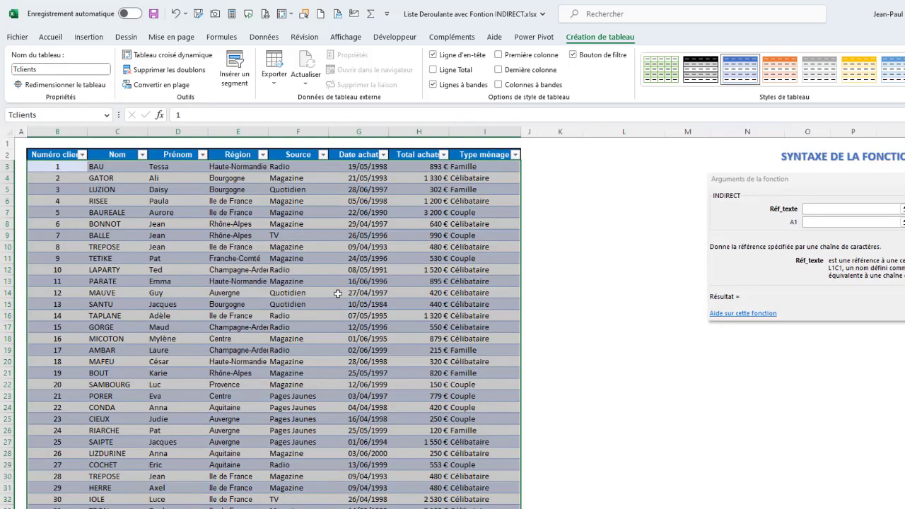
click(358, 236)
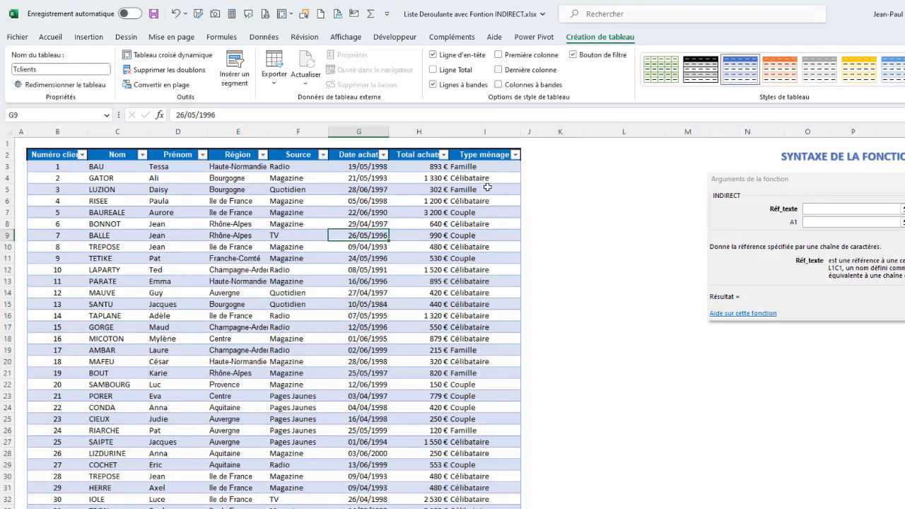
Widen the Type ménage column I so its entries fit
click(483, 167)
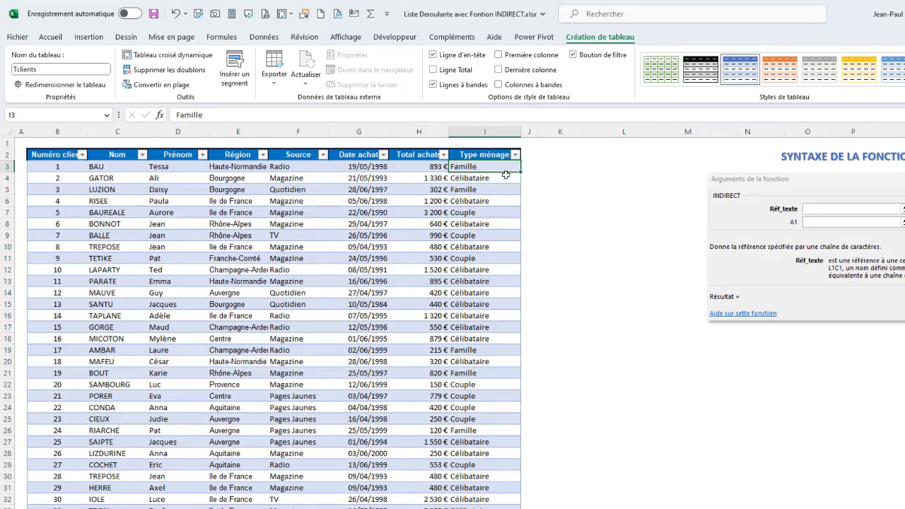
drag(521, 131, 534, 132)
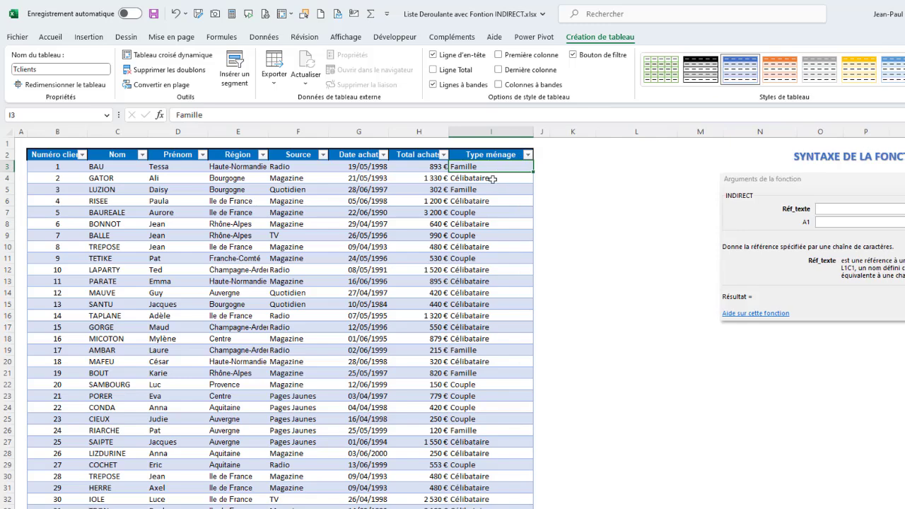
click(485, 156)
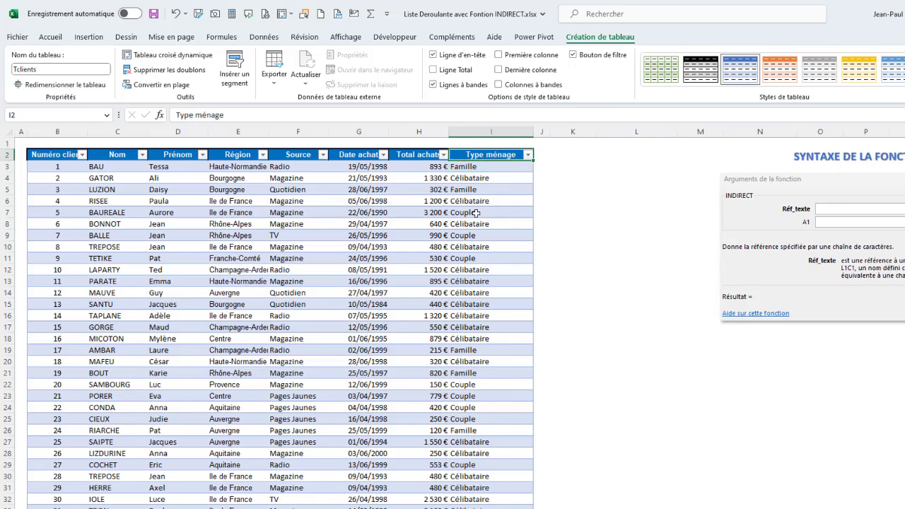
click(605, 164)
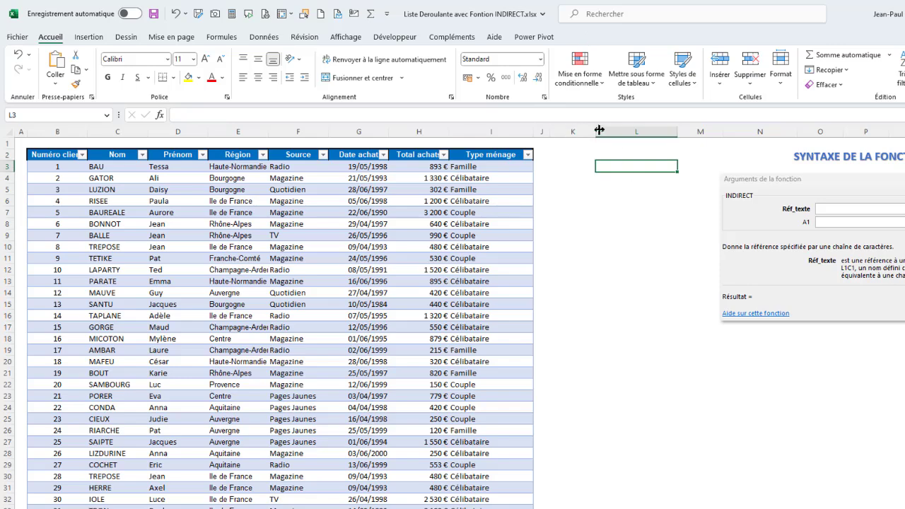
Narrow column K, then enter =Tclients[Type ménage] in L3, correcting the closing bracket to spill the values
drag(596, 132, 569, 132)
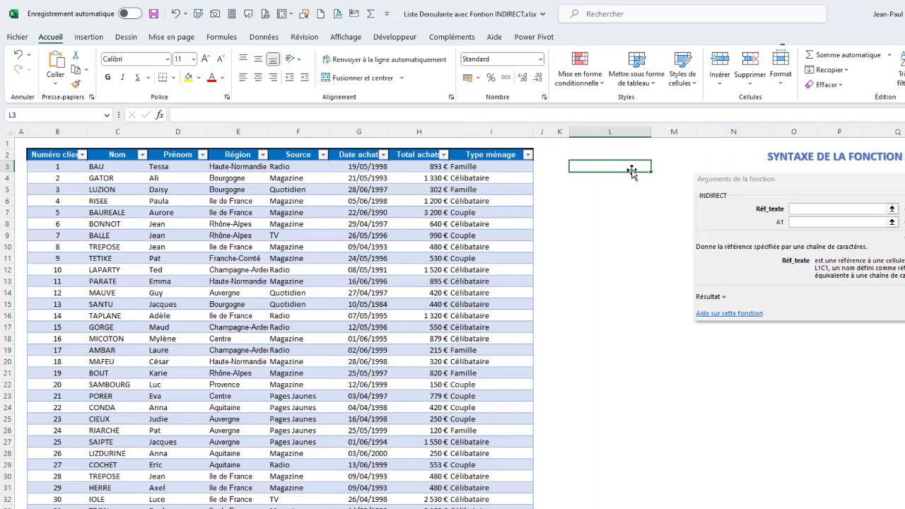
text(=TCL)
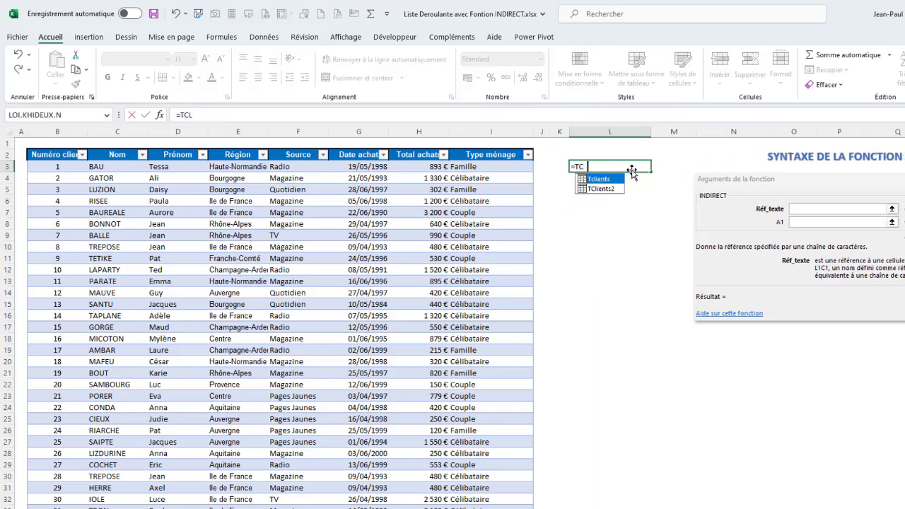
double_click(604, 179)
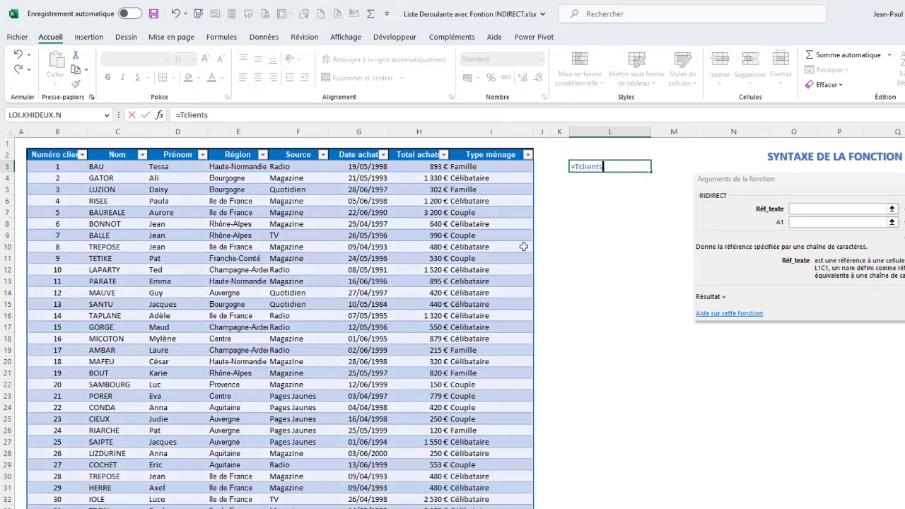
text([)
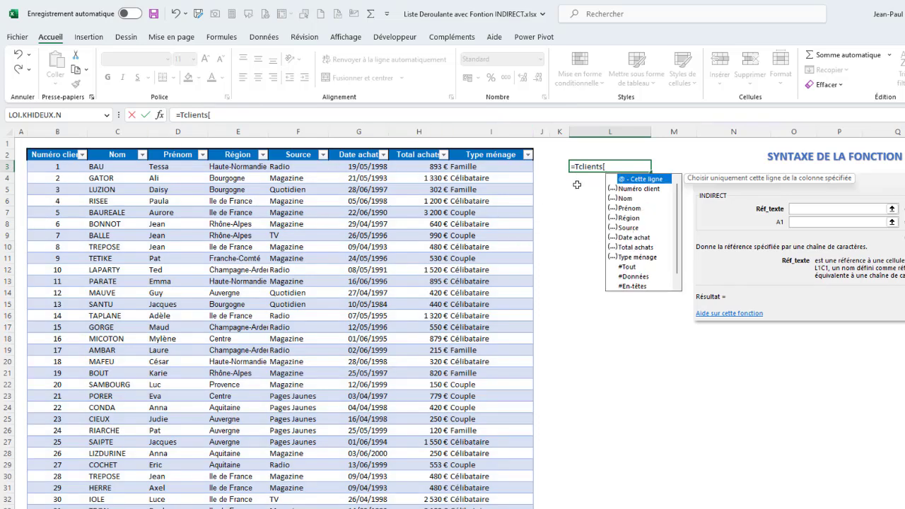
double_click(637, 257)
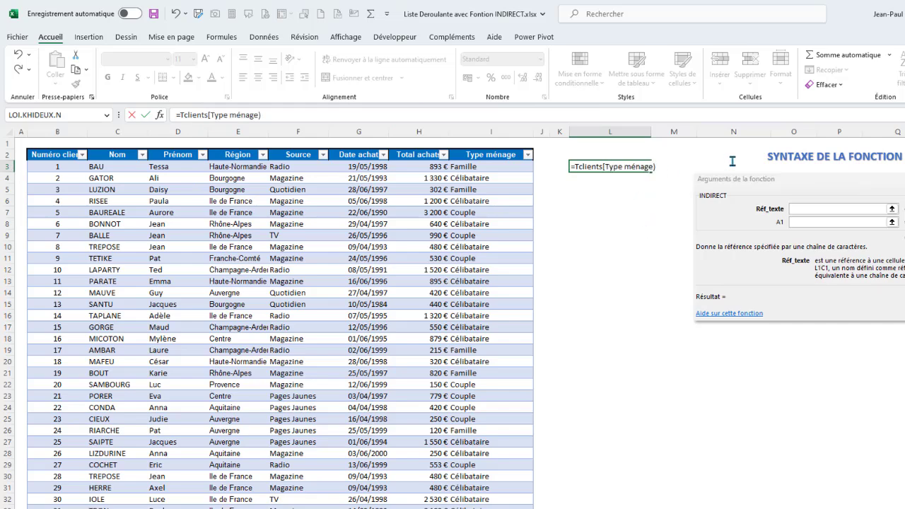
key(Return)
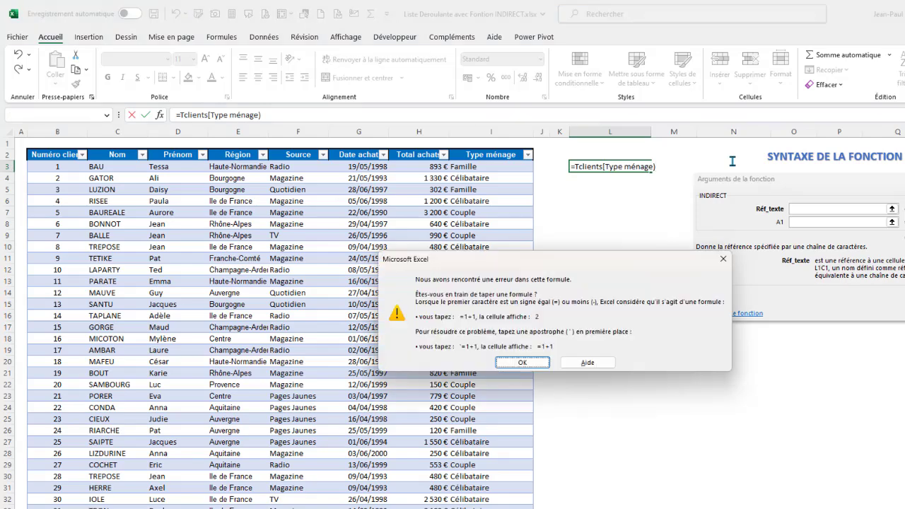
click(533, 365)
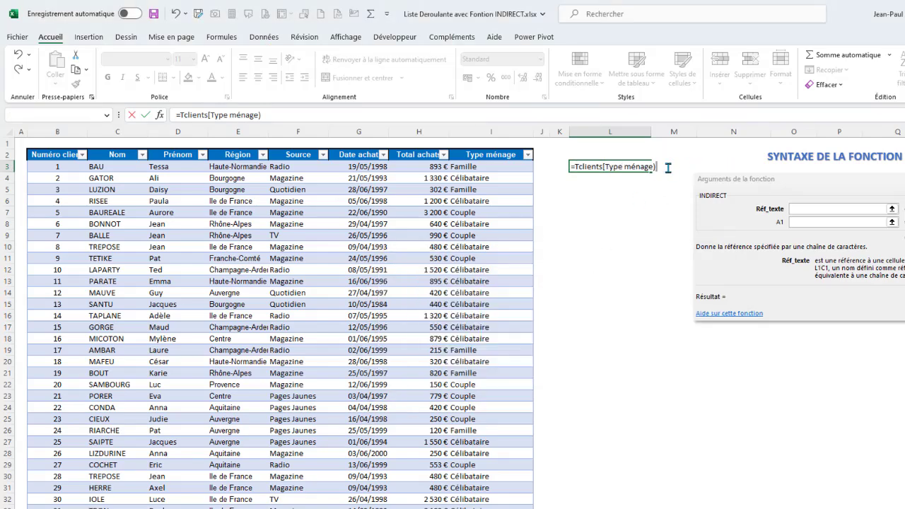
key(BackSpace)
text(])
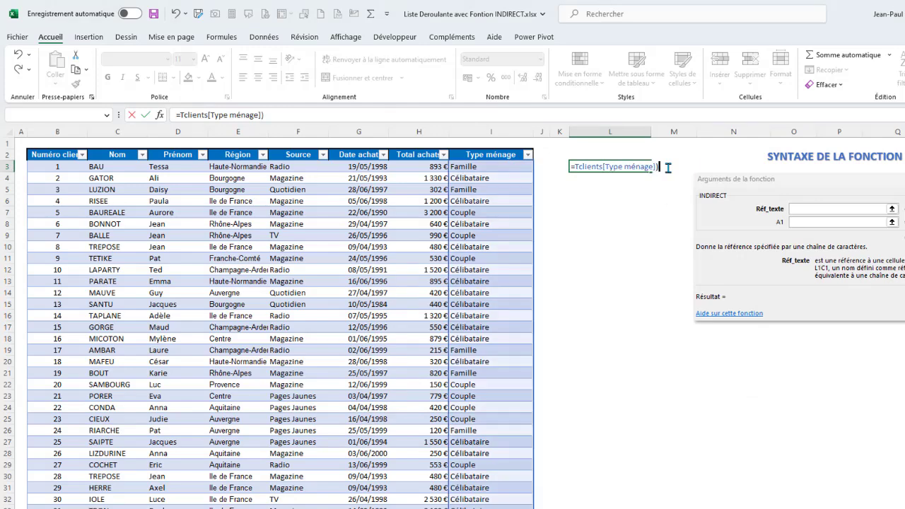
key(Return)
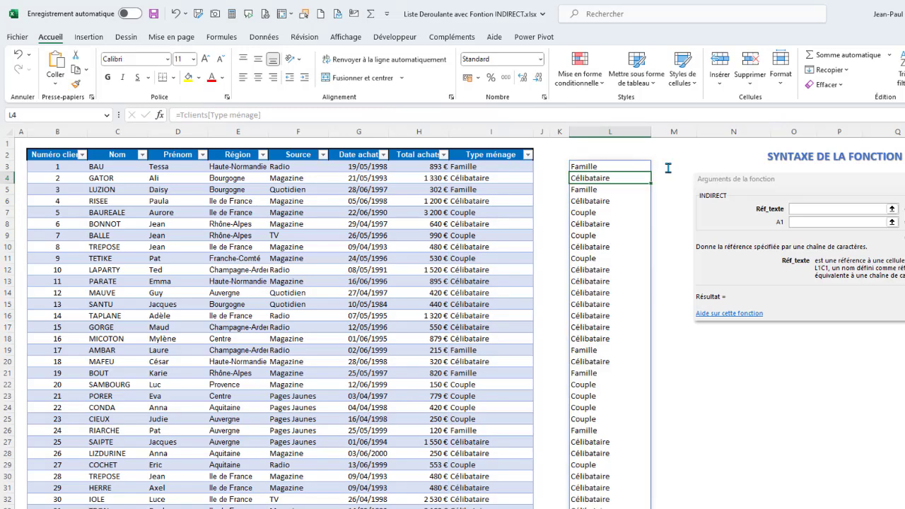
Delete the test spill formula from L3 so column L is empty again
mouse_move(607, 168)
mouse_down()
mouse_move(570, 503)
mouse_move(608, 508)
mouse_up()
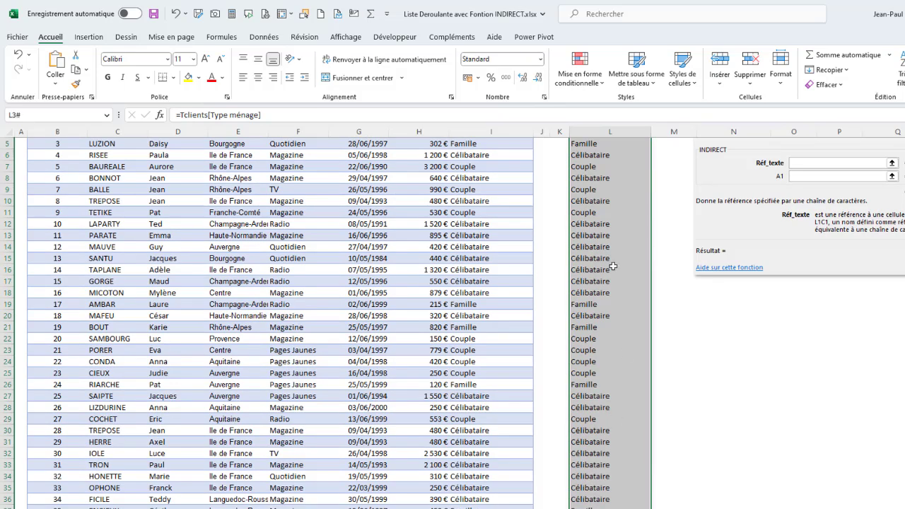
scroll(606, 251, up, 2)
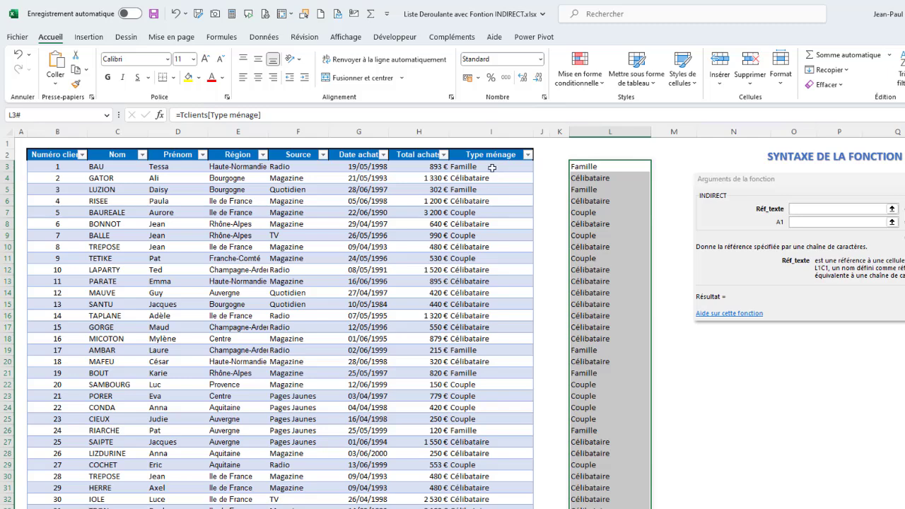
drag(492, 167, 542, 444)
click(596, 166)
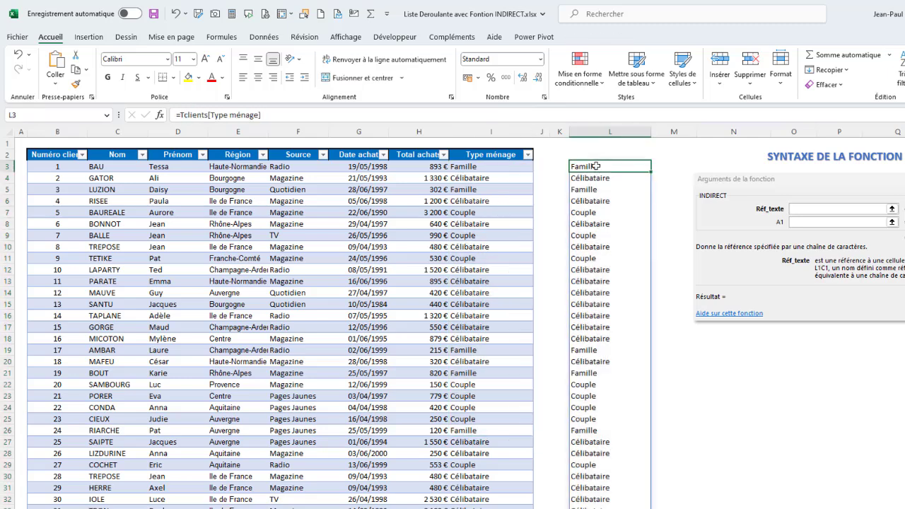
key(Delete)
Give the Type ménage cells from I3 down a List validation sourced from =INDIRECT("TCLIENTS[Type Ménage]")
click(495, 166)
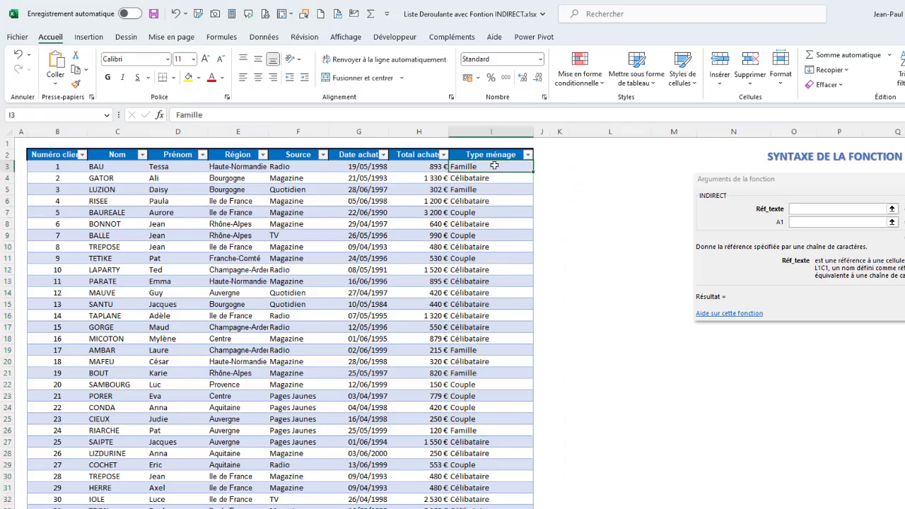
click(493, 149)
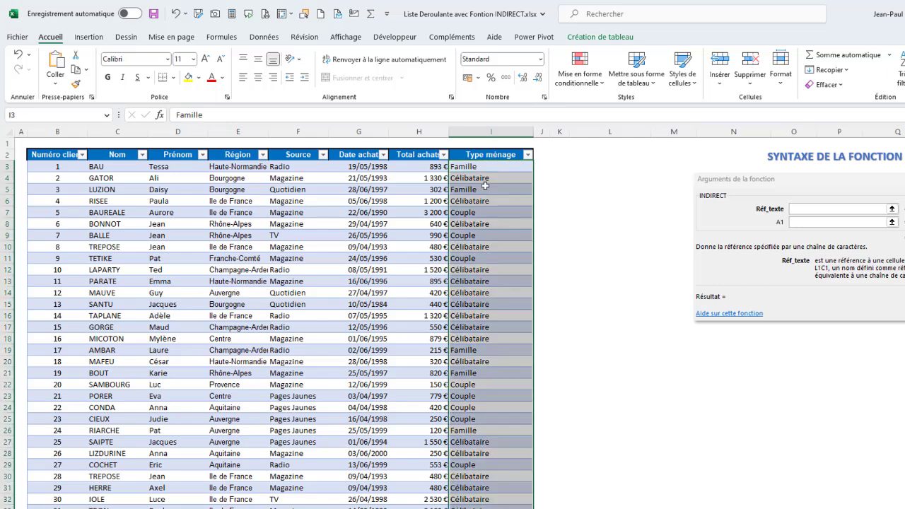
scroll(485, 184, down, 5)
scroll(485, 190, up, 5)
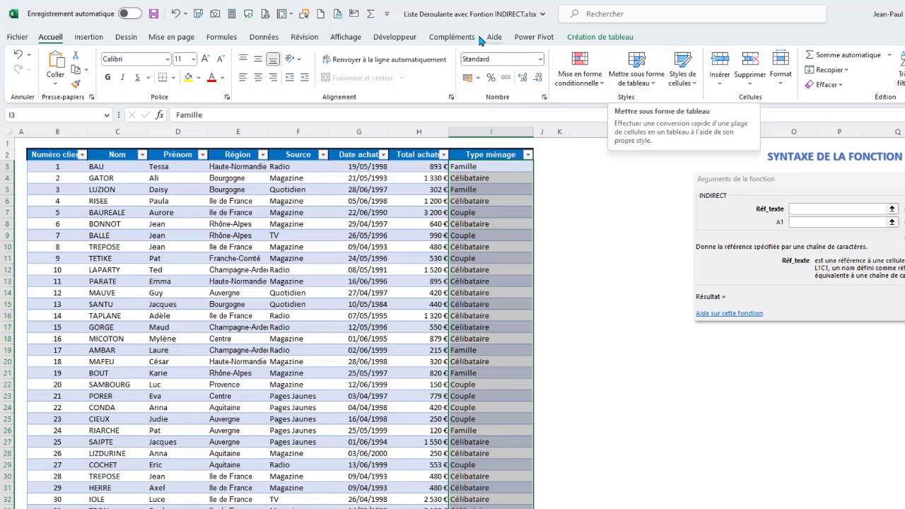
click(264, 38)
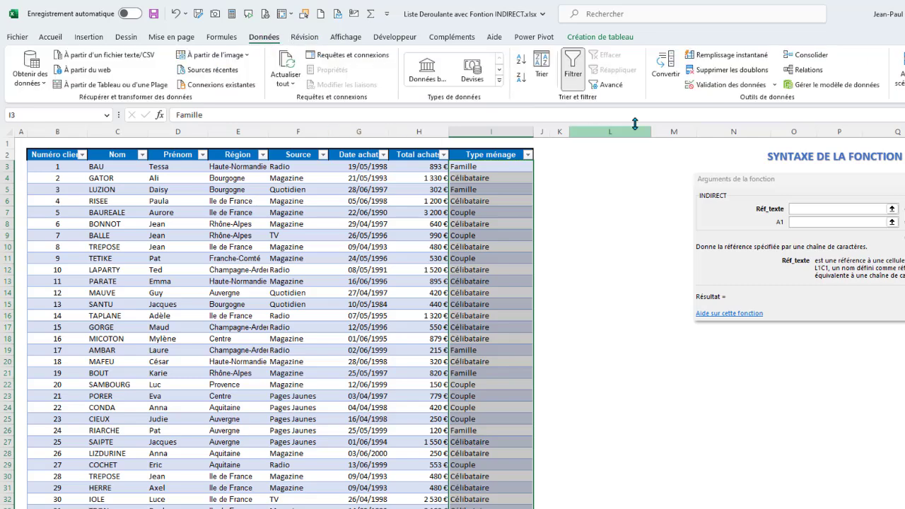
click(775, 85)
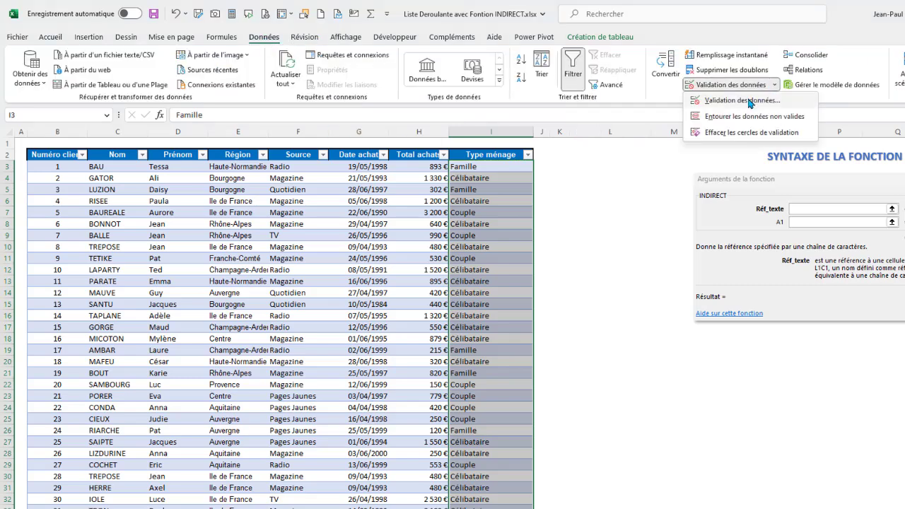
click(751, 101)
drag(365, 201, 732, 203)
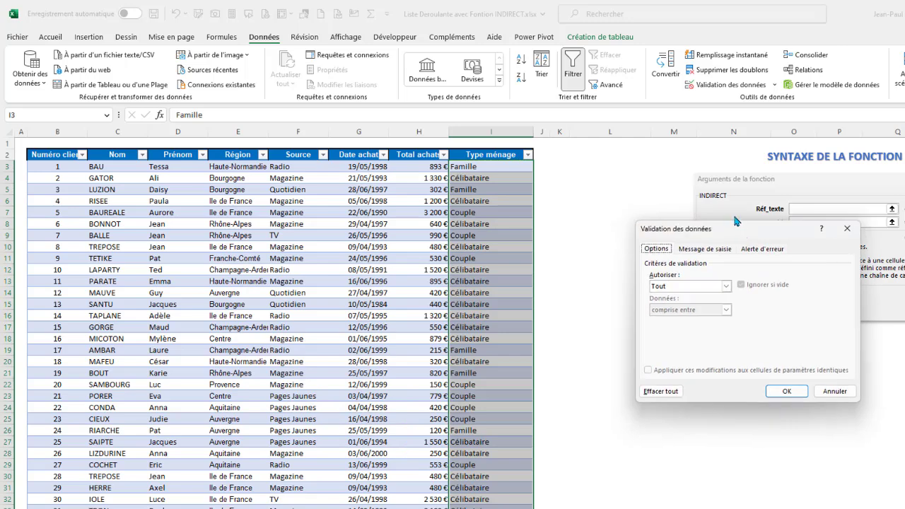
click(709, 251)
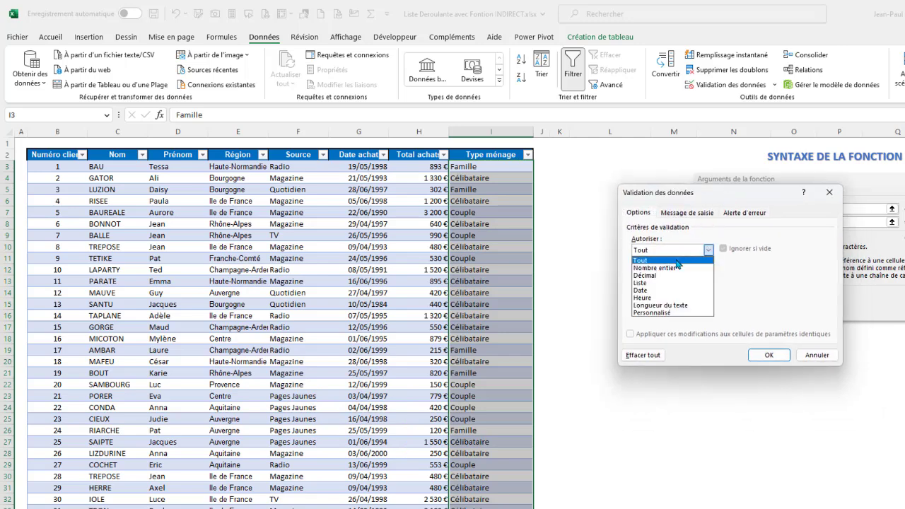
click(645, 284)
click(641, 298)
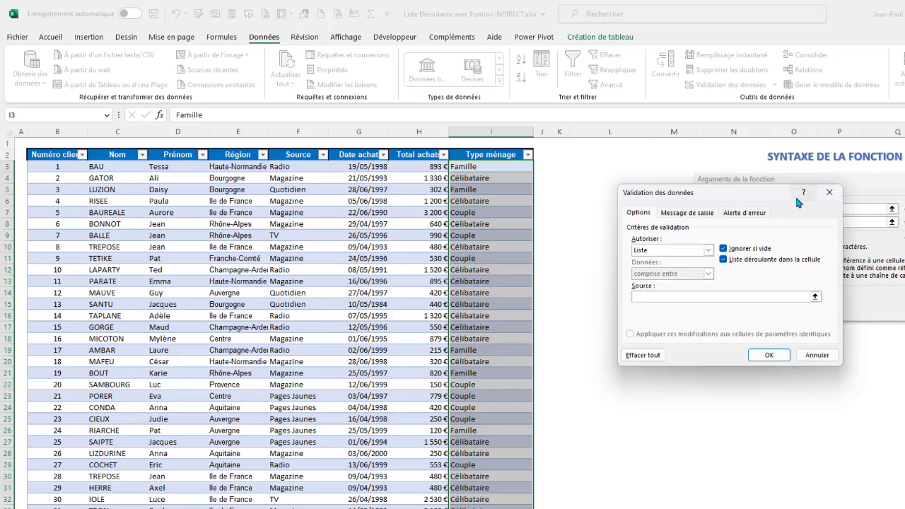
text(=INDIRECT)
text(()
text("TCL)
text(IENT)
text(S)
text([)
text(Typ)
text(e Mén)
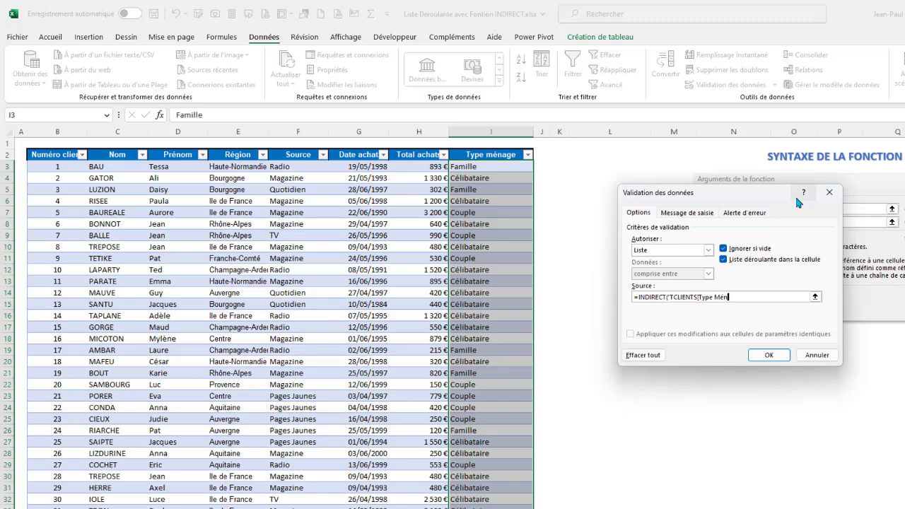
text(age)
text(]"))
click(768, 355)
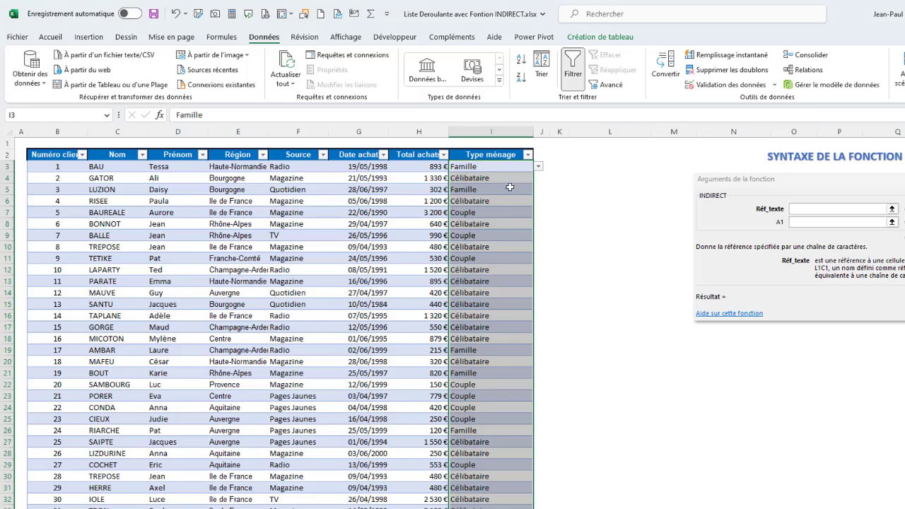
Show the Création de tableau settings with the name Tclients, and test the I3, I9, I15 and I20 dropdowns
click(606, 39)
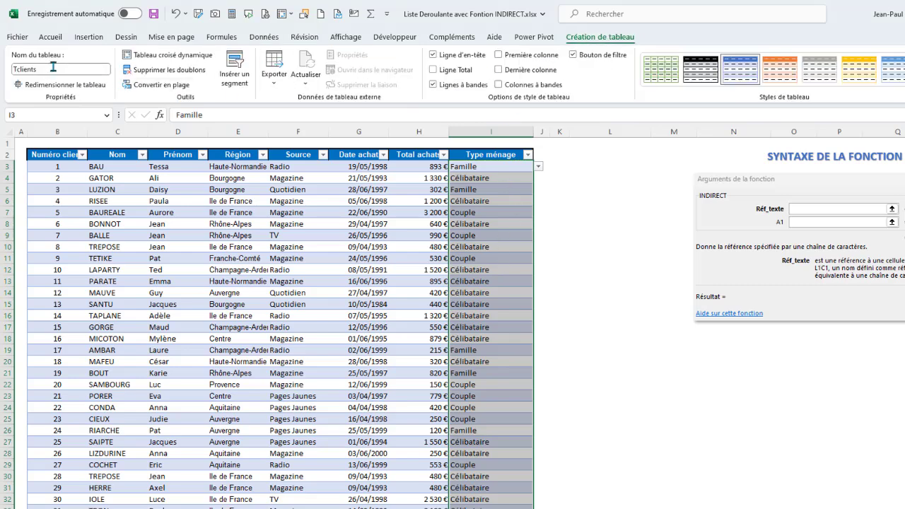
click(539, 170)
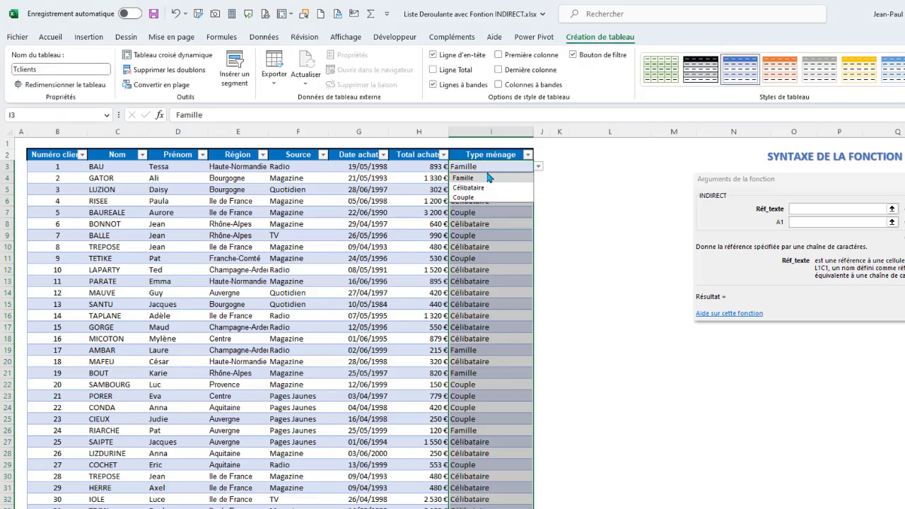
click(470, 233)
click(539, 236)
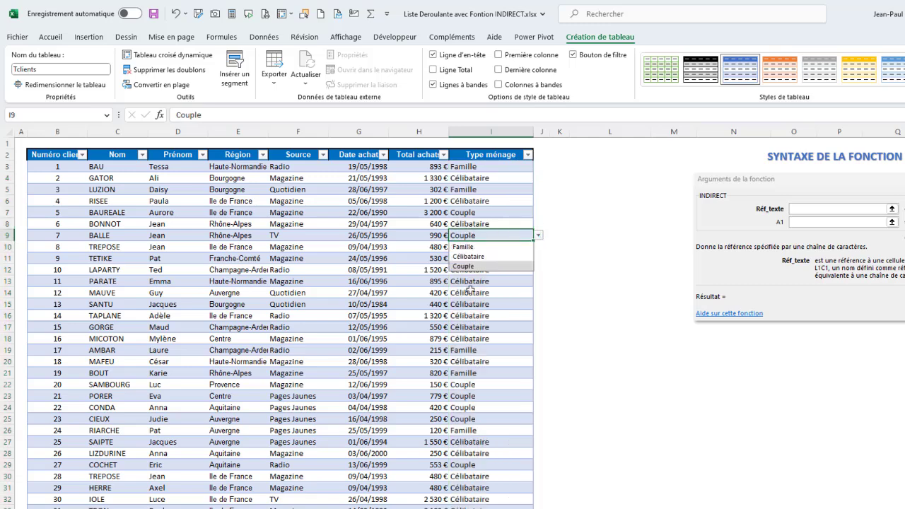
click(475, 303)
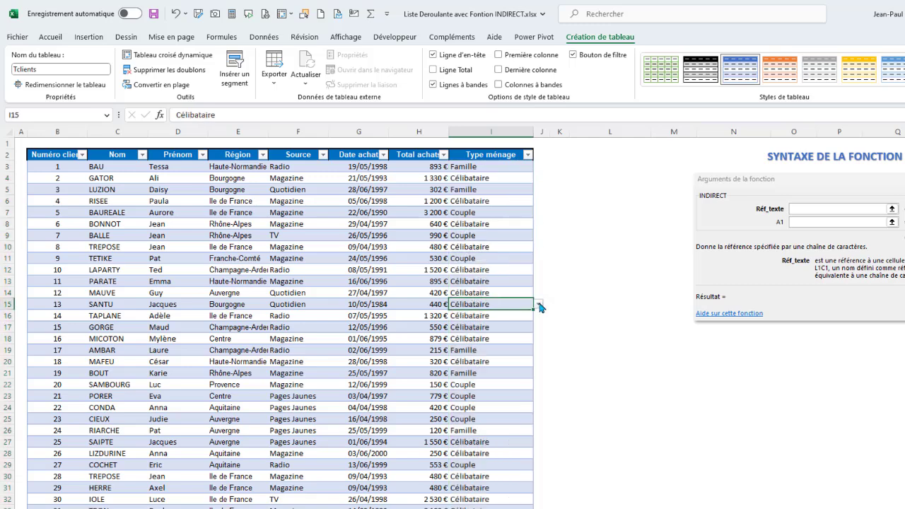
click(540, 306)
click(472, 362)
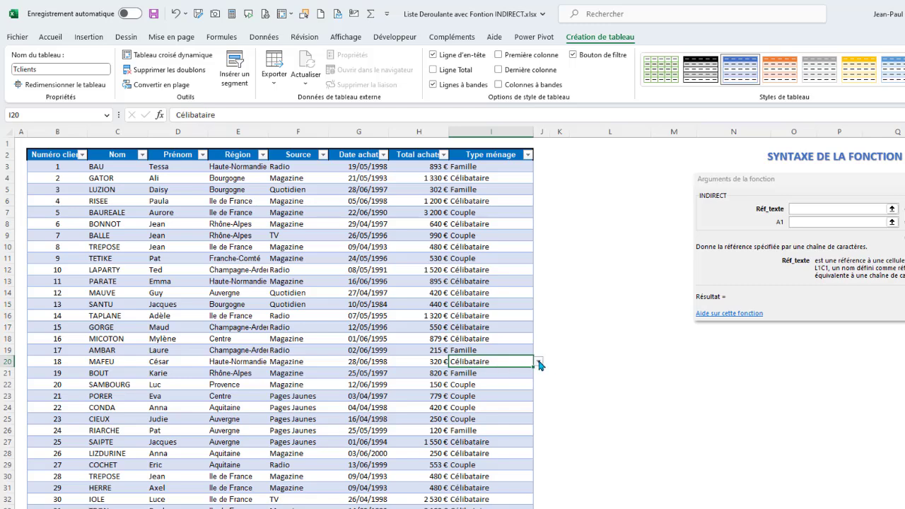
click(541, 362)
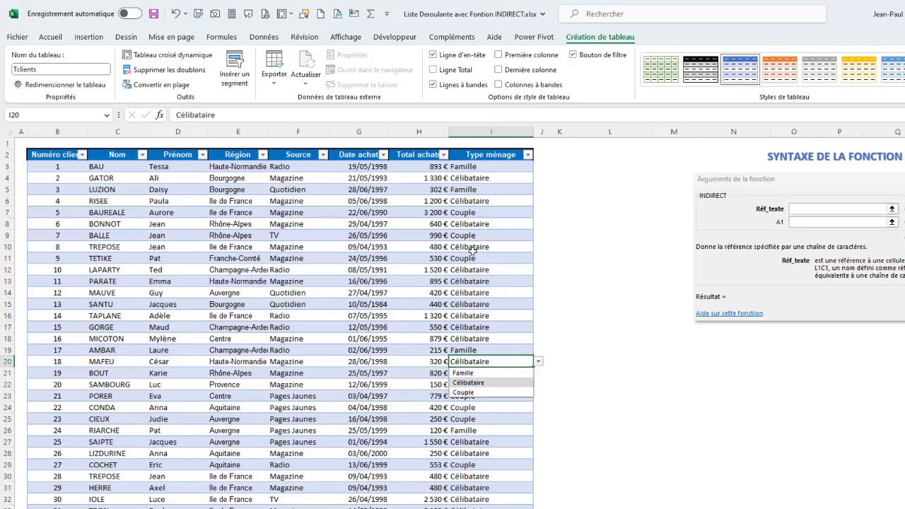
click(474, 235)
click(541, 235)
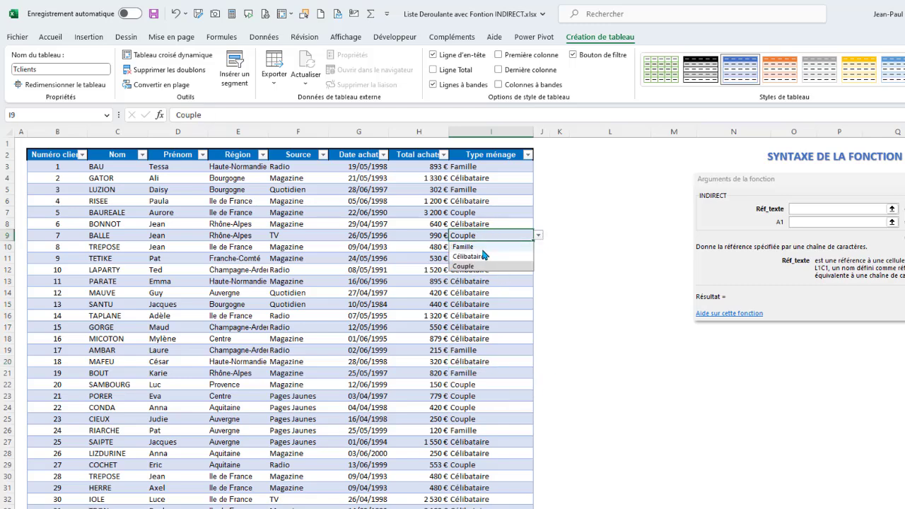
click(477, 281)
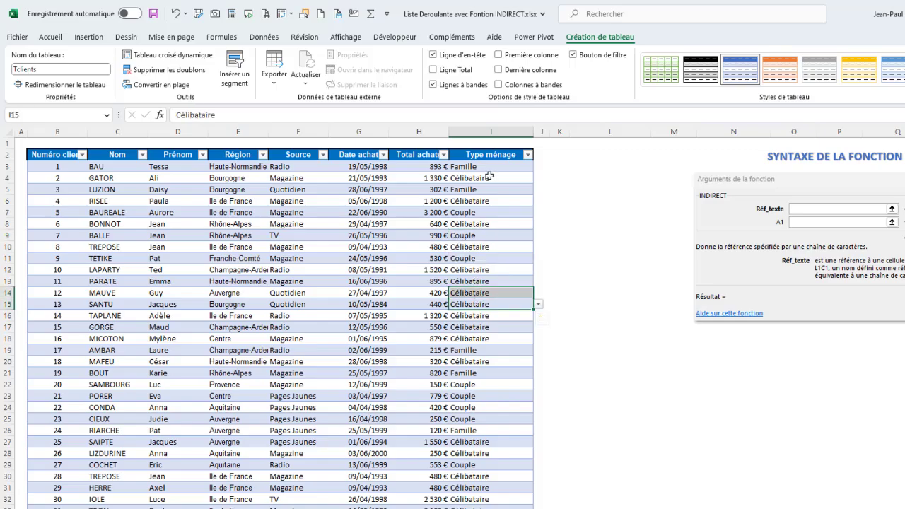
Open the Type ménage dropdowns in I8, I14 and I20 without changing any value
click(528, 223)
click(539, 223)
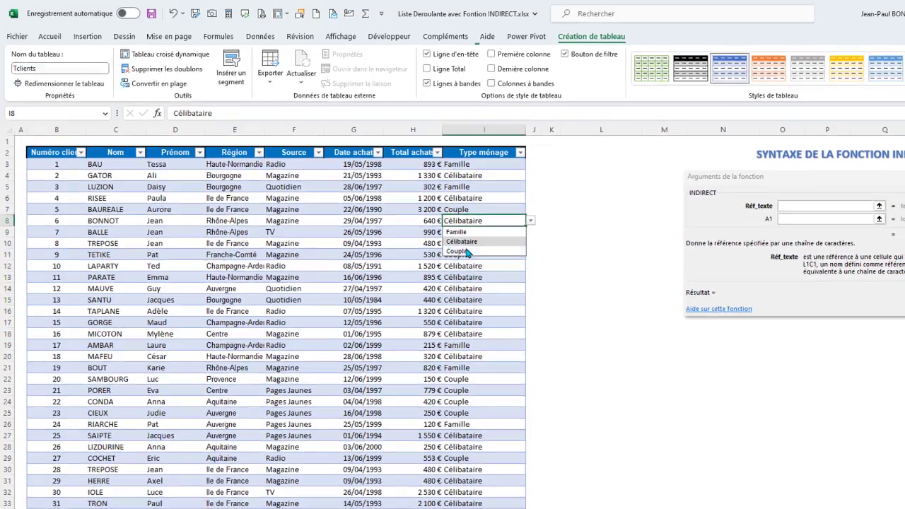
click(403, 146)
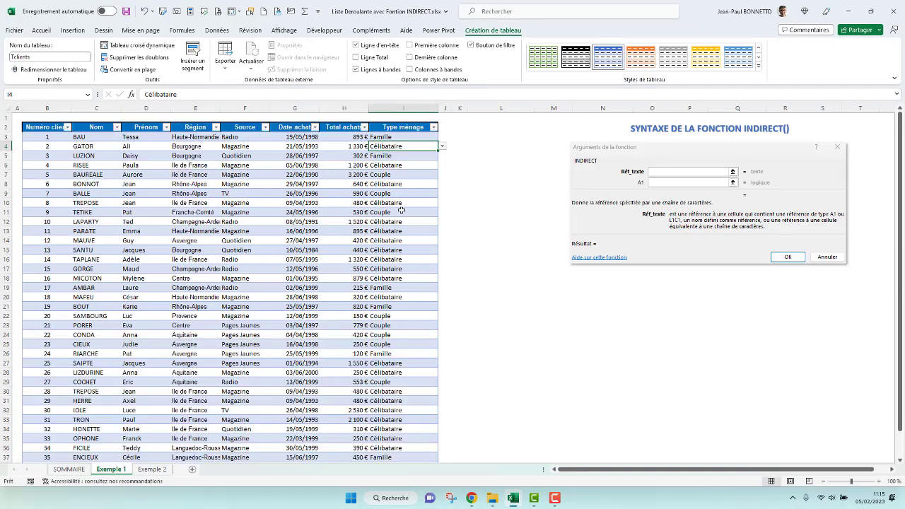
click(396, 240)
click(439, 241)
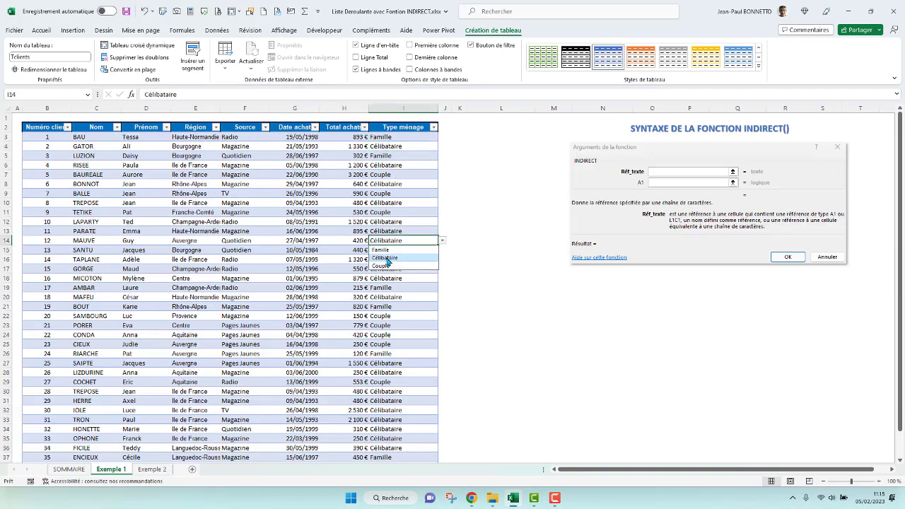
click(393, 174)
click(411, 294)
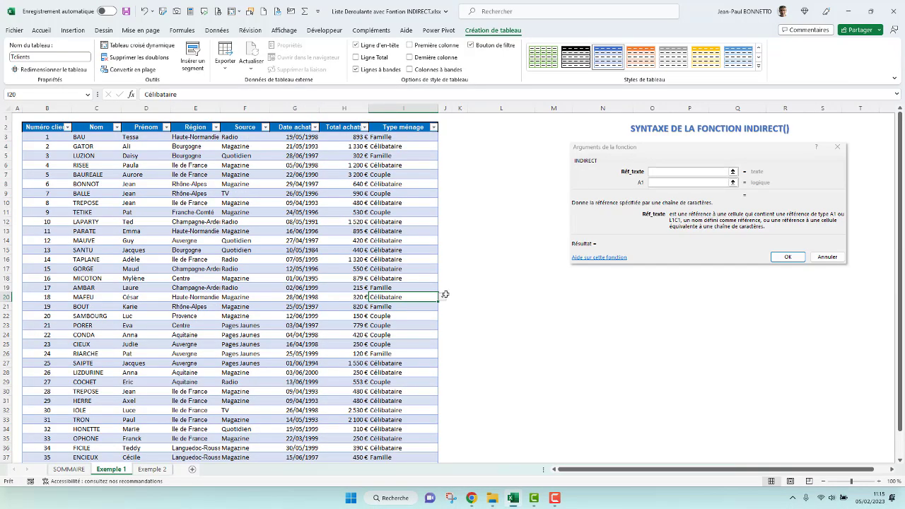
click(442, 299)
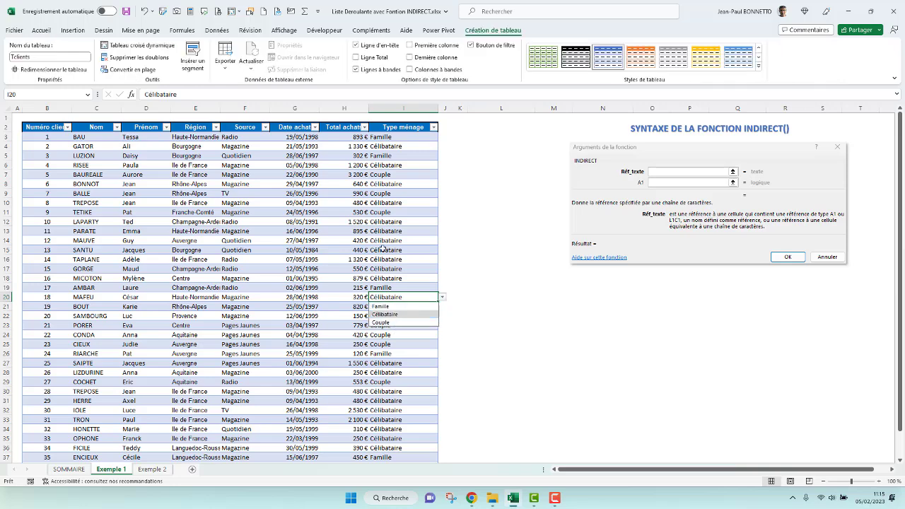
click(412, 211)
click(402, 138)
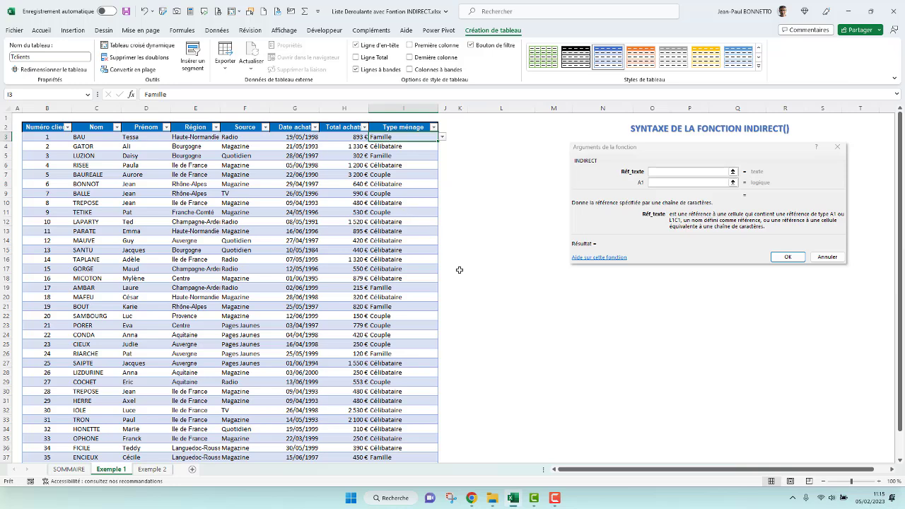
click(383, 325)
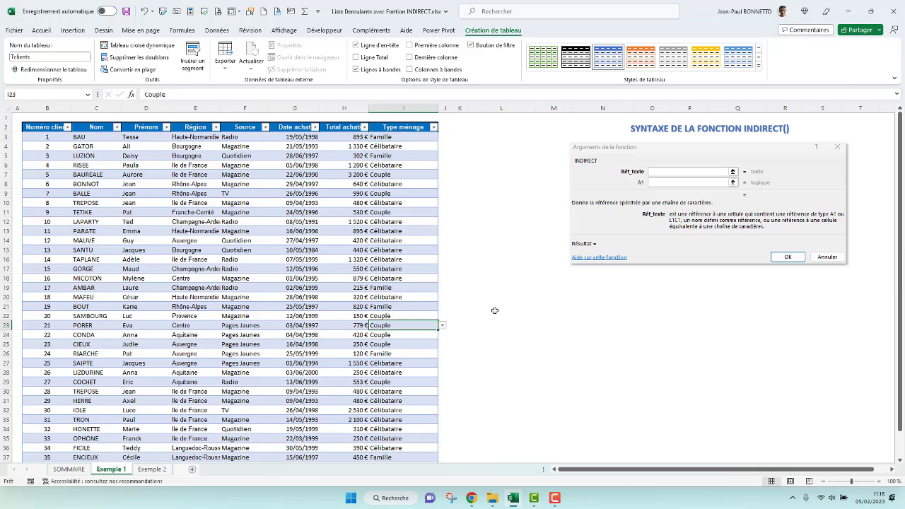
Enter Marié as client 21's Type ménage in I23 and confirm it appears in I15's dropdown
text(Marié)
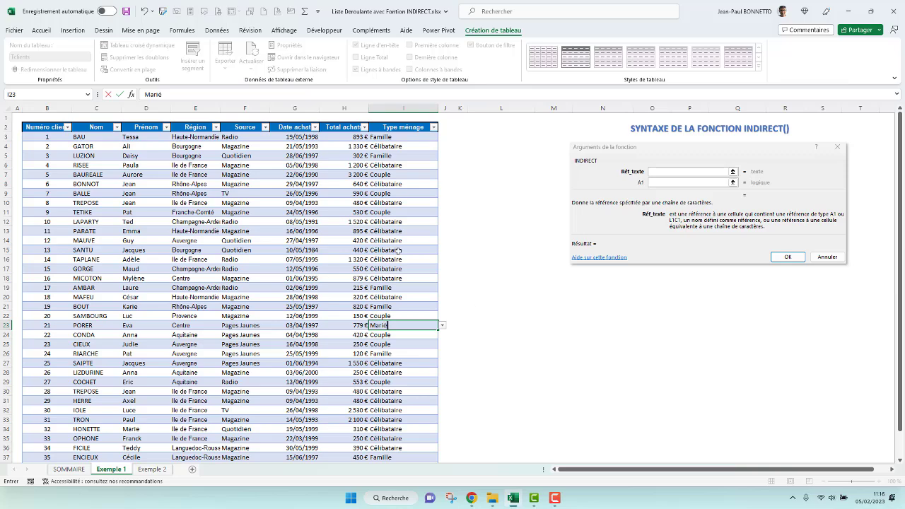
click(397, 250)
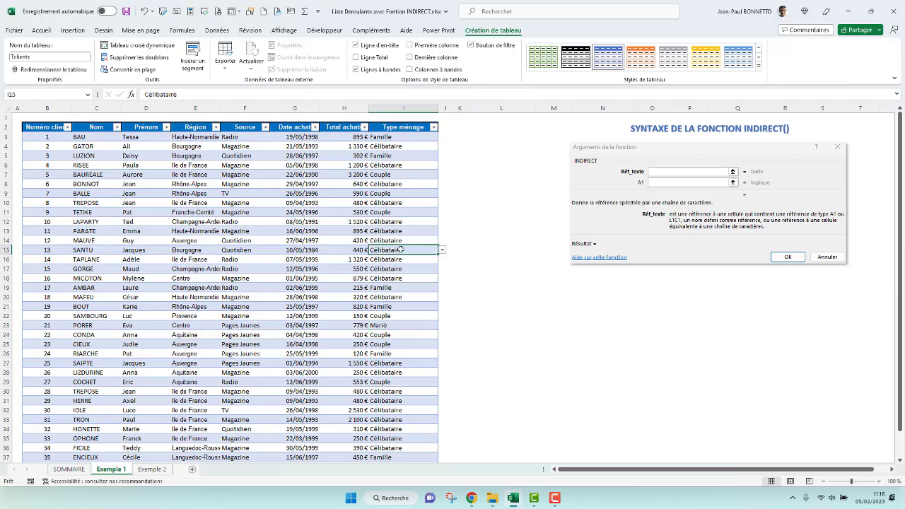
click(442, 250)
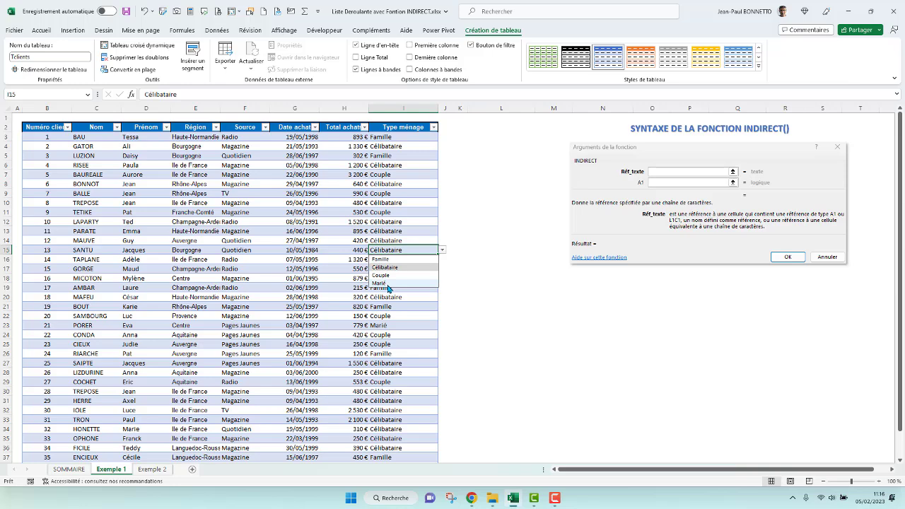
Add a test row 41 with Célibataire from the dropdown, then undo to remove it
scroll(388, 290, down, 6)
click(396, 317)
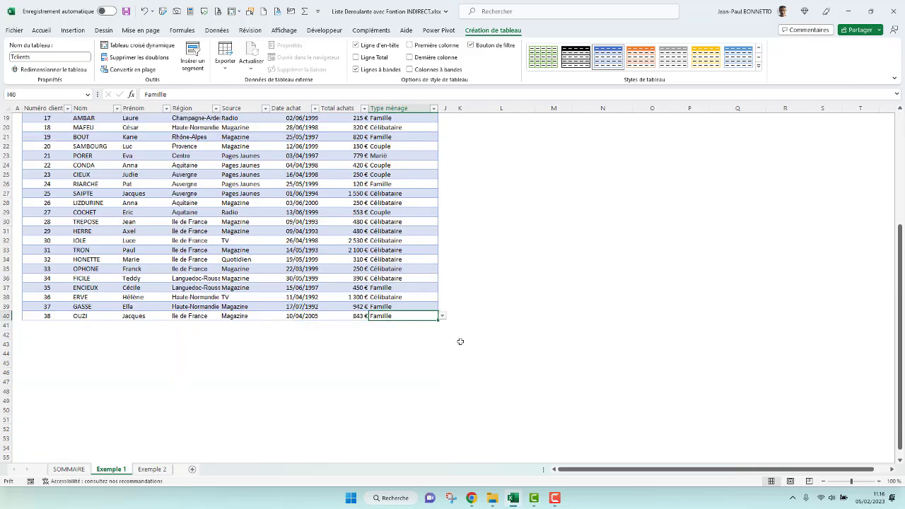
key(Tab)
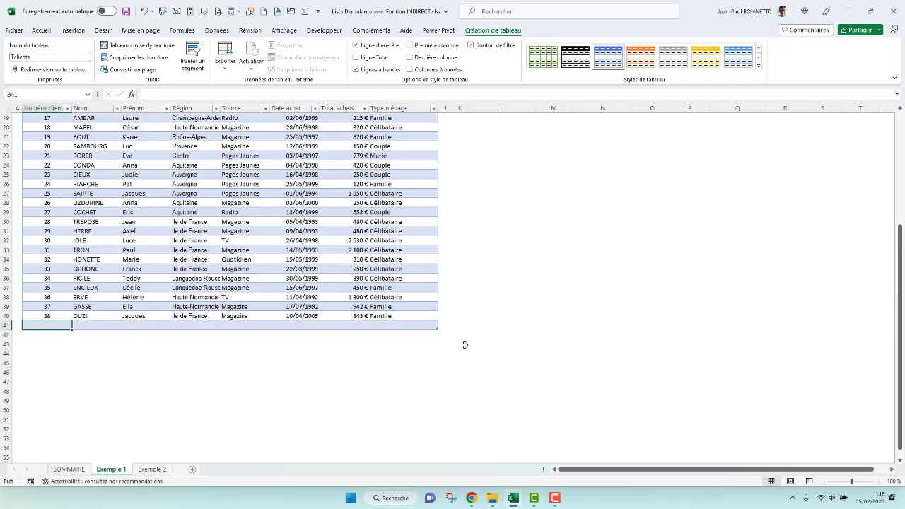
click(410, 328)
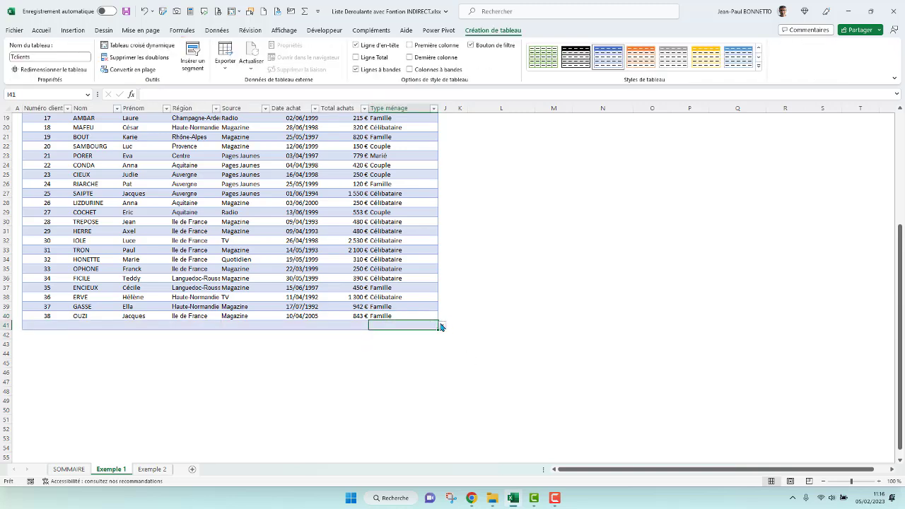
click(442, 326)
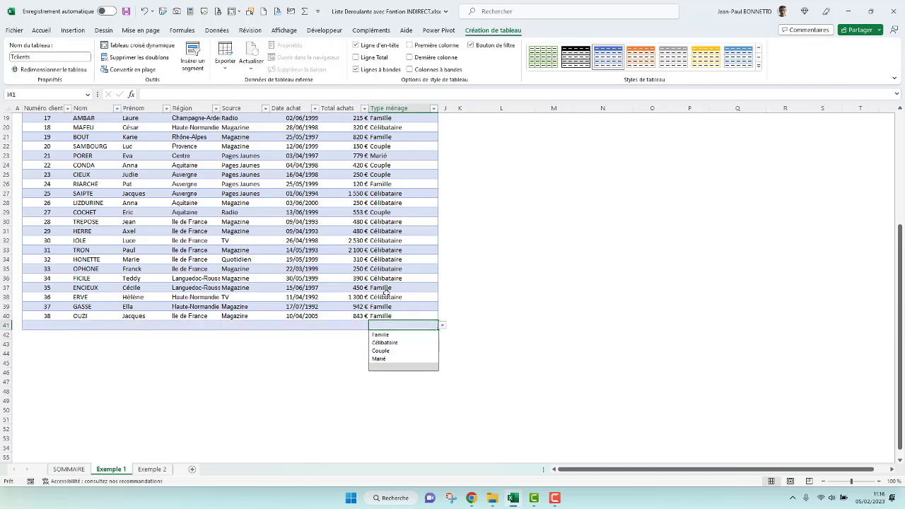
click(386, 343)
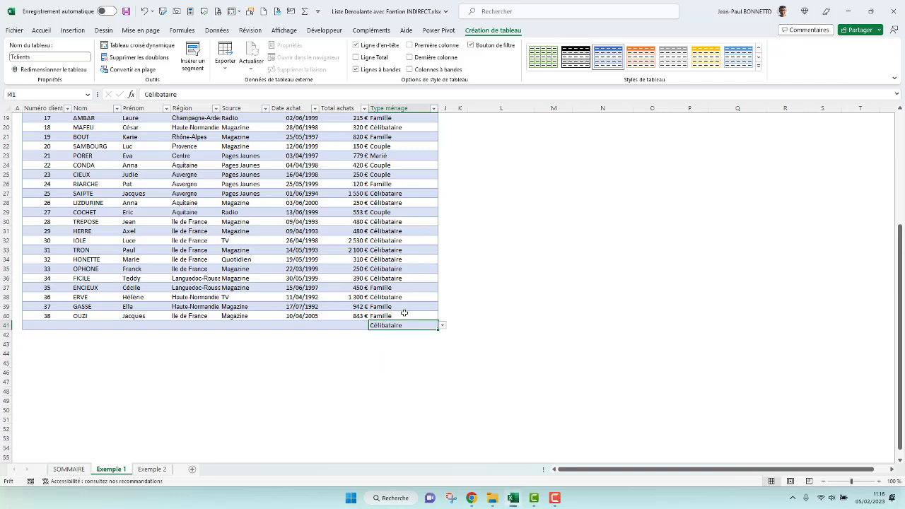
key(Delete)
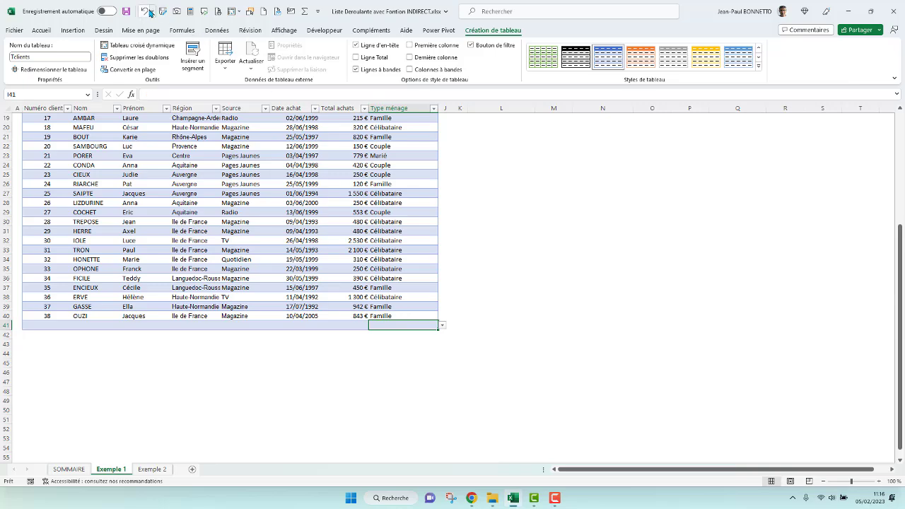
click(144, 12)
click(145, 11)
click(144, 12)
click(328, 195)
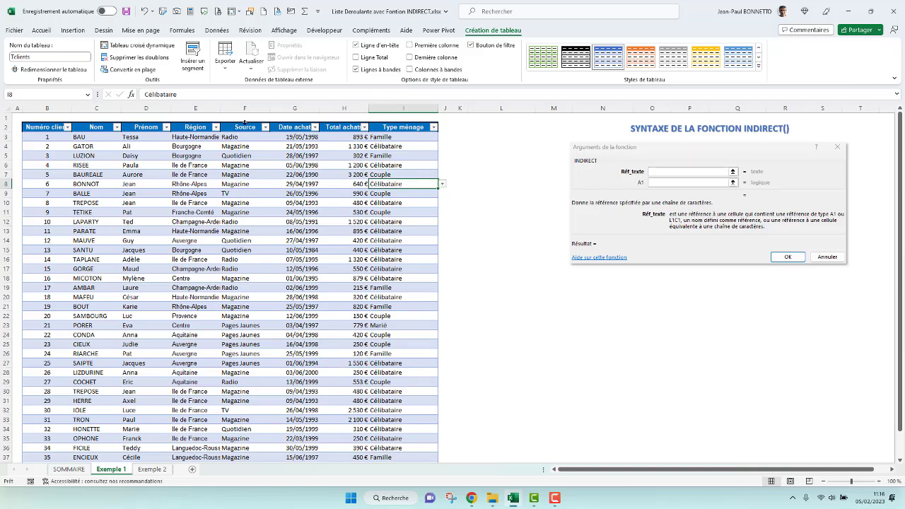
Select the Source column data and set its data validation to allow a List
click(245, 123)
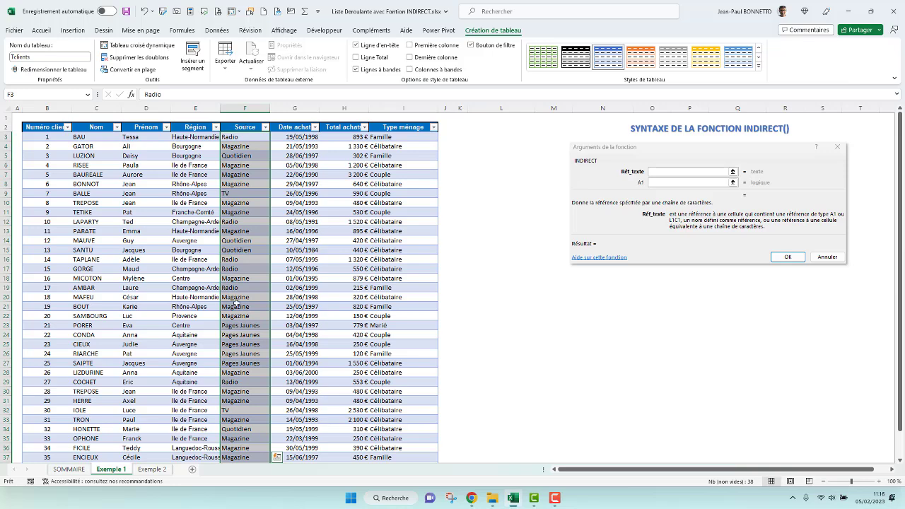
scroll(283, 248, down, 5)
scroll(283, 247, up, 5)
click(215, 32)
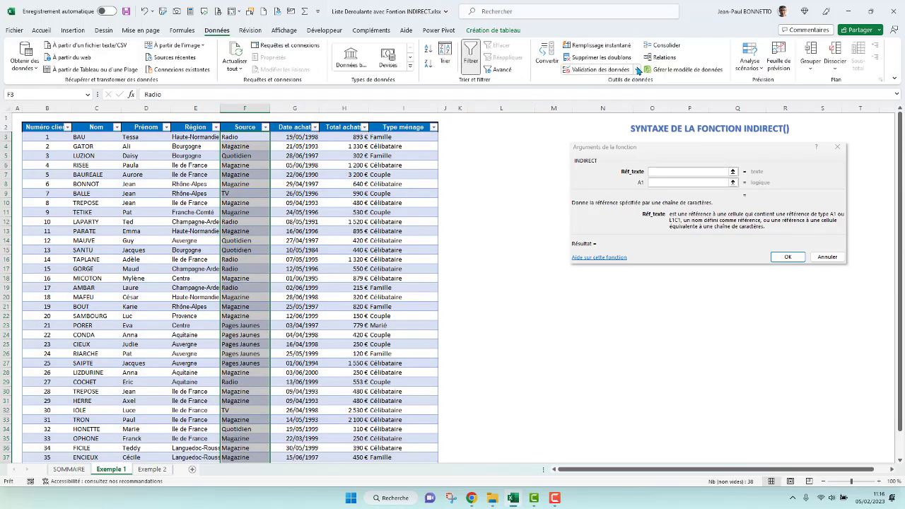
click(636, 70)
click(608, 83)
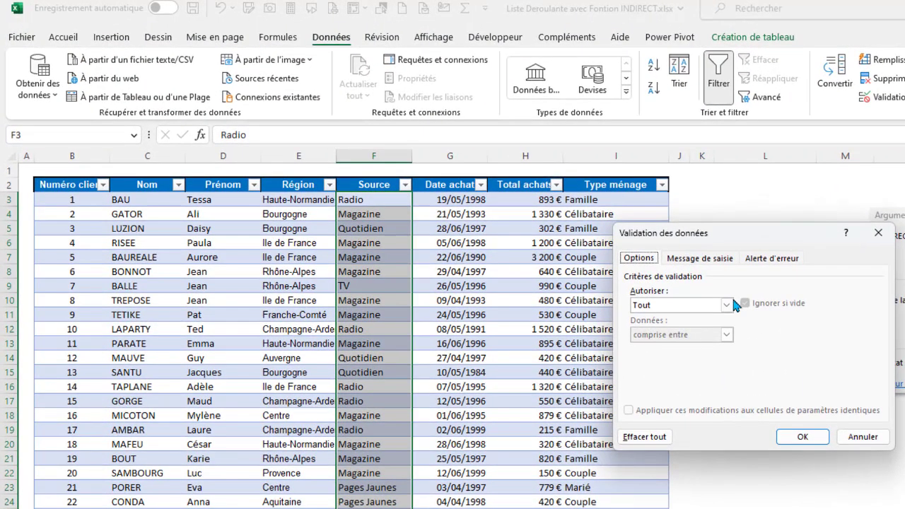
click(675, 305)
click(647, 342)
Enter =INDIRECT("TCLIENTS[SOURCE]") as the list source
click(639, 365)
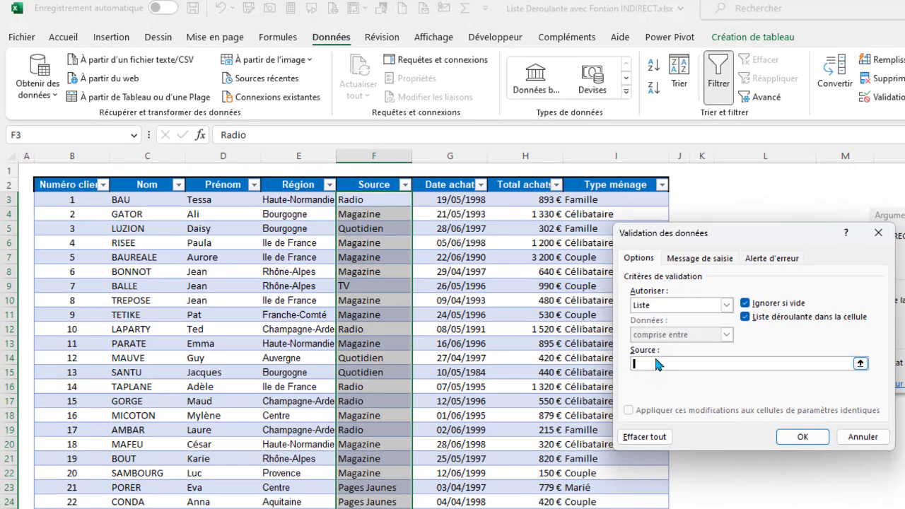
text(=I)
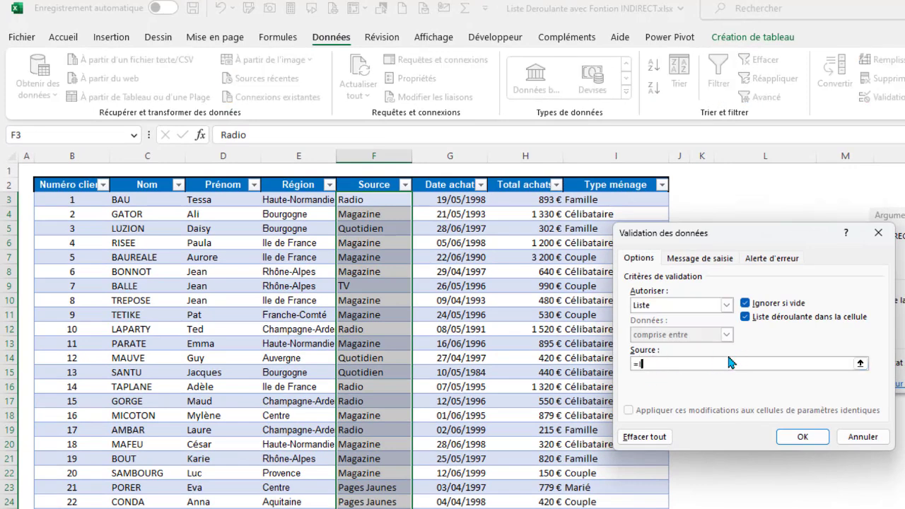
text(ND)
key(BackSpace)
text(IRECT(")
text(TC)
text(LIENTS[S)
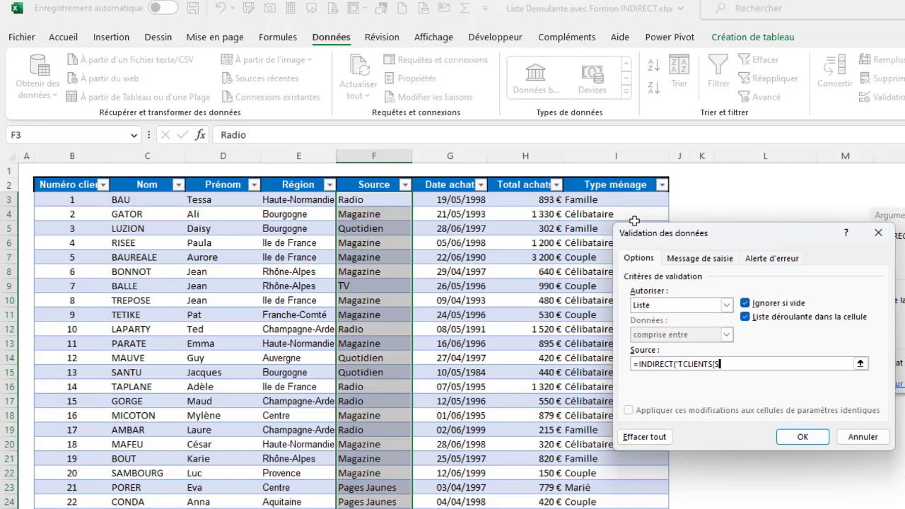
text(OURCE)
Apply the Source list validation and test the dropdowns in F5, F13, F21 and F16
click(803, 436)
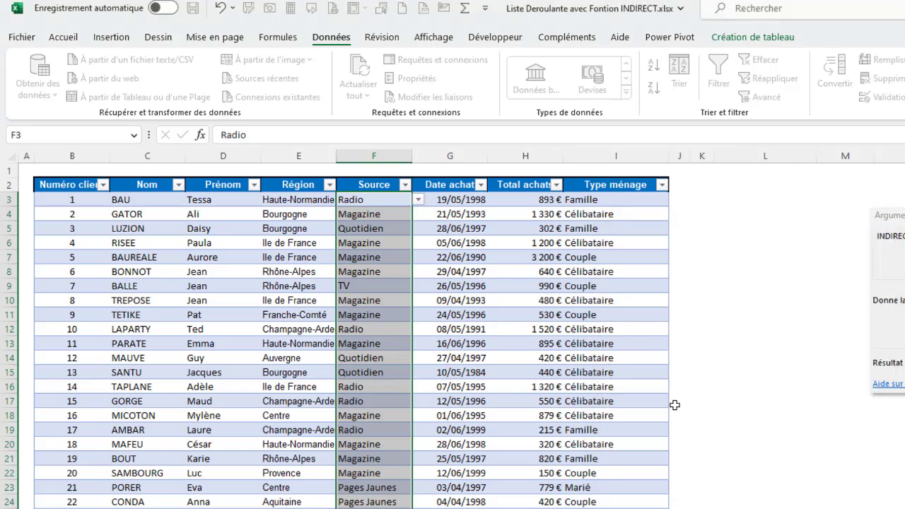
click(374, 225)
click(419, 228)
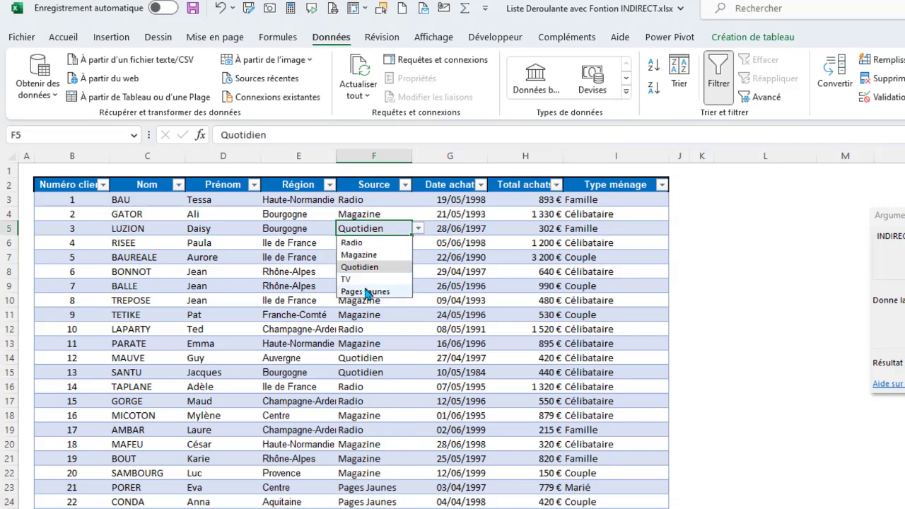
click(358, 343)
click(418, 344)
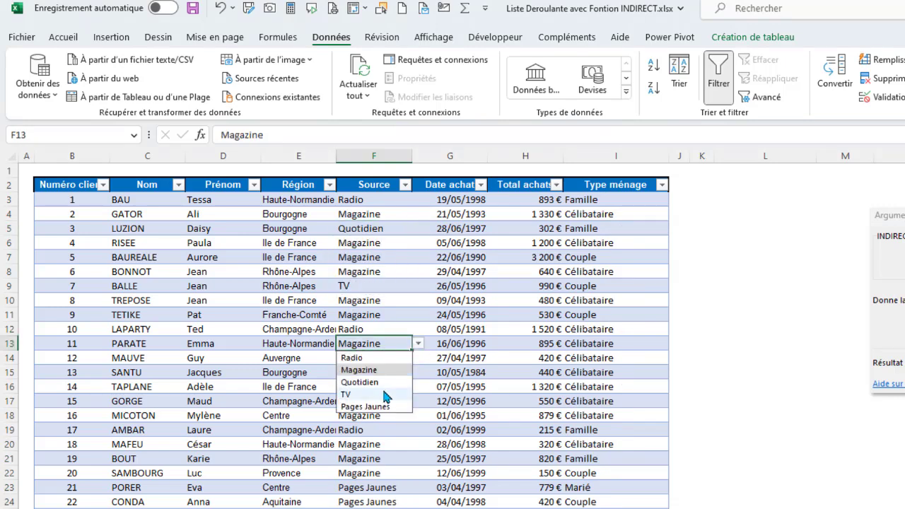
click(370, 458)
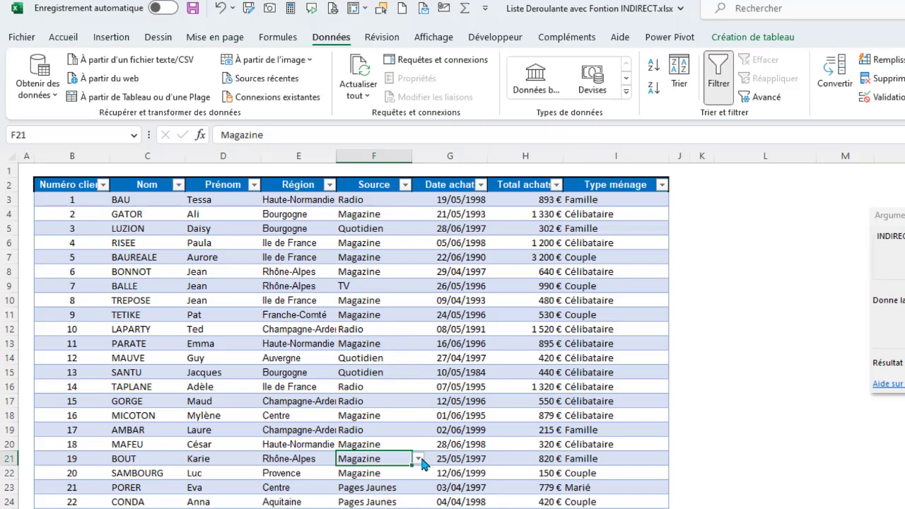
click(418, 459)
click(403, 387)
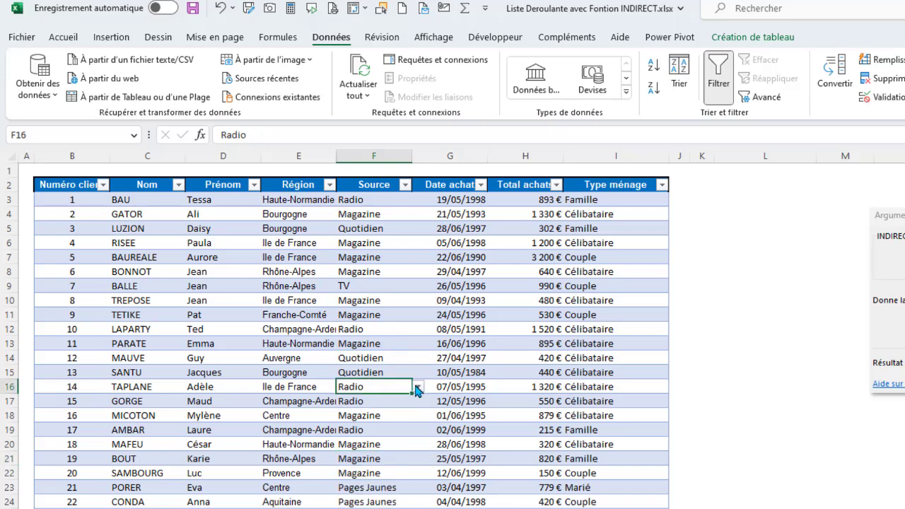
click(419, 387)
click(406, 295)
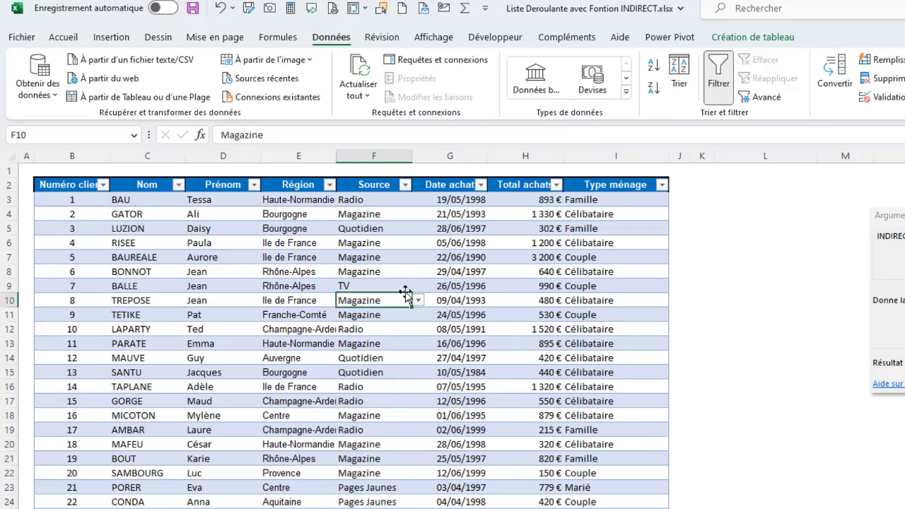
Widen column E to fit the region names and insert a new blank sheet
drag(337, 156, 367, 156)
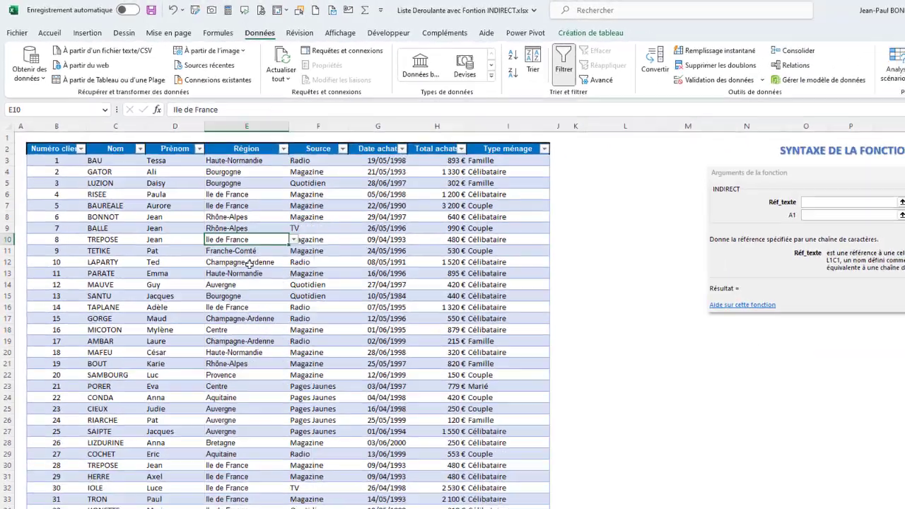
click(213, 191)
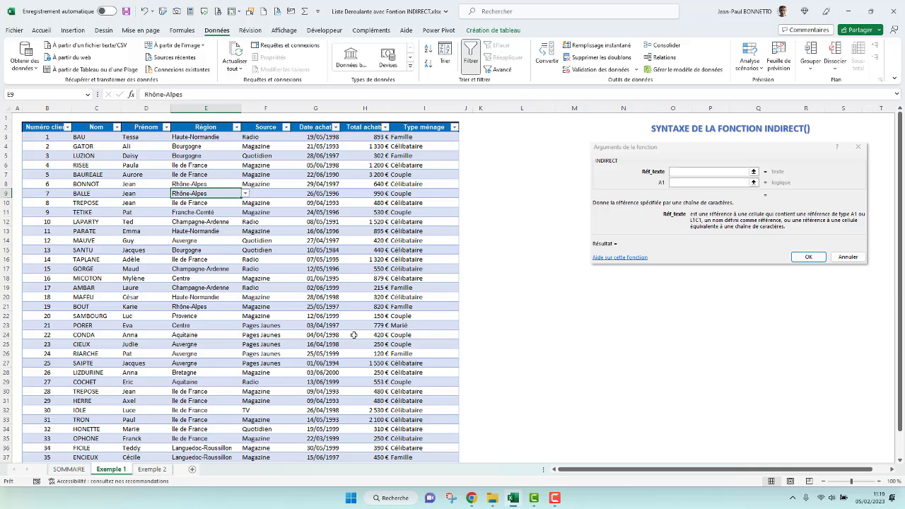
click(191, 469)
Select several cell ranges on the blank Feuil1 sheet
drag(69, 165, 69, 287)
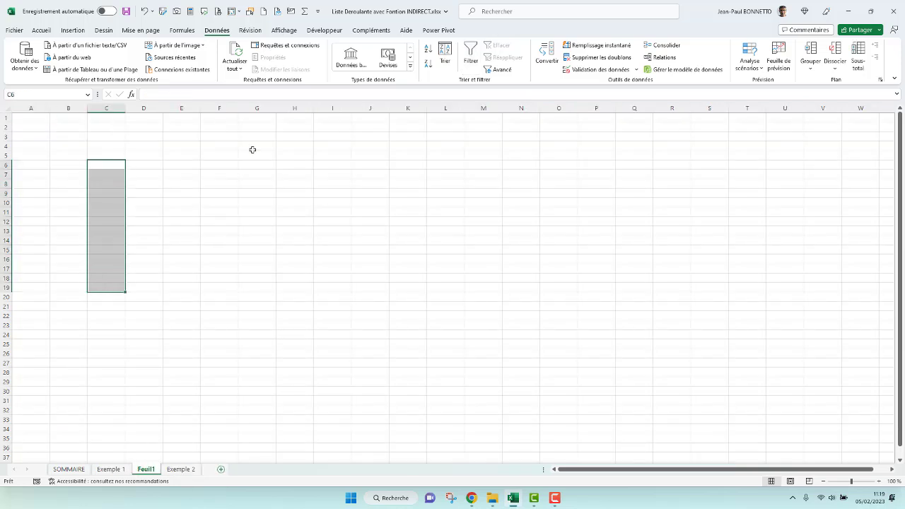
drag(256, 145, 257, 269)
drag(370, 146, 408, 278)
drag(596, 146, 596, 273)
drag(672, 184, 672, 239)
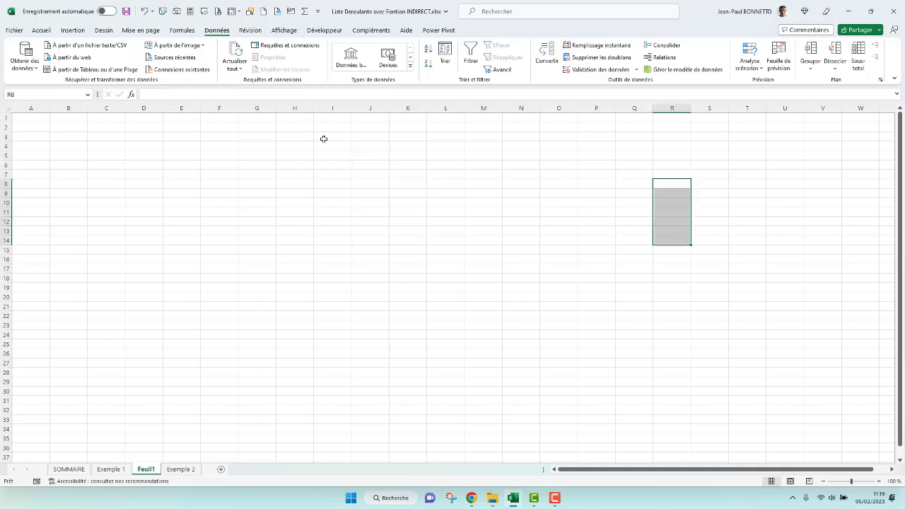
drag(323, 136, 257, 206)
drag(106, 155, 106, 165)
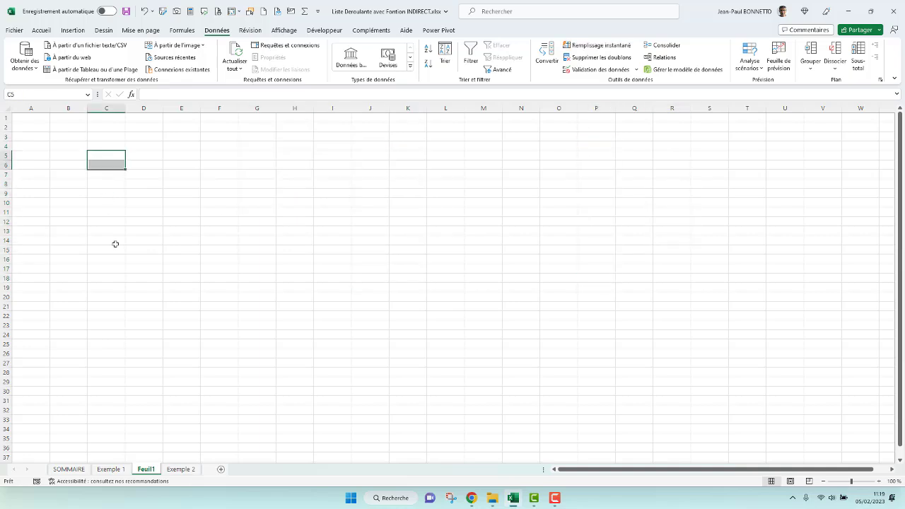
Look over the SOMMAIRE and Exemple 1 sheets, then delete the blank Feuil1 sheet
click(68, 469)
click(111, 469)
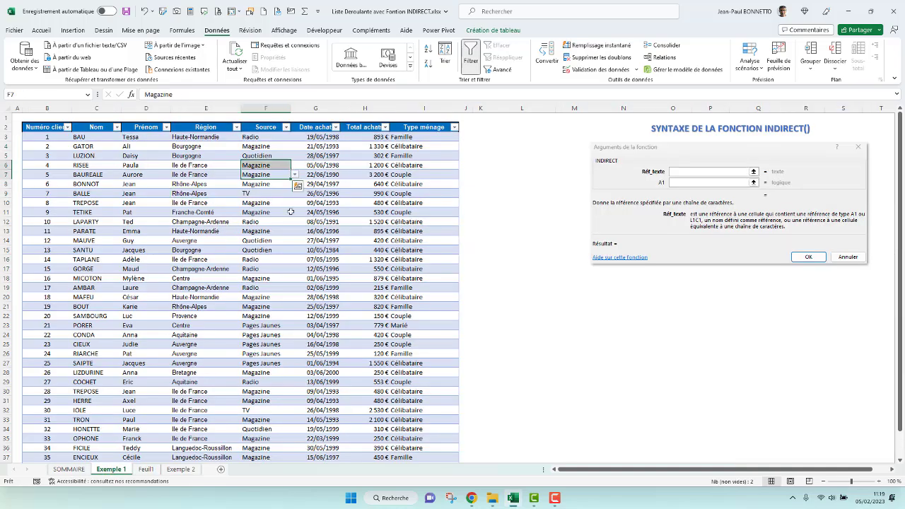
click(417, 155)
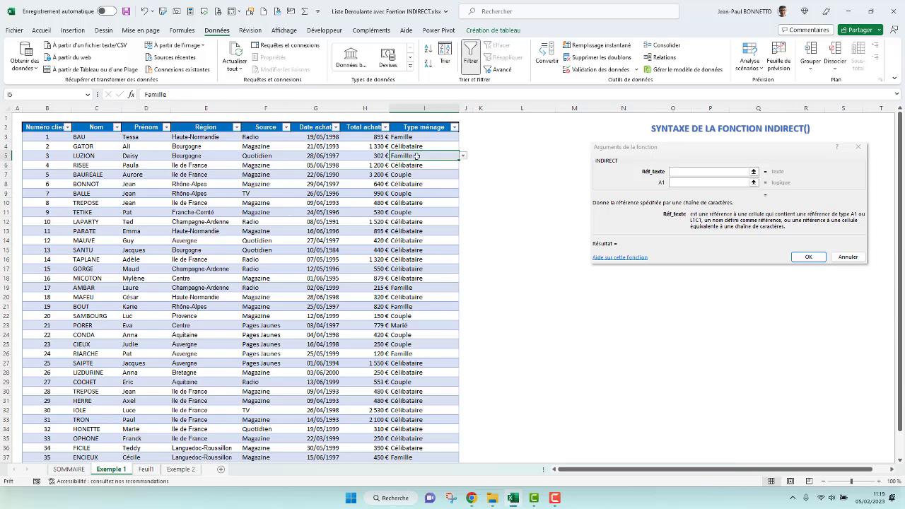
click(267, 157)
click(198, 156)
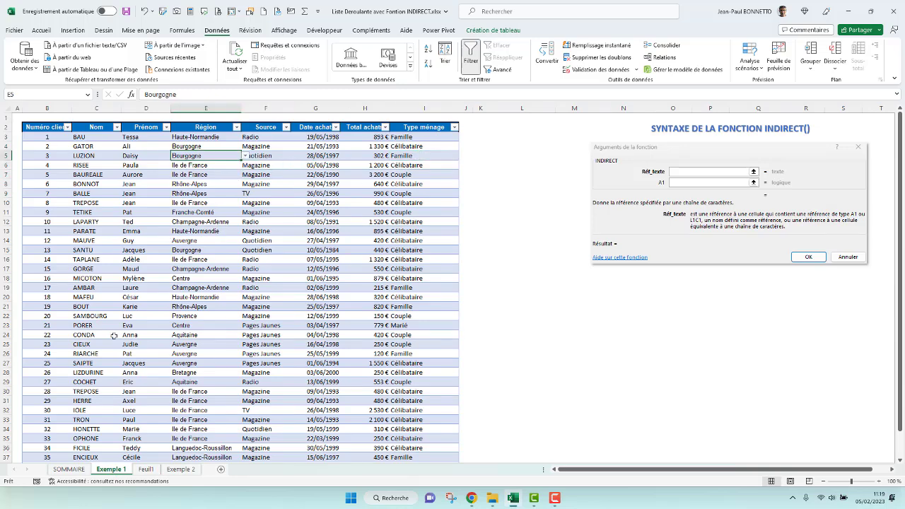
click(146, 471)
right_click(146, 471)
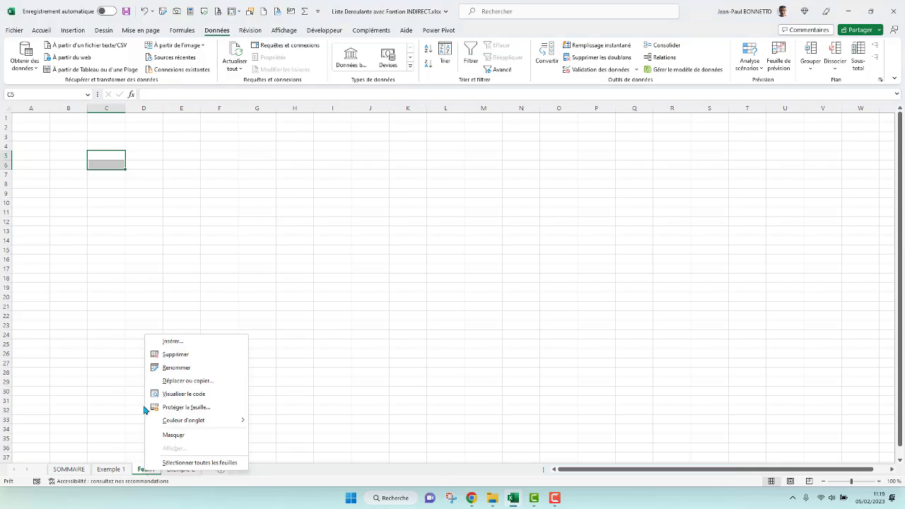
click(176, 355)
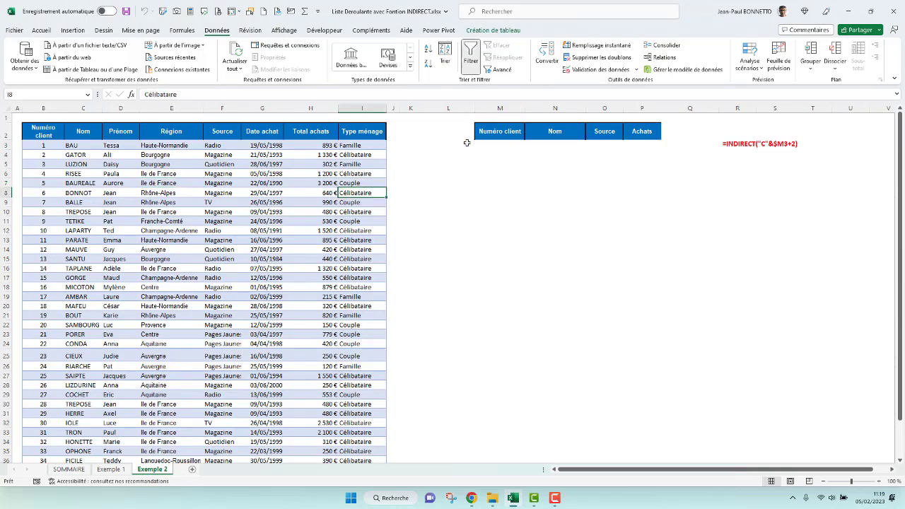
Enter client number 5 in M3 under Numéro client and locate its name BAUREALE in C7
click(137, 305)
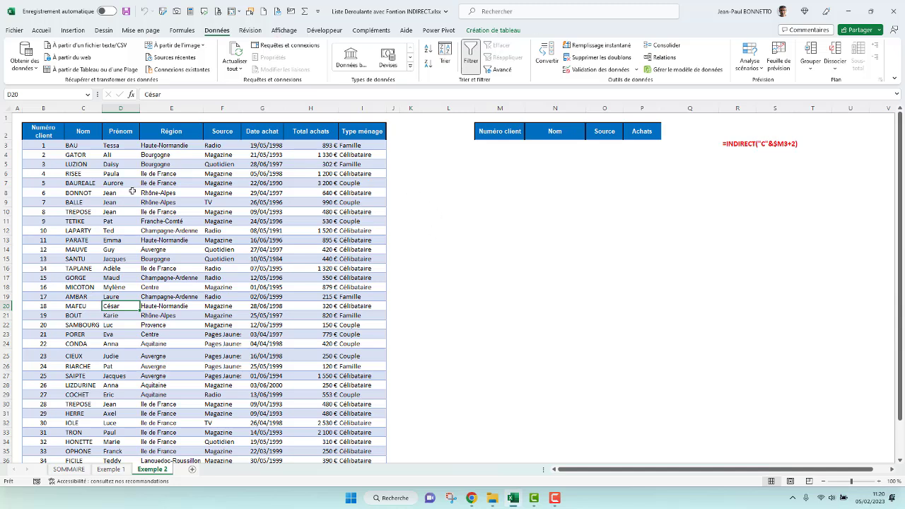
click(499, 145)
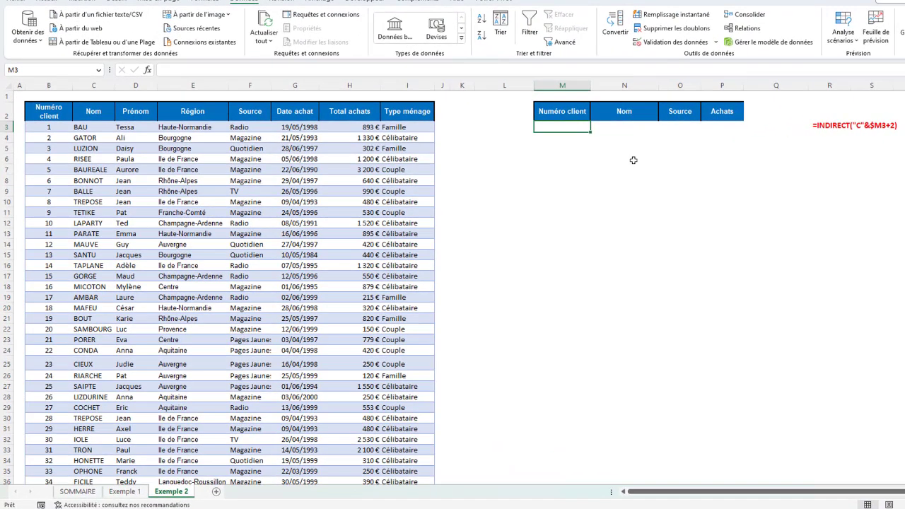
text(5)
key(Return)
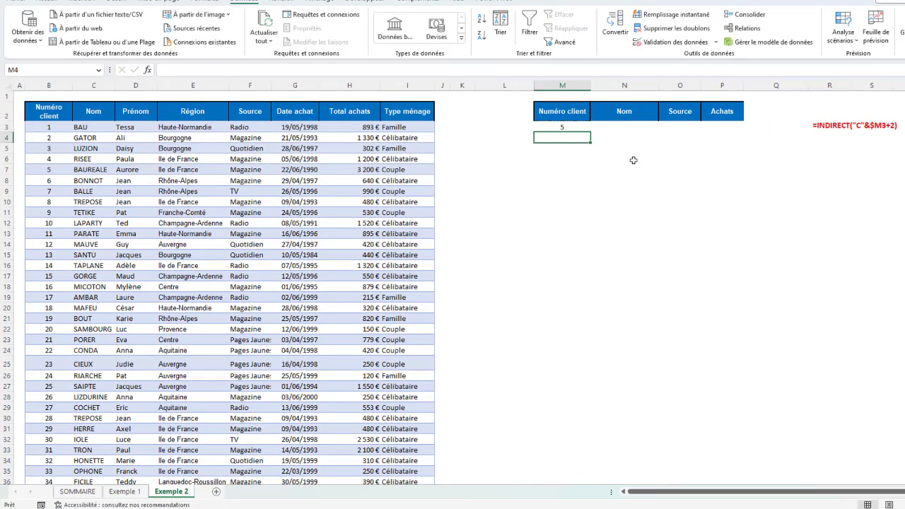
click(625, 128)
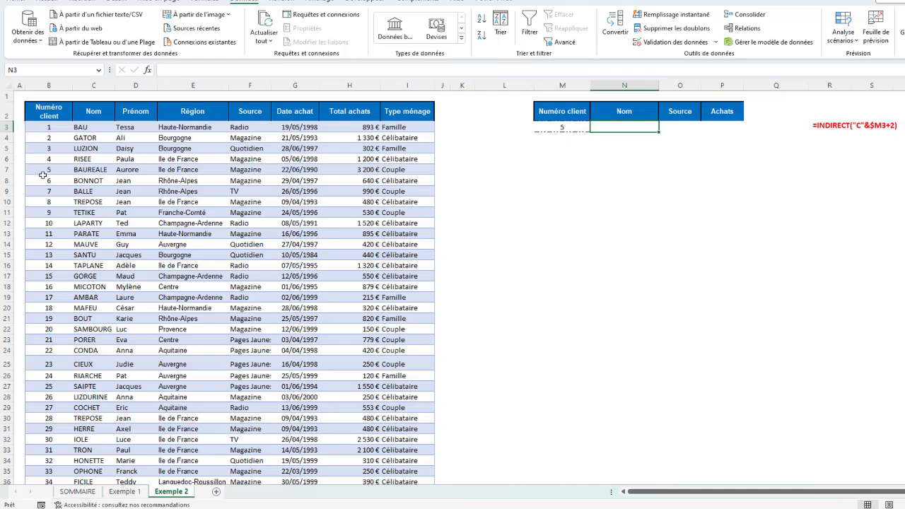
click(94, 170)
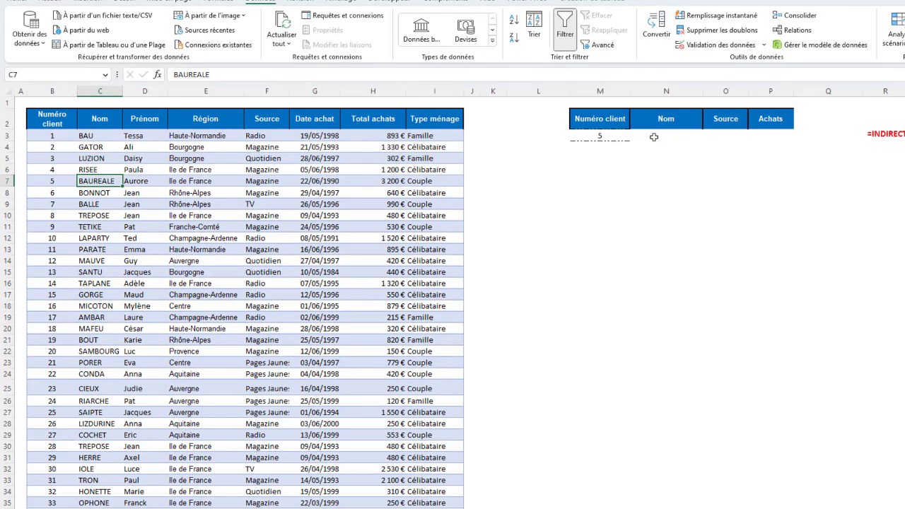
Build =INDIRECT("C"&$M3+2) in N3 so it returns BAUREALE for client 5
click(624, 127)
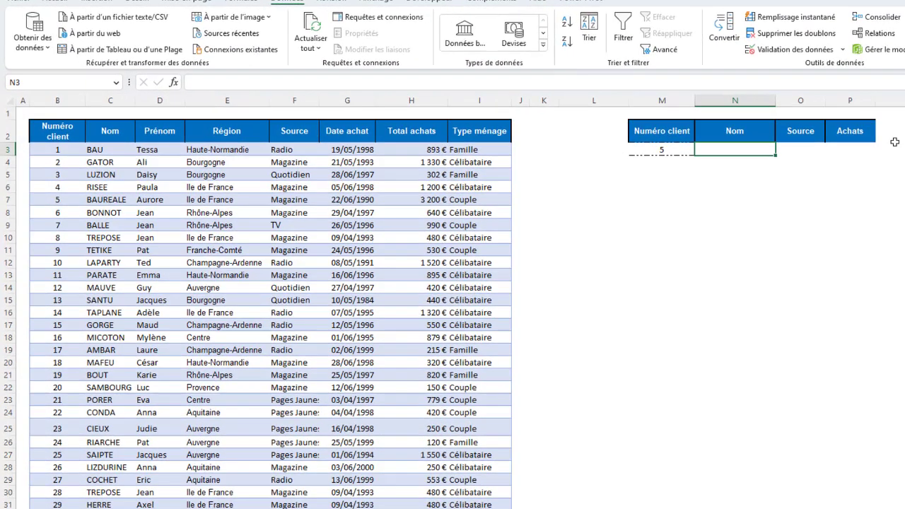
text(=)
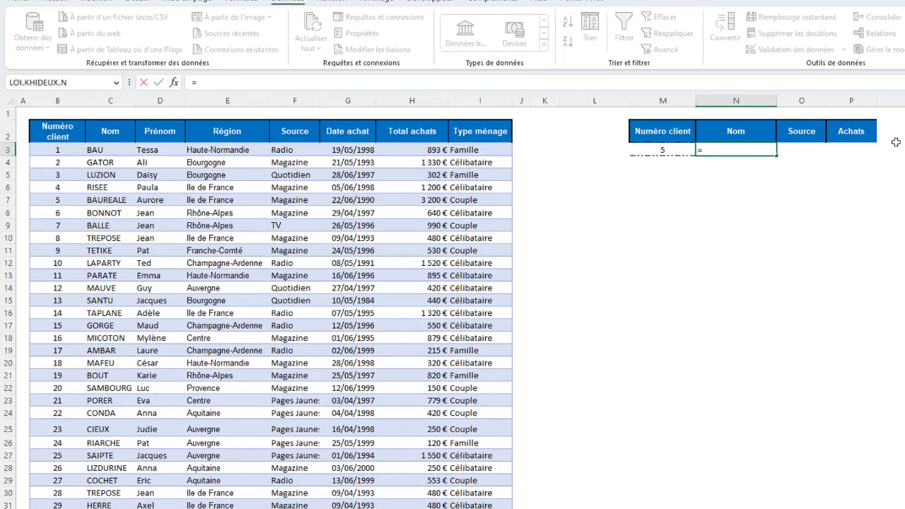
text(indirect)
key(Tab)
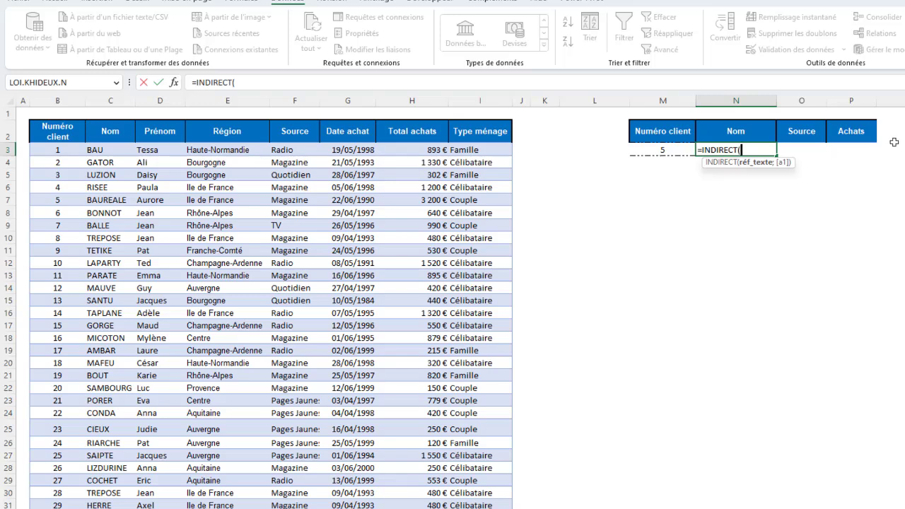
click(104, 148)
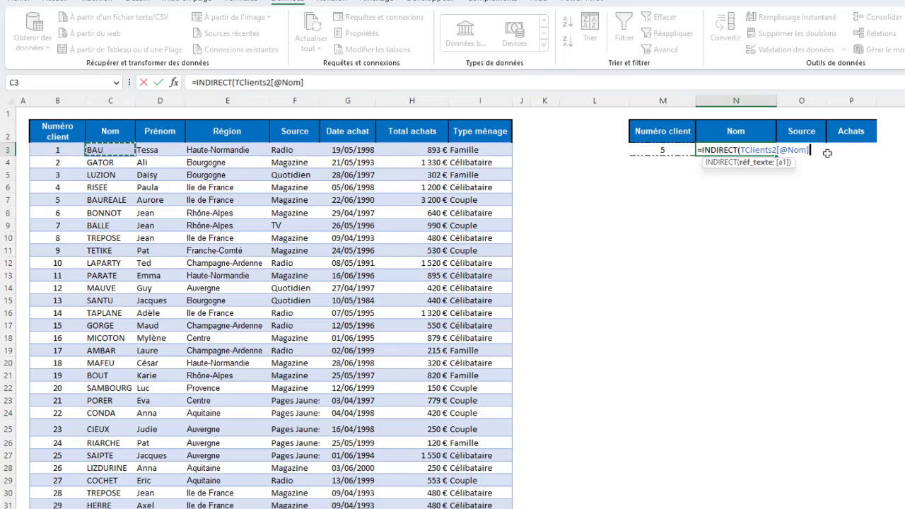
drag(809, 150, 745, 153)
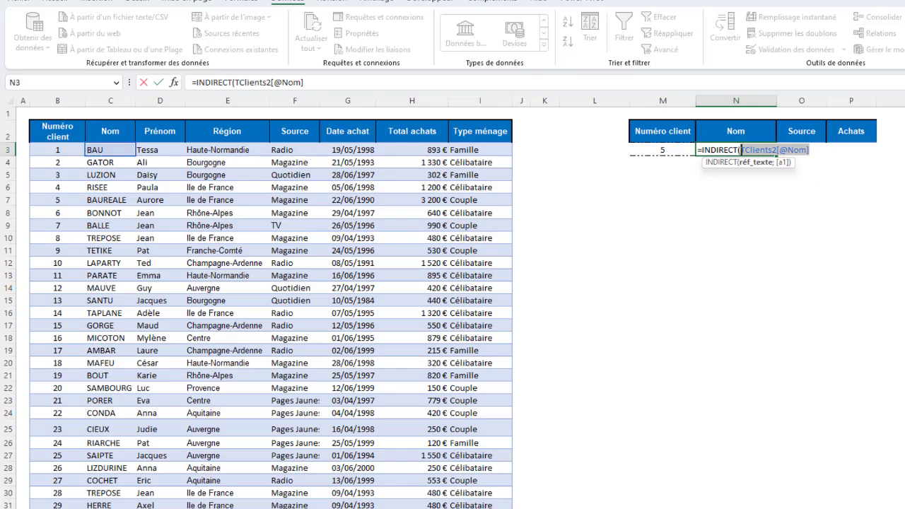
text(")
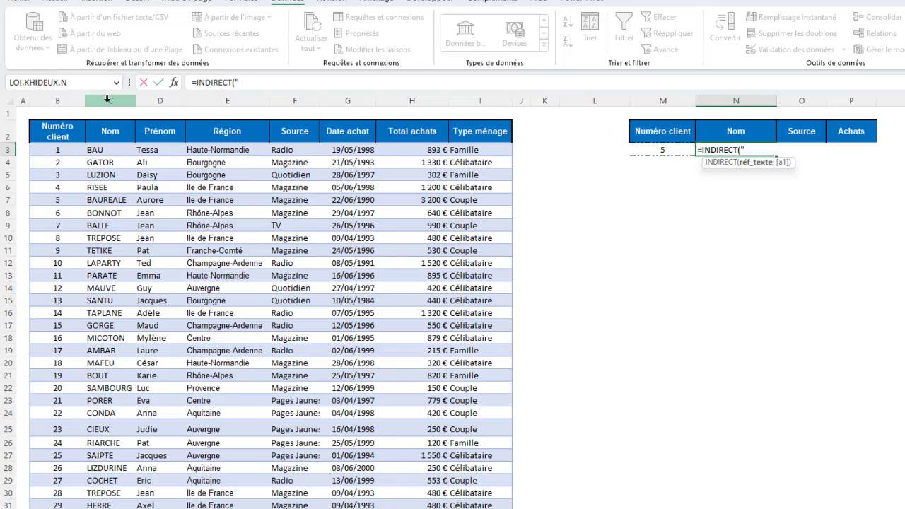
text(C"&)
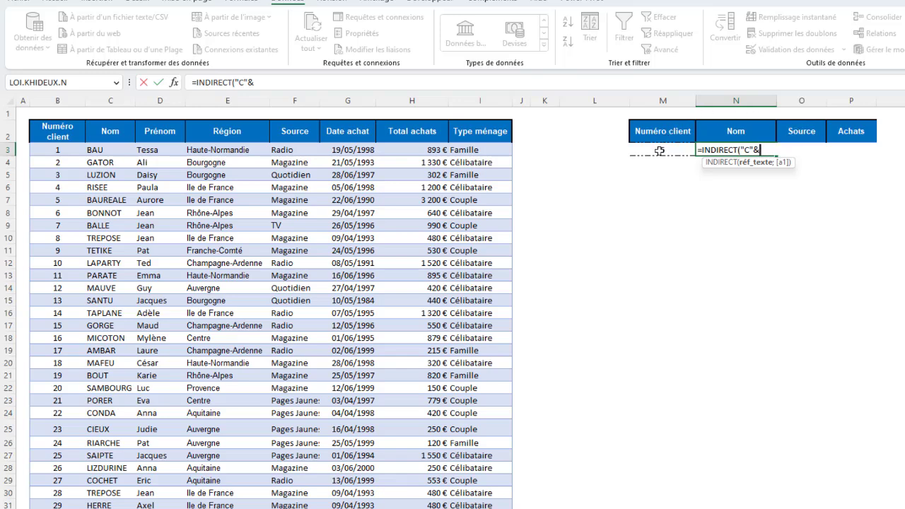
click(659, 150)
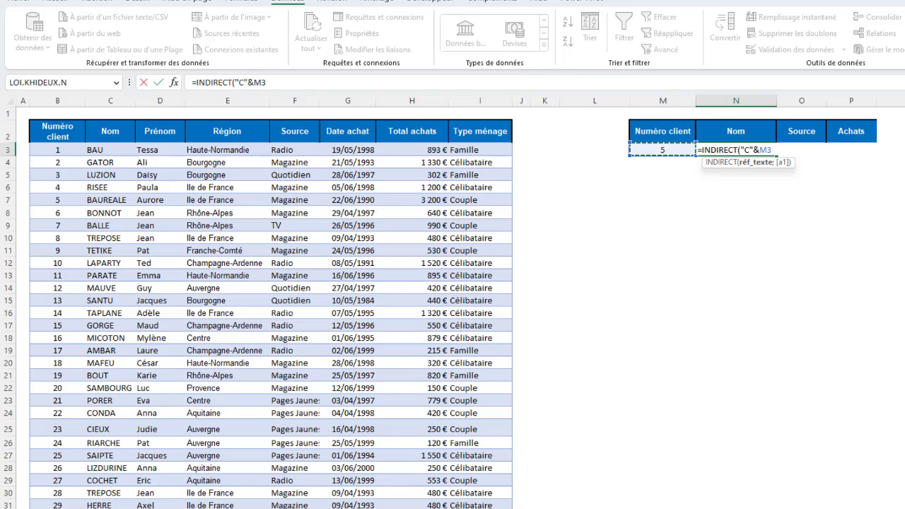
click(763, 149)
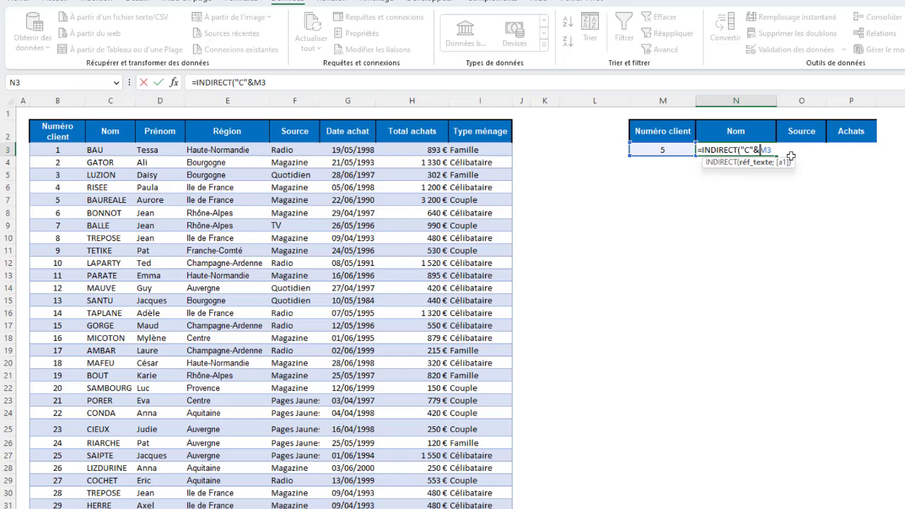
key(F4)
key(F4)
key(F4)
key(Right)
text())
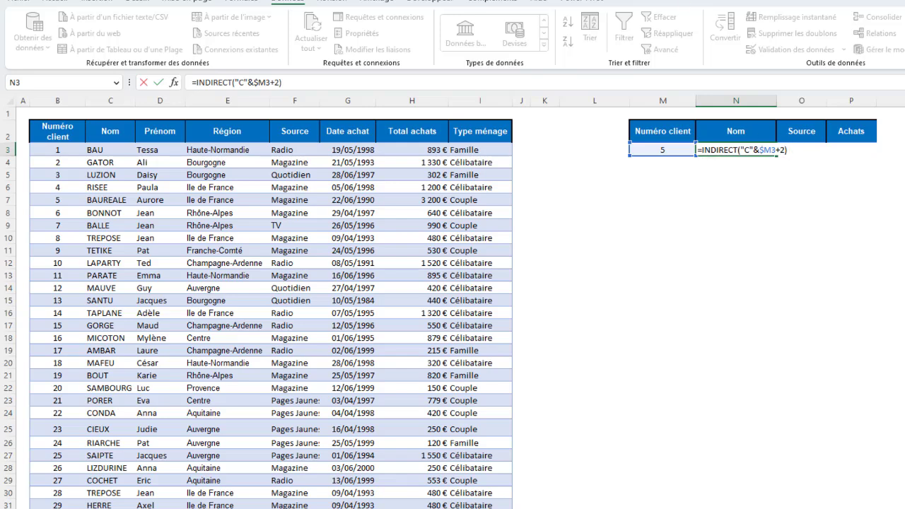
key(Return)
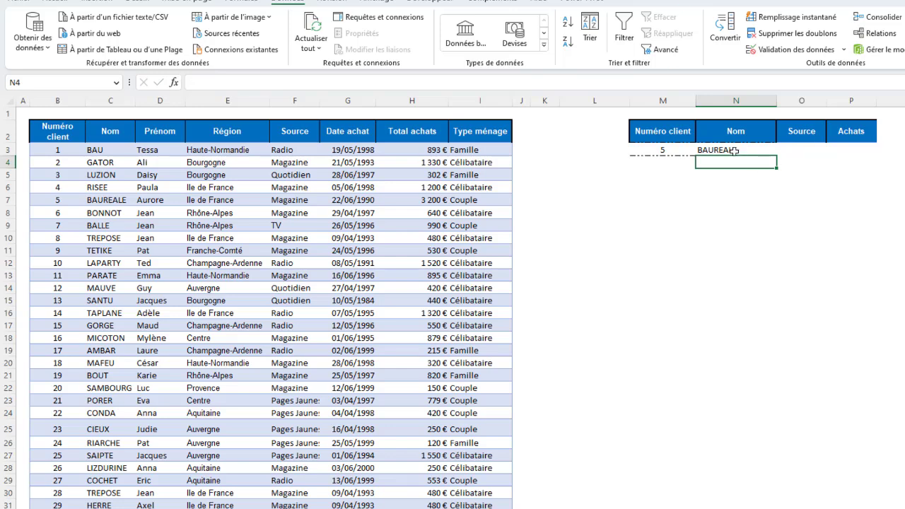
Copy the N3 name formula and verify BAUREALE is client 5 in the table
click(735, 151)
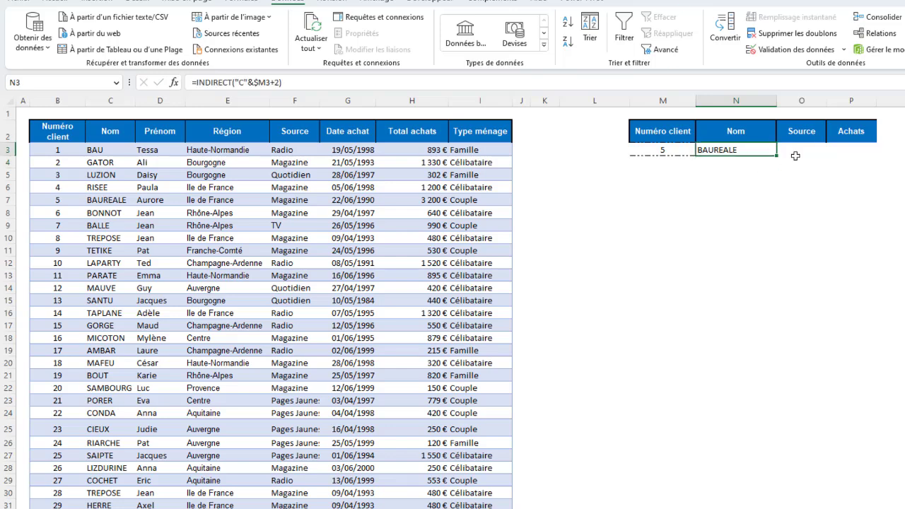
key(ctrl+c)
click(664, 150)
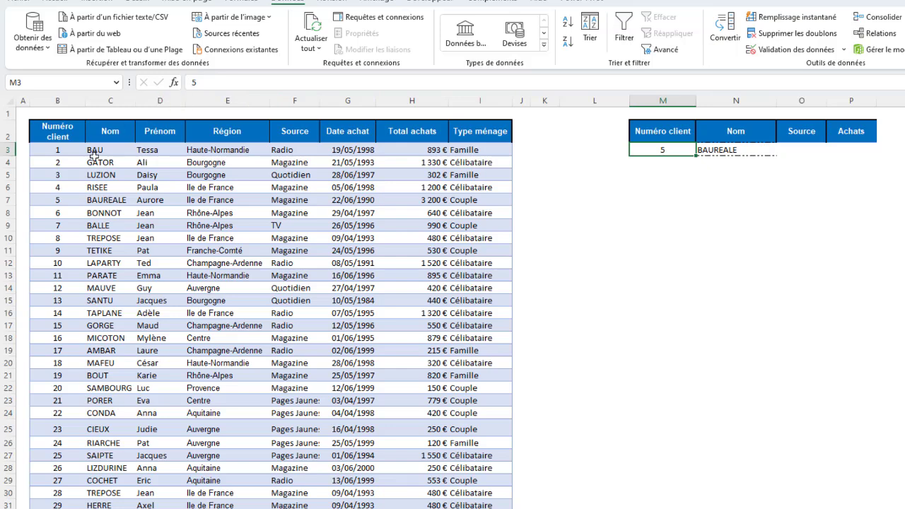
click(103, 202)
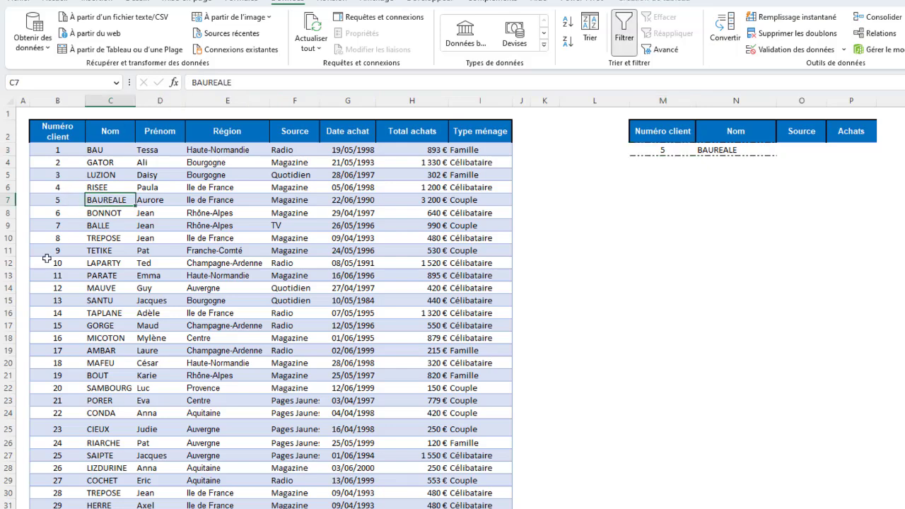
click(743, 151)
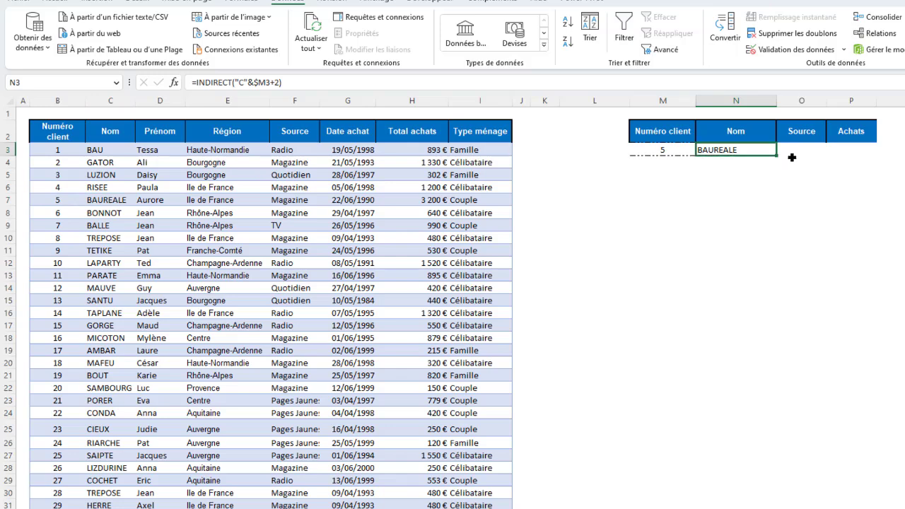
Fill the formula into O3 and change C to F so it returns Magazine
drag(778, 157, 813, 154)
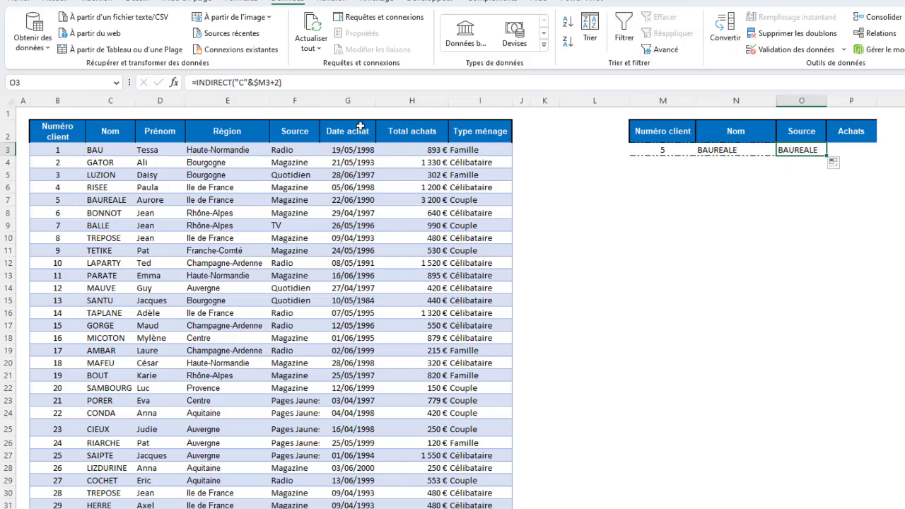
click(243, 82)
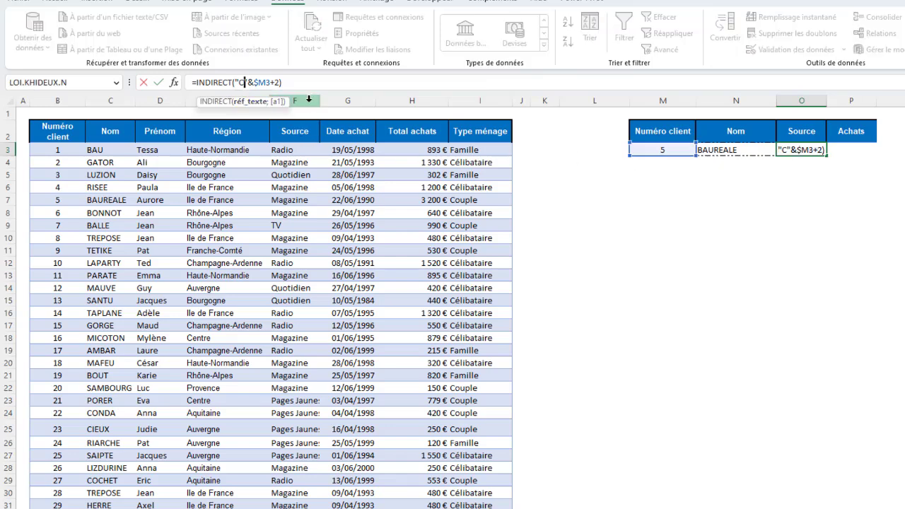
key(BackSpace)
text(F)
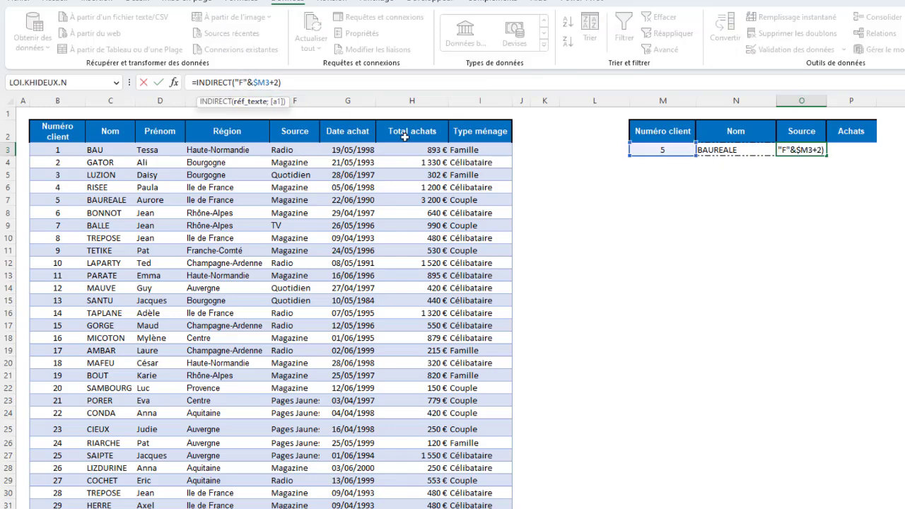
key(Return)
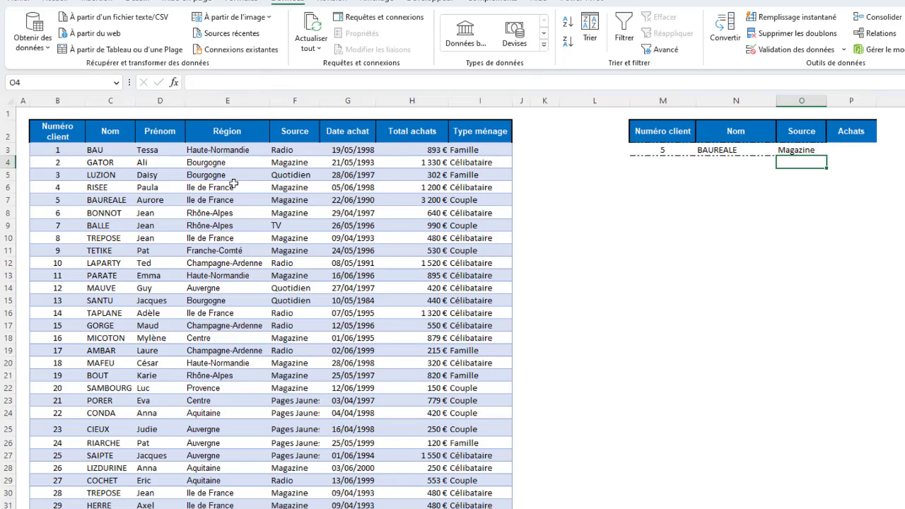
click(276, 200)
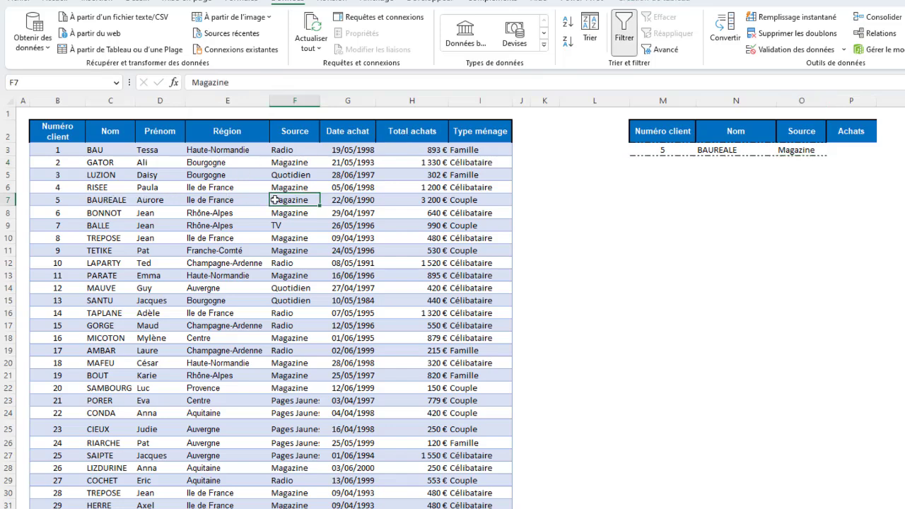
click(429, 198)
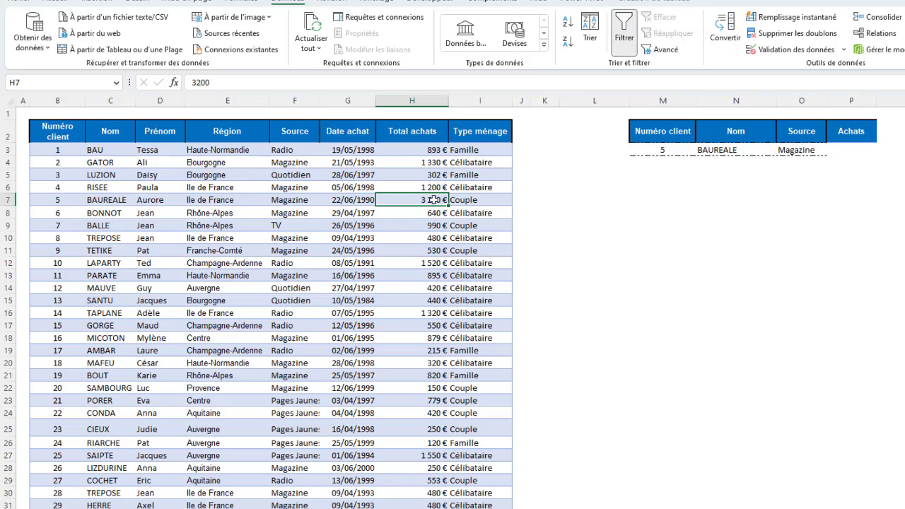
click(805, 152)
click(855, 156)
Paste the lookup formula into P3 and change it to =INDIRECT("H"&$M3+2)
key(ctrl+v)
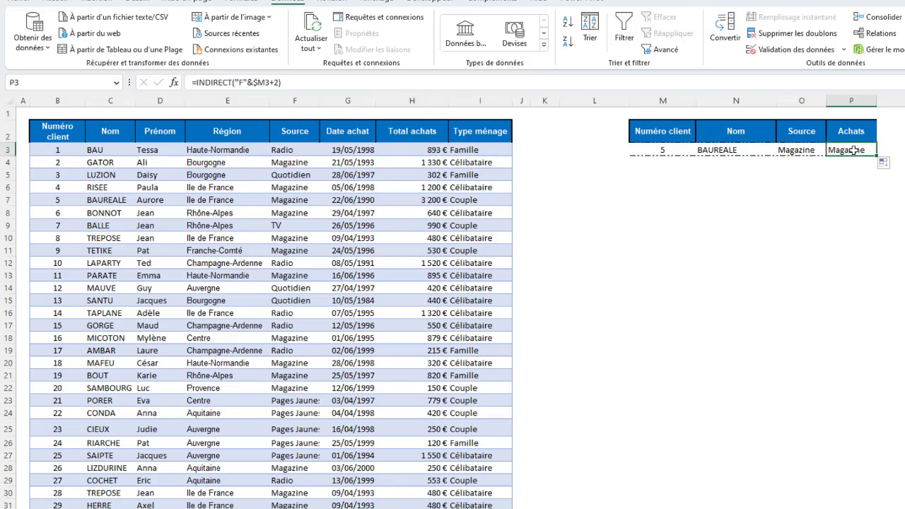
double_click(243, 83)
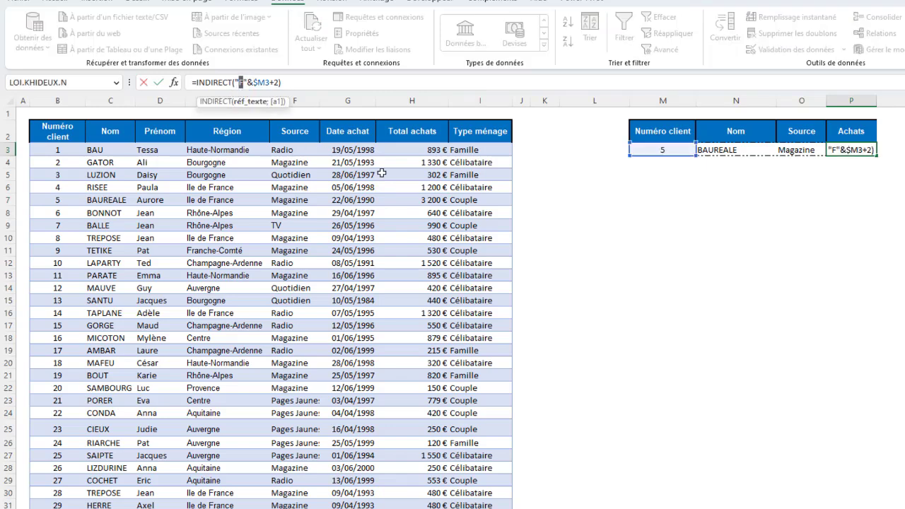
text(H)
key(Return)
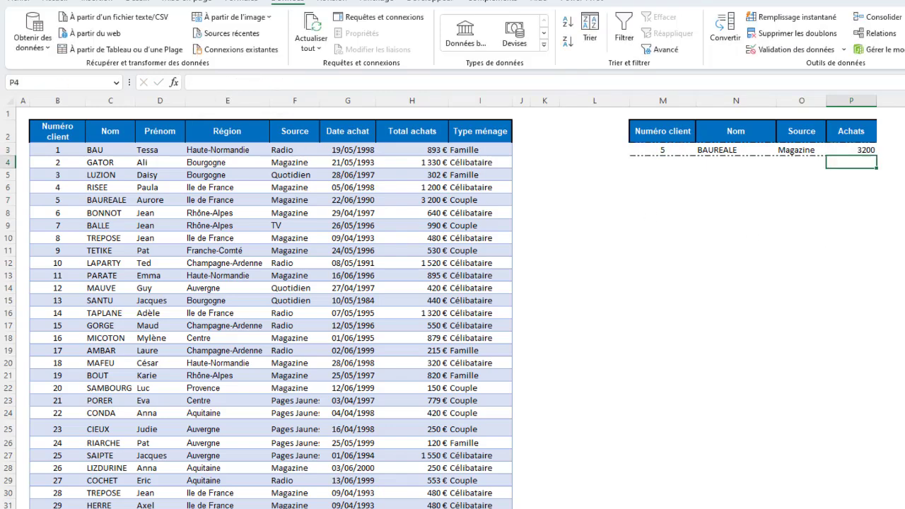
click(414, 200)
click(867, 150)
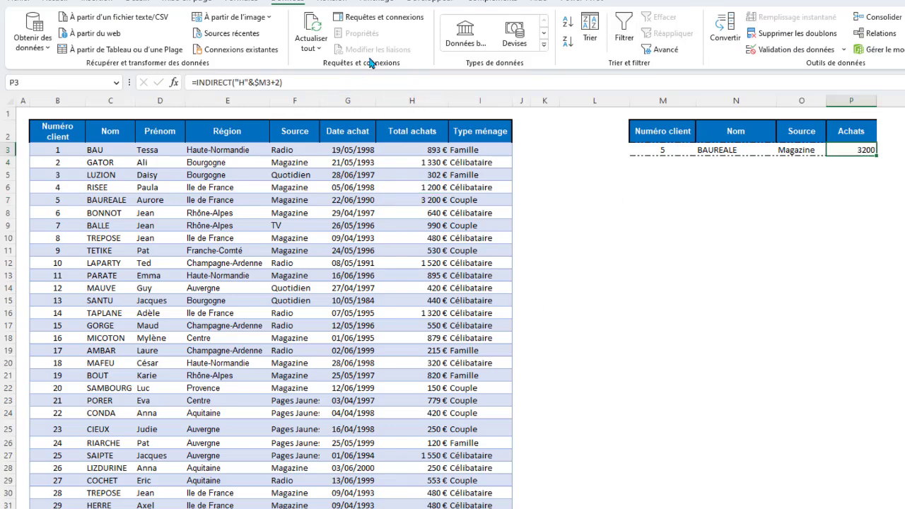
Format P3 as euro accounting with no decimals, showing 3 200 €
click(58, 3)
click(521, 41)
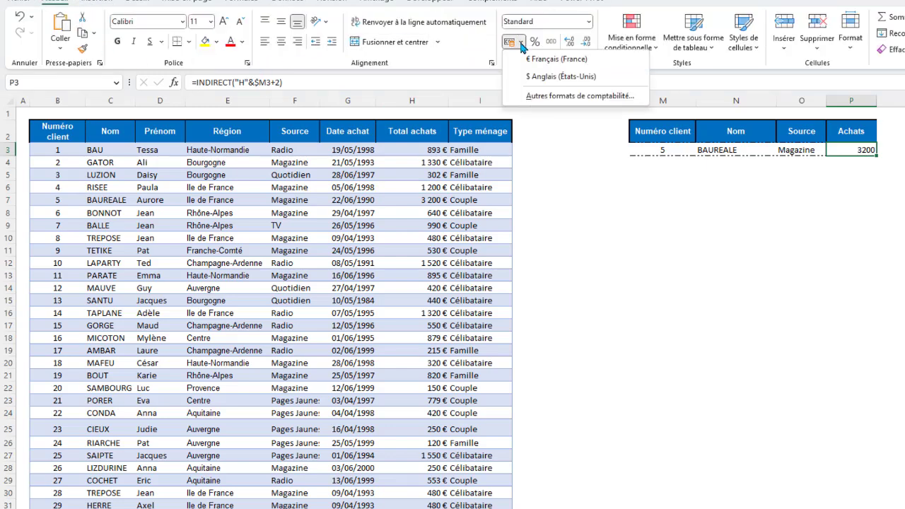
click(591, 45)
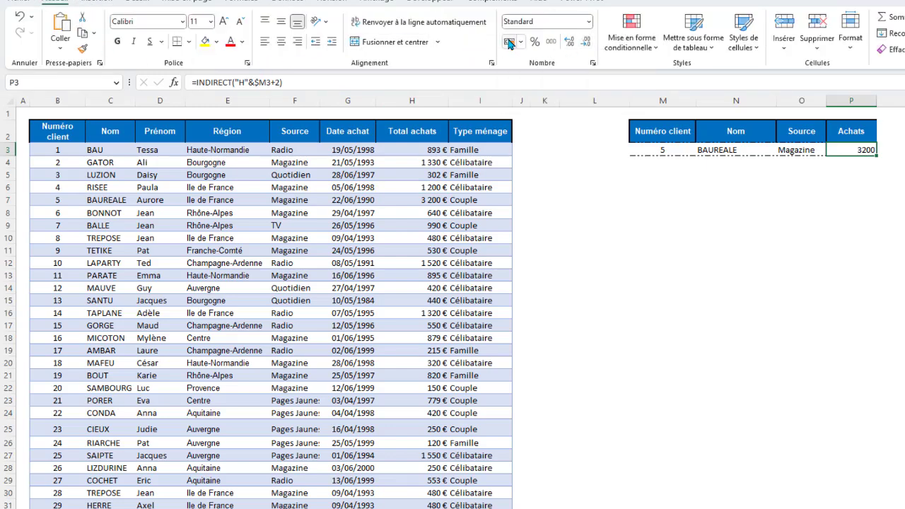
click(509, 41)
click(586, 44)
click(587, 44)
click(867, 236)
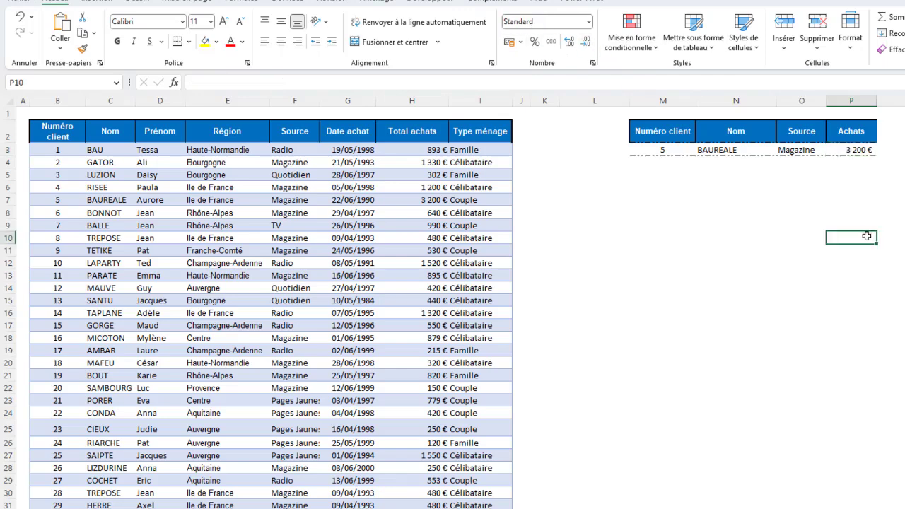
Enter client numbers 15, 20 and 30 in M4:M6 below client 5
click(693, 159)
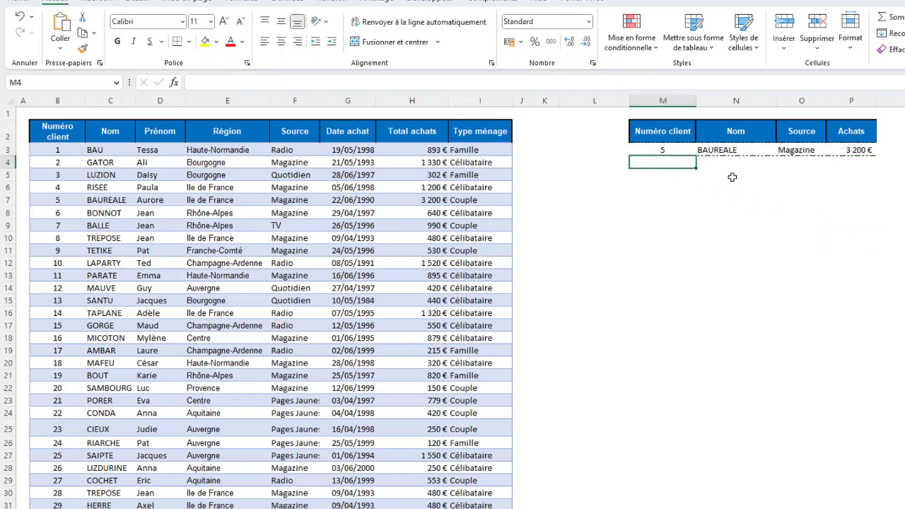
text(15)
key(Return)
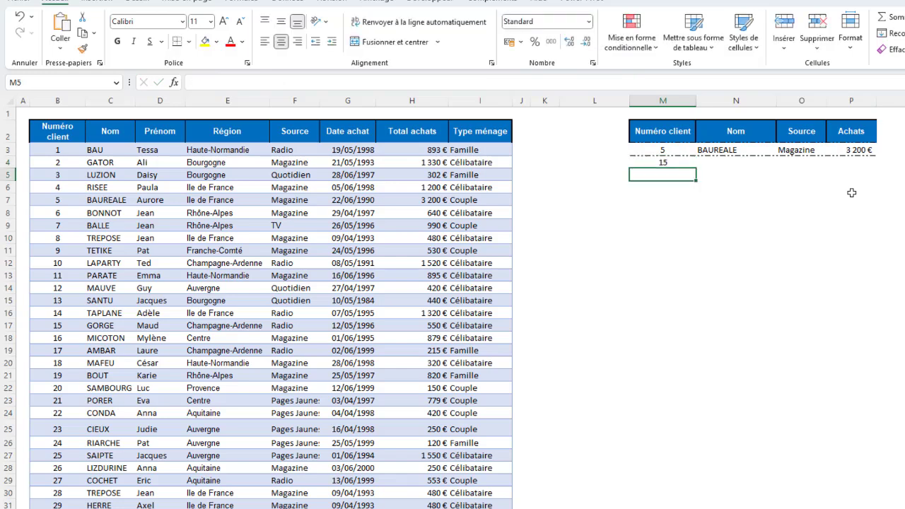
text(20)
key(Return)
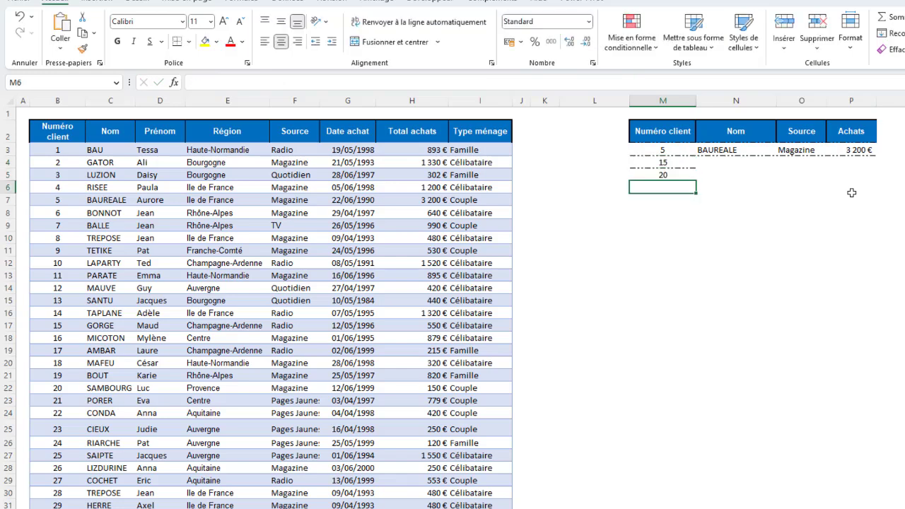
text(30)
click(837, 215)
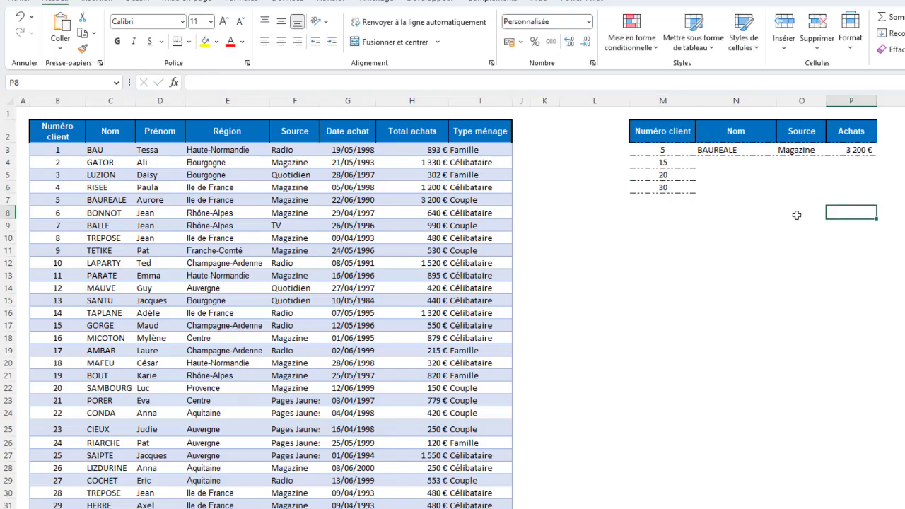
click(710, 147)
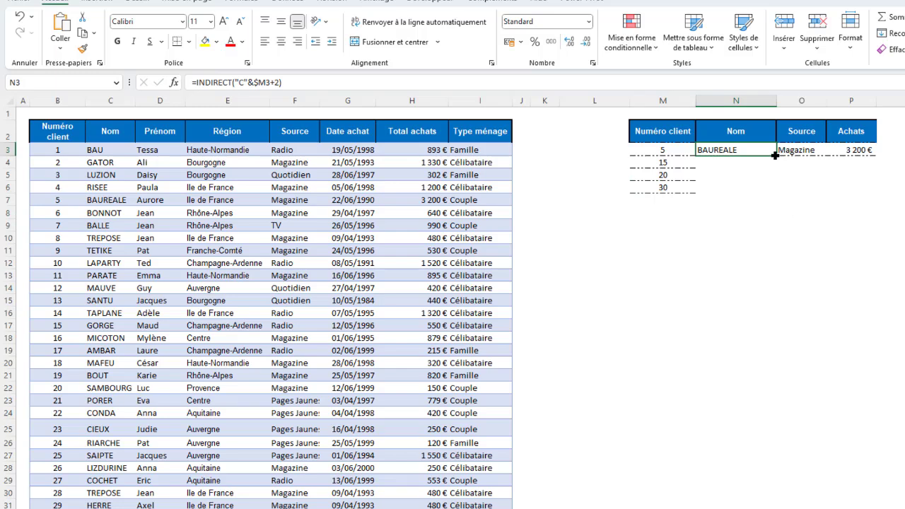
Fill the name formula down to N6 and confirm GORGE, SAMBOURG and IOLE in the client table
drag(775, 155, 775, 191)
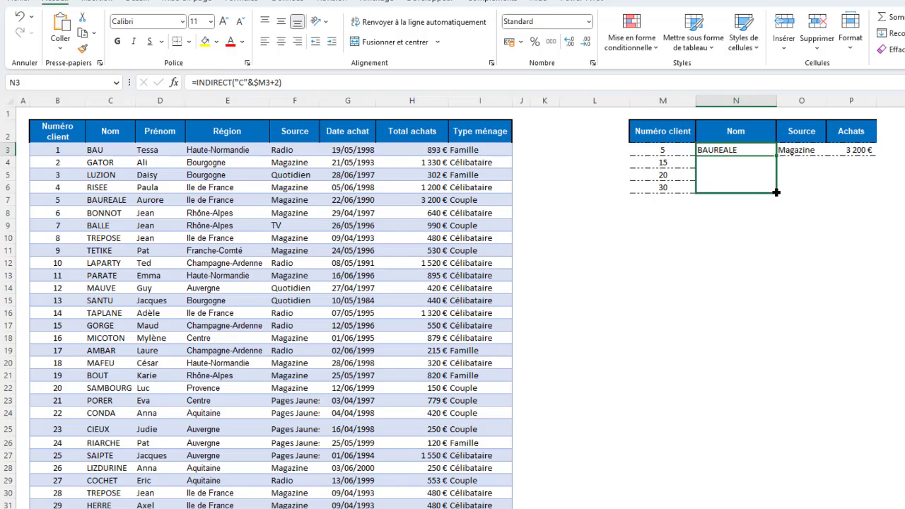
click(669, 163)
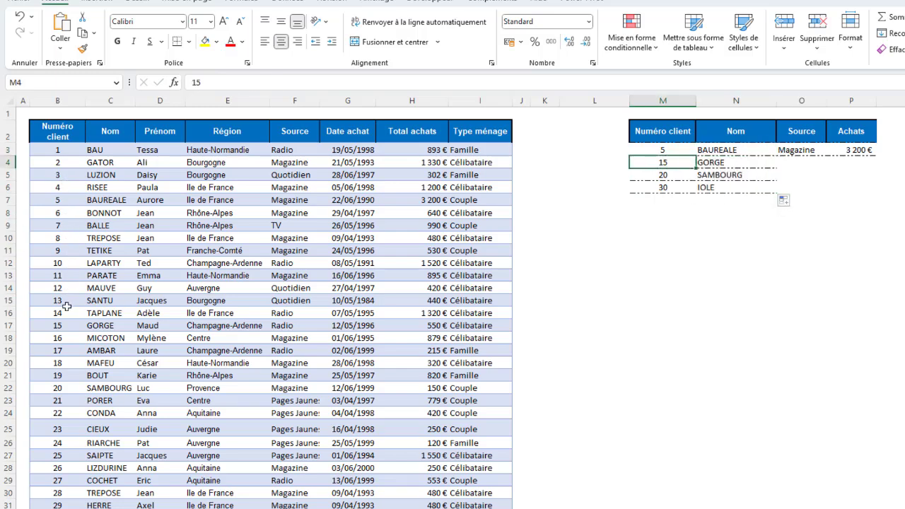
click(95, 326)
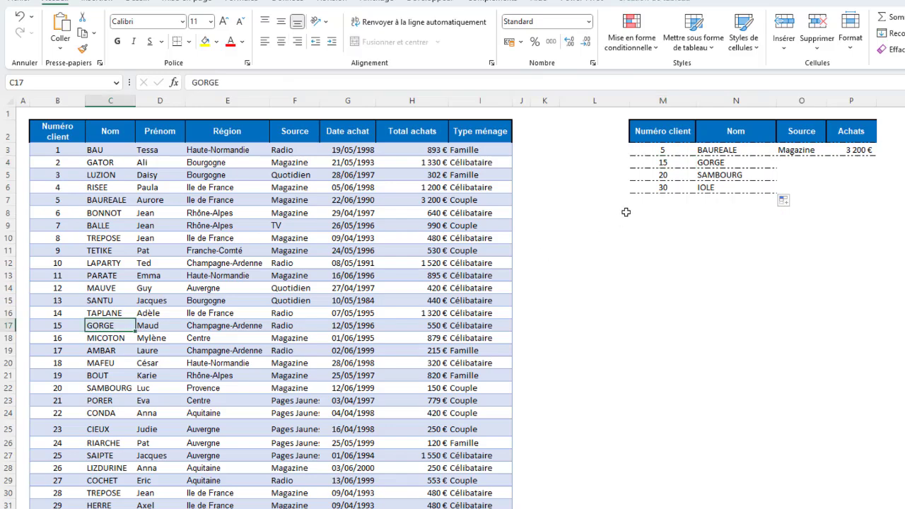
click(724, 174)
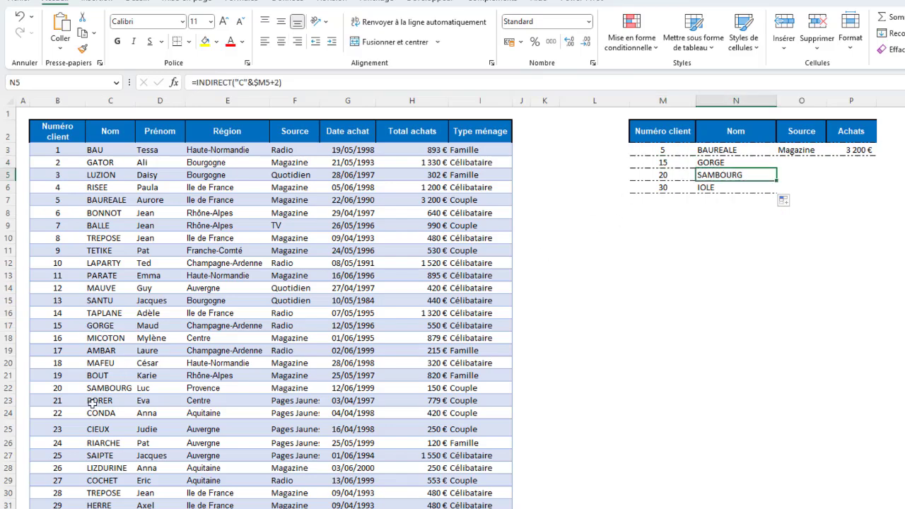
click(57, 388)
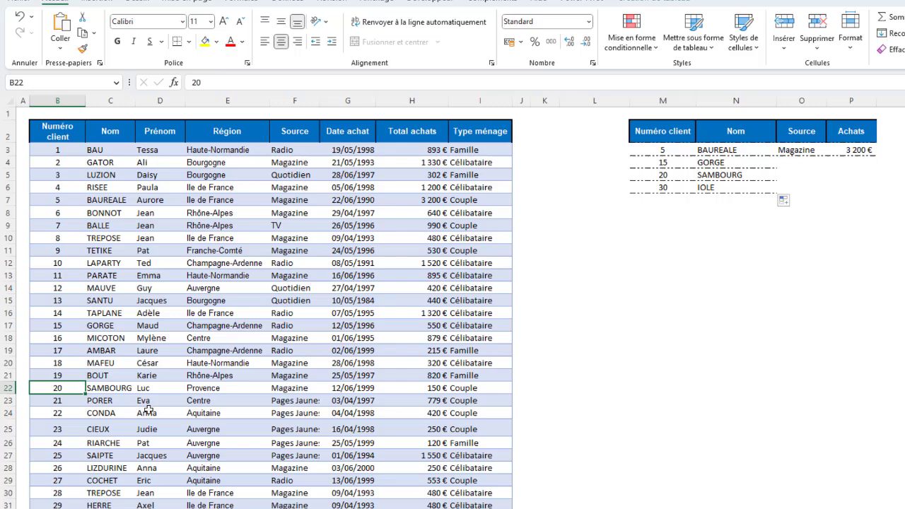
click(715, 188)
click(57, 508)
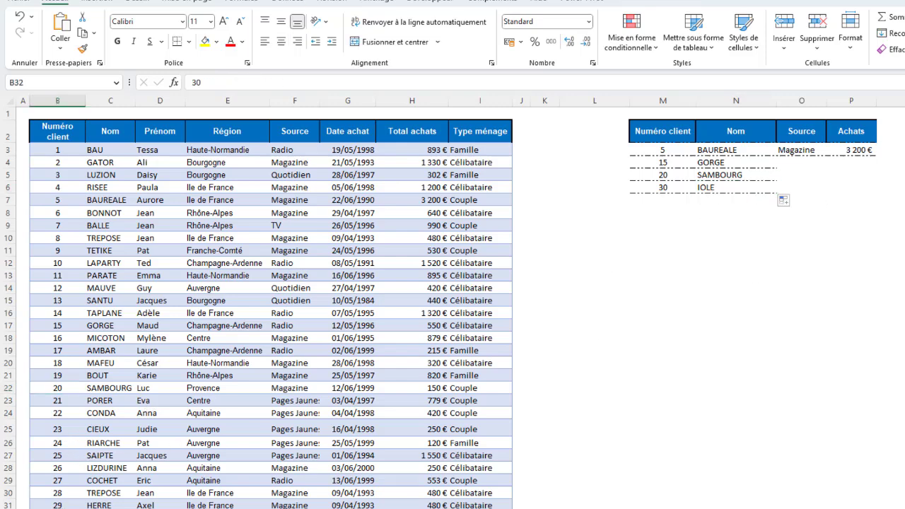
click(99, 508)
Fill the Source and Achats formulas down to row 6 and delete the stray 'Source' in O7
click(802, 151)
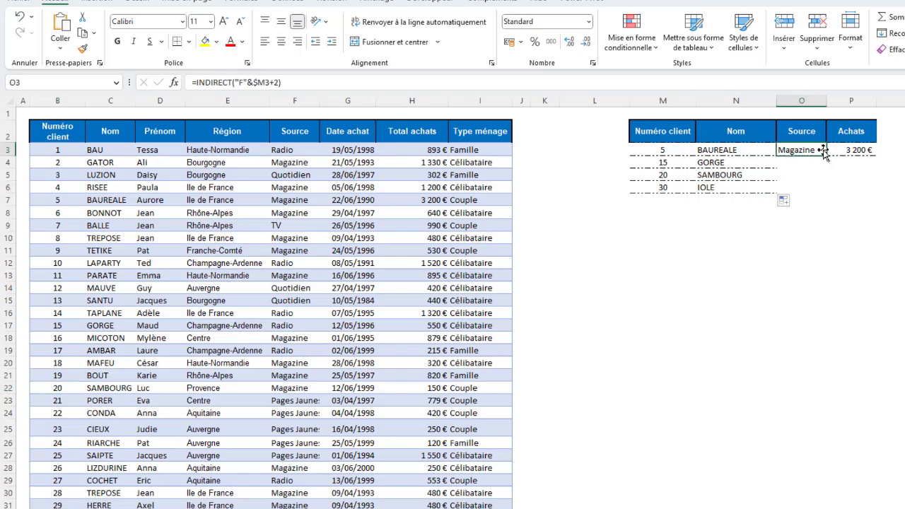
drag(829, 157, 828, 205)
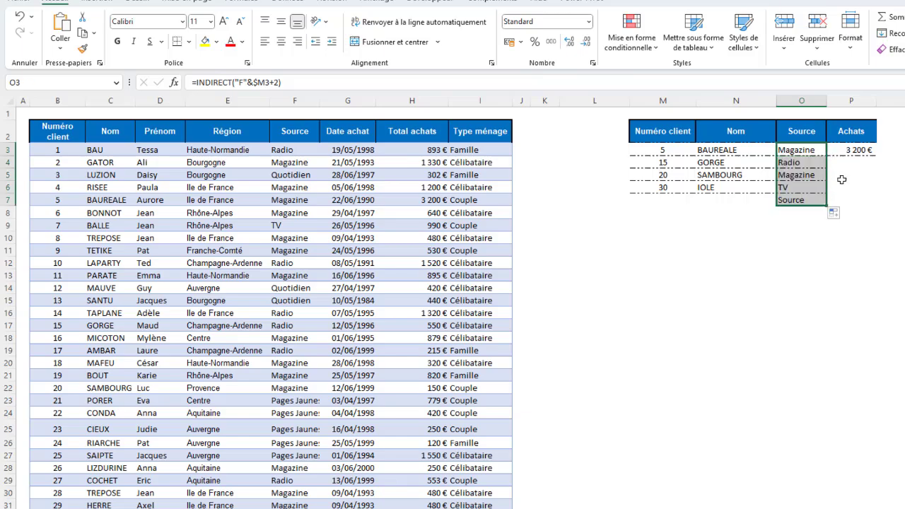
click(855, 150)
drag(879, 155, 877, 192)
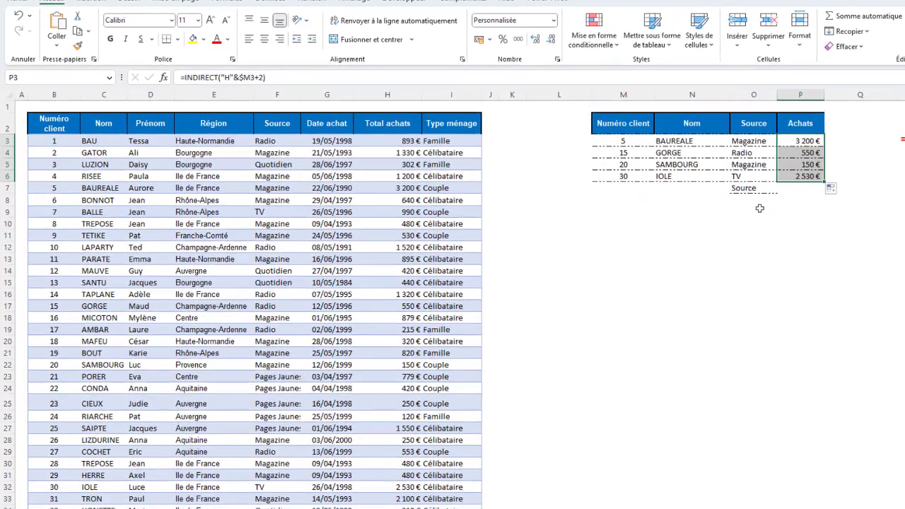
click(795, 201)
key(Delete)
click(790, 231)
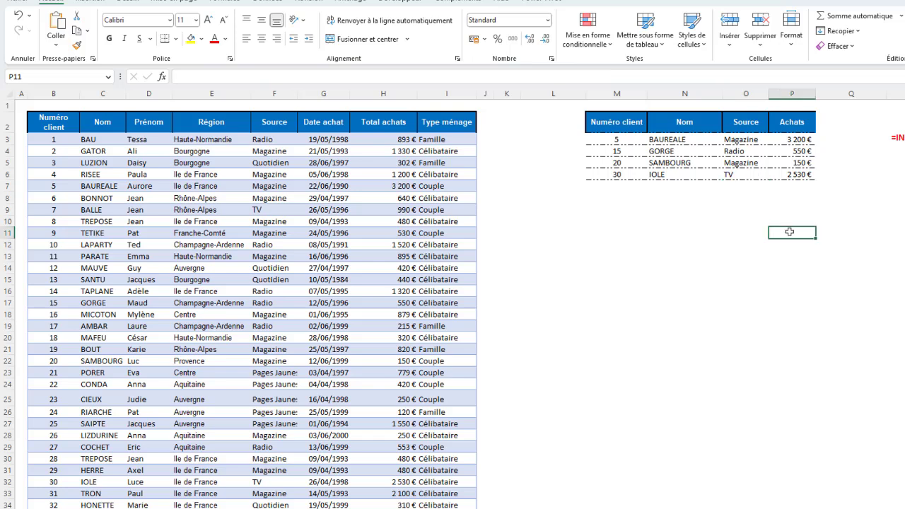
Check the new purchases and client numbers against the TClients data
click(799, 173)
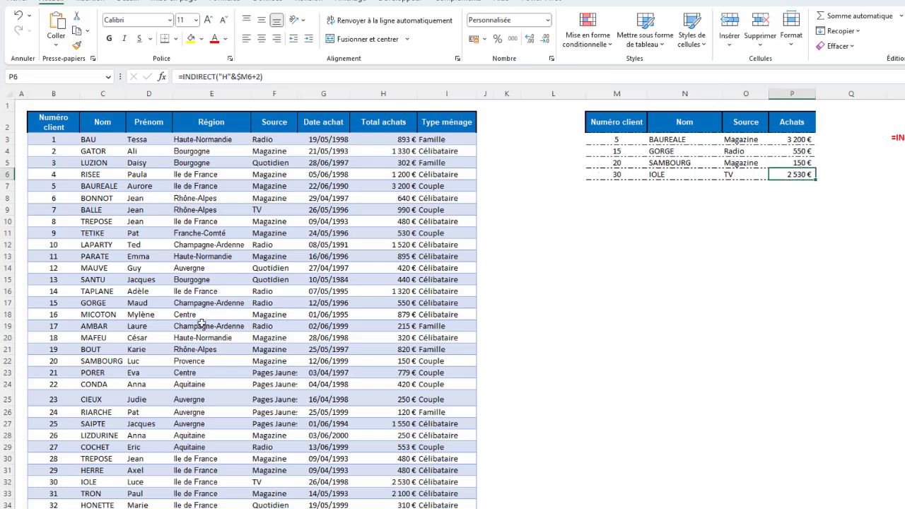
click(7, 361)
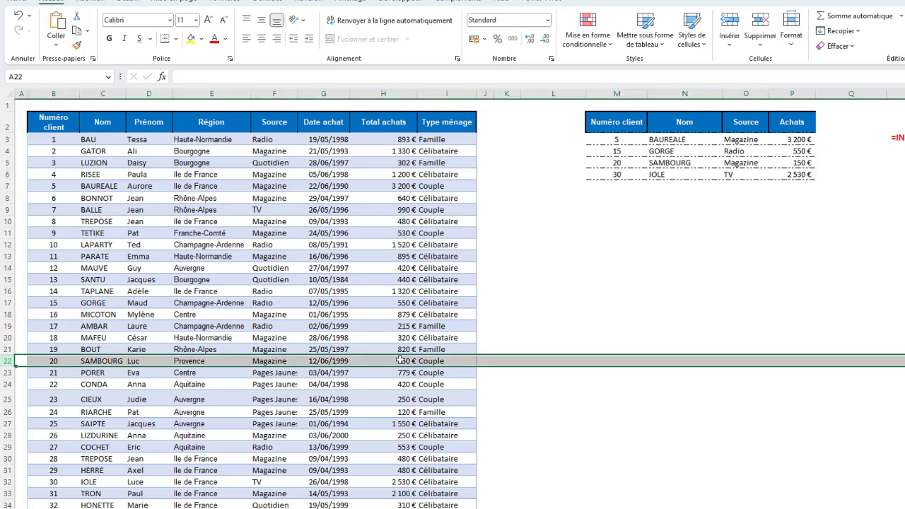
click(634, 152)
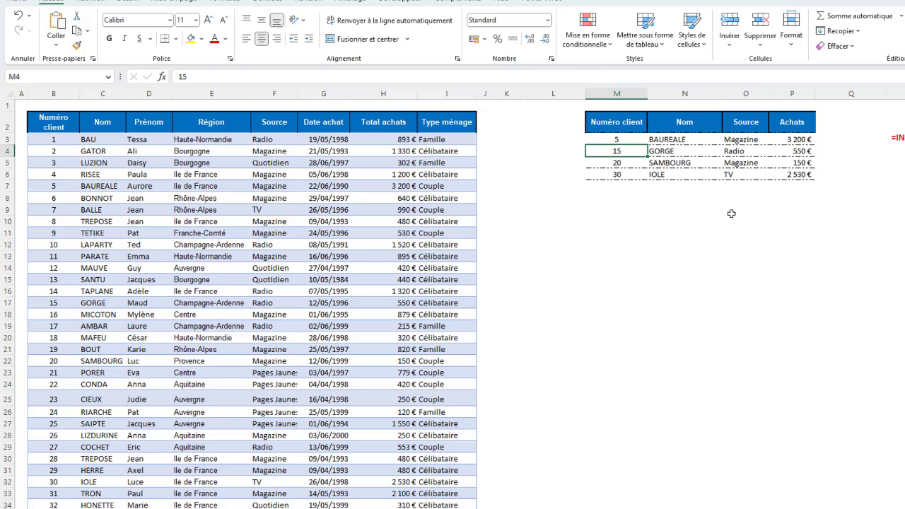
click(619, 186)
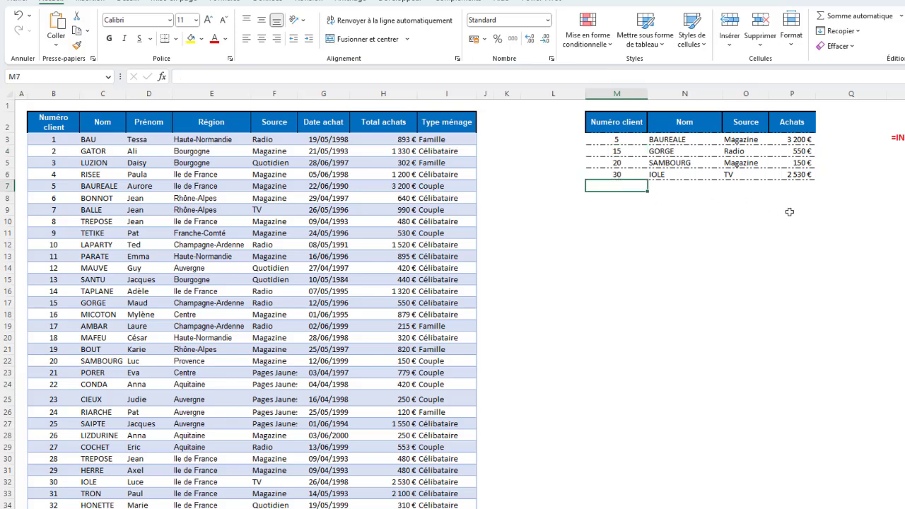
Add client 8 in M7 and check its lookups return TREPOSE, Magazine and 480 €
text(8)
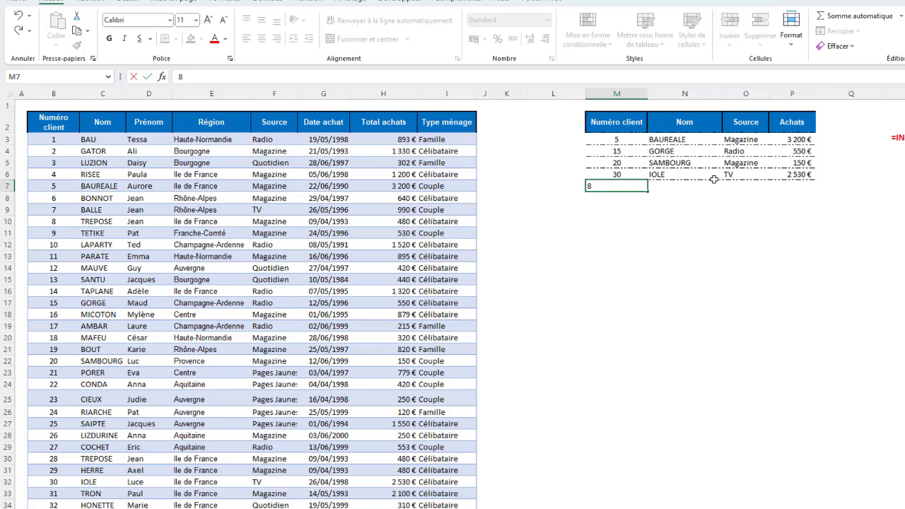
key(Return)
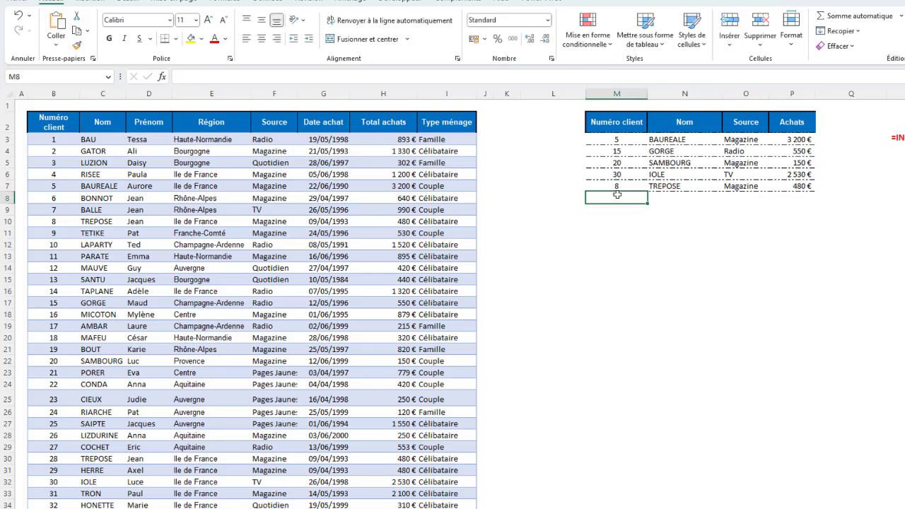
click(673, 186)
click(778, 185)
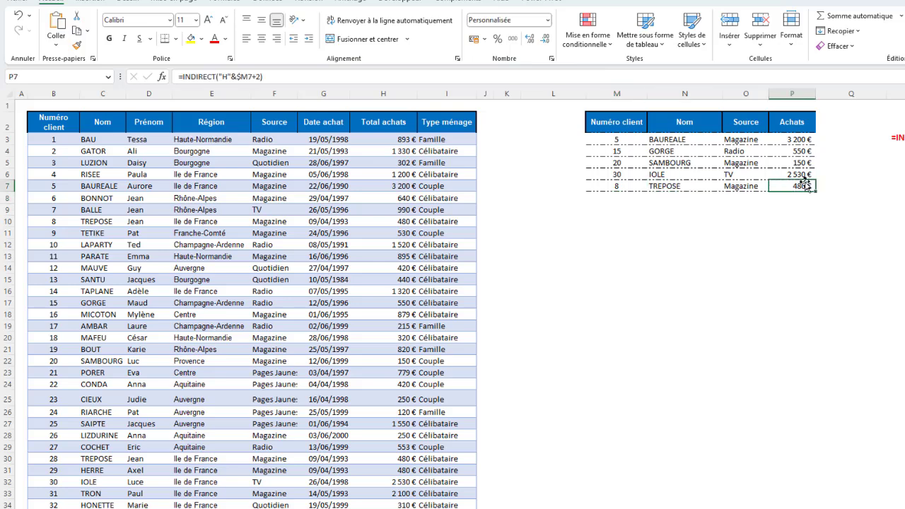
click(749, 182)
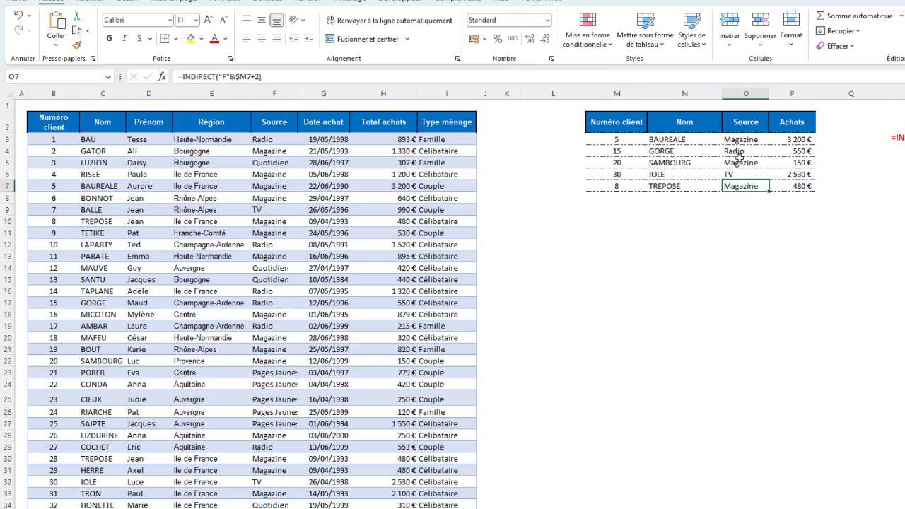
click(739, 152)
Add client 1 in M8 and copy the name cell formatting from TREPOSE with Format Painter
click(622, 197)
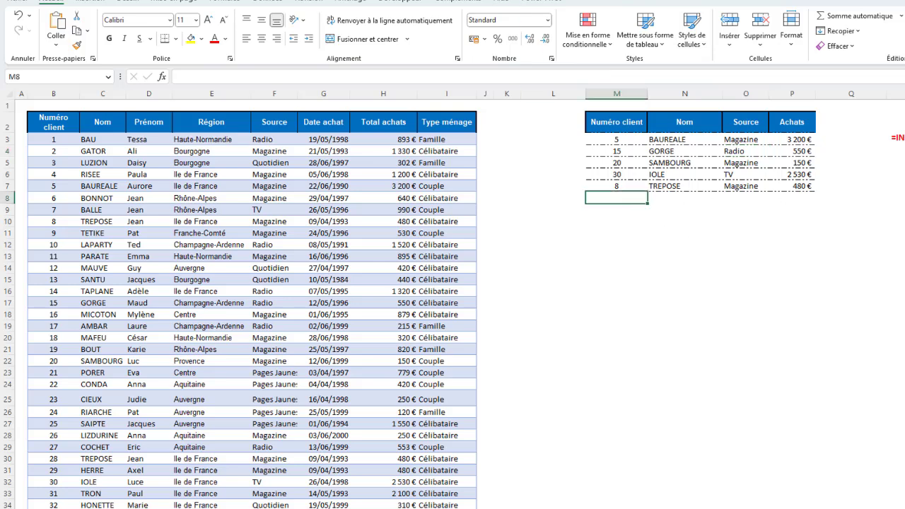
text(1)
key(Return)
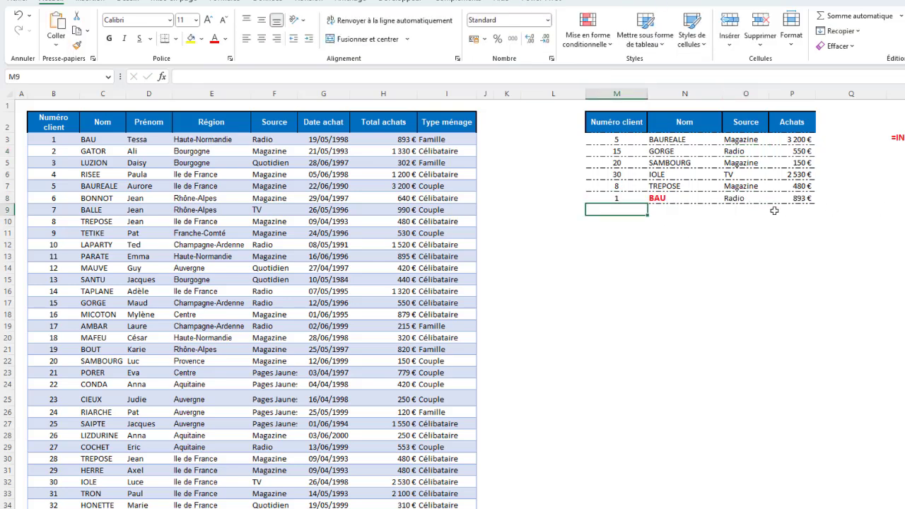
click(670, 188)
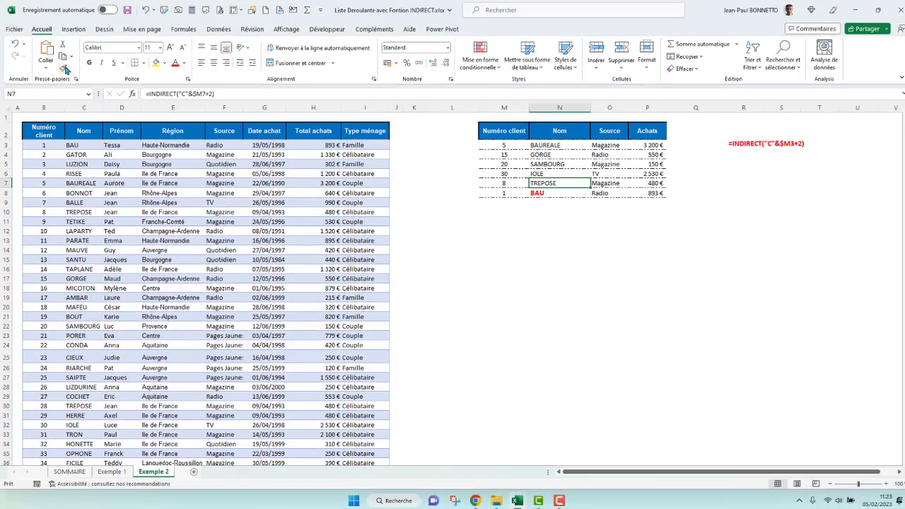
click(62, 69)
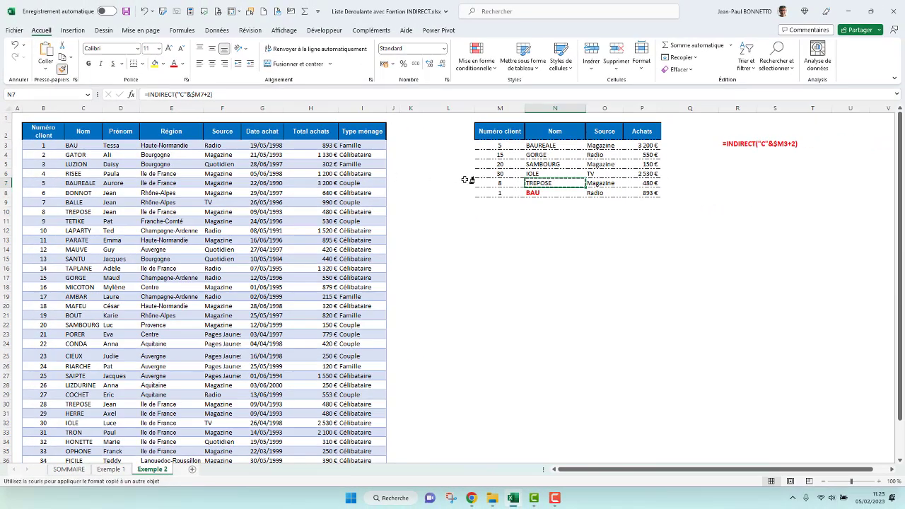
Apply the copied formatting to BAU's name cell, review the block, and go to SOMMAIRE
click(535, 192)
click(628, 165)
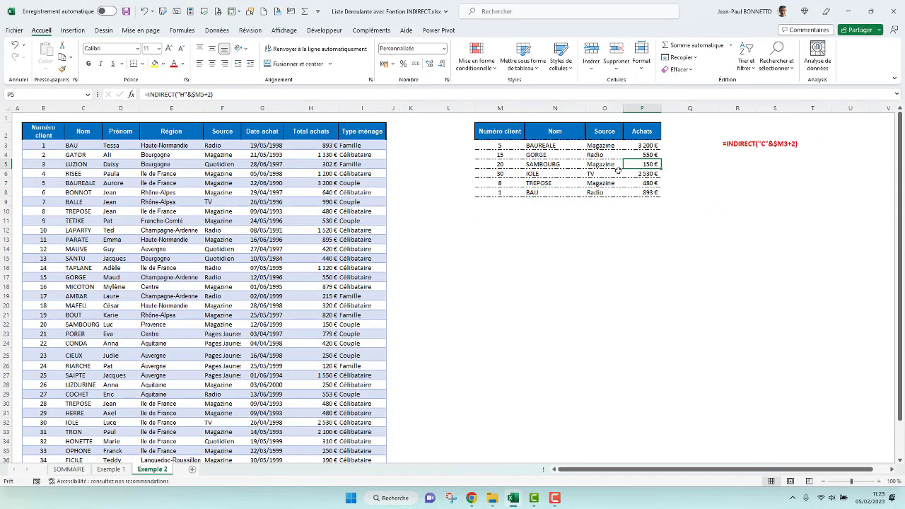
click(510, 157)
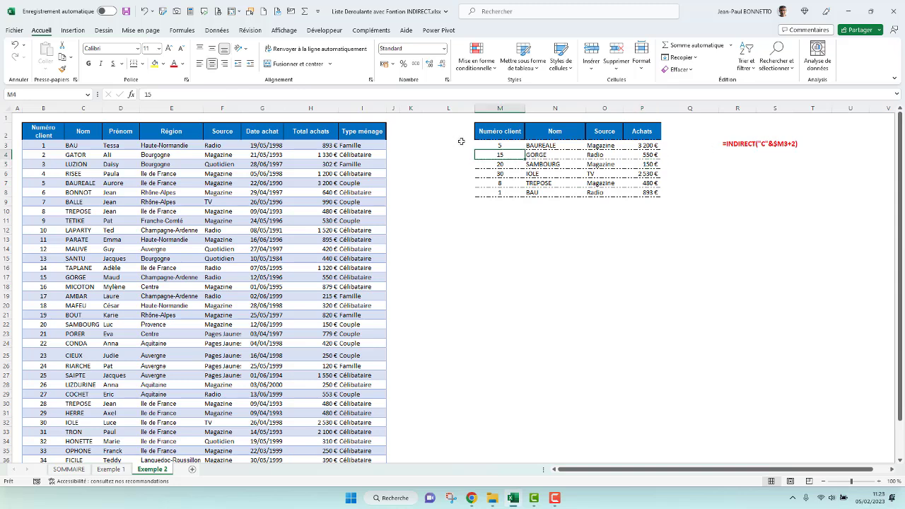
click(565, 146)
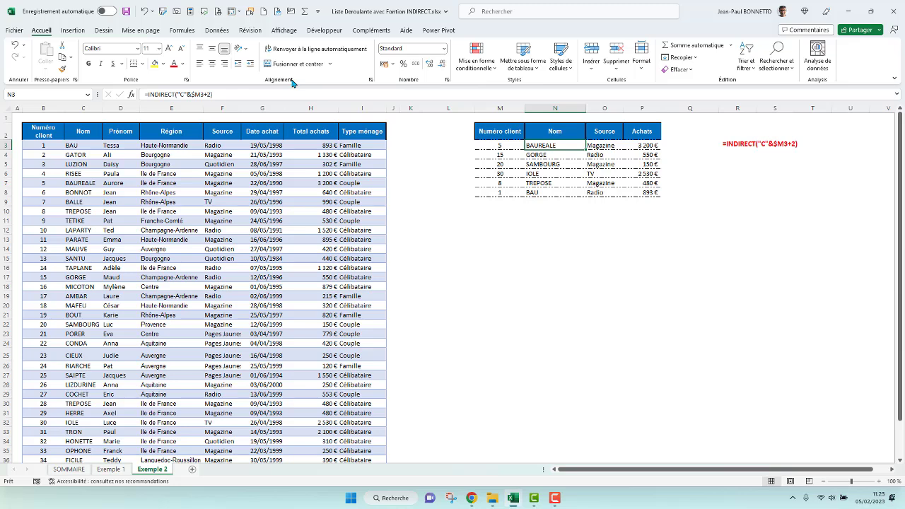
click(487, 210)
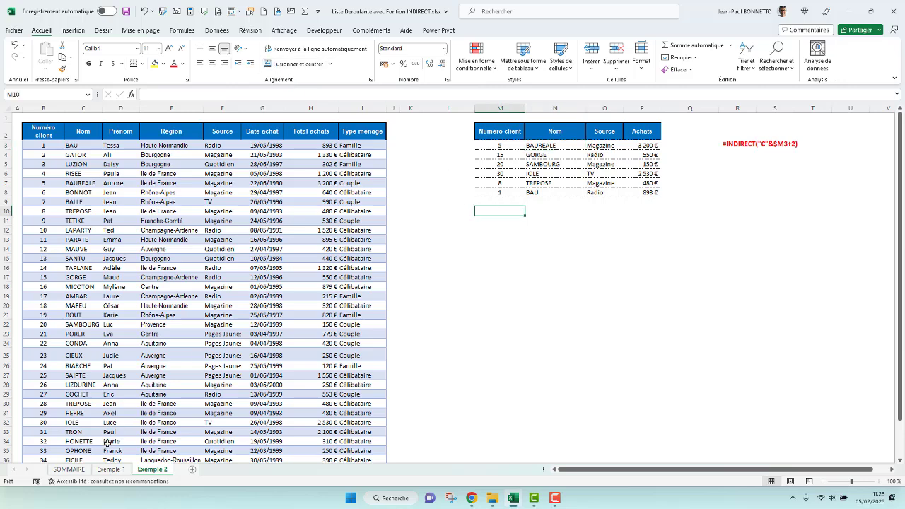
click(68, 469)
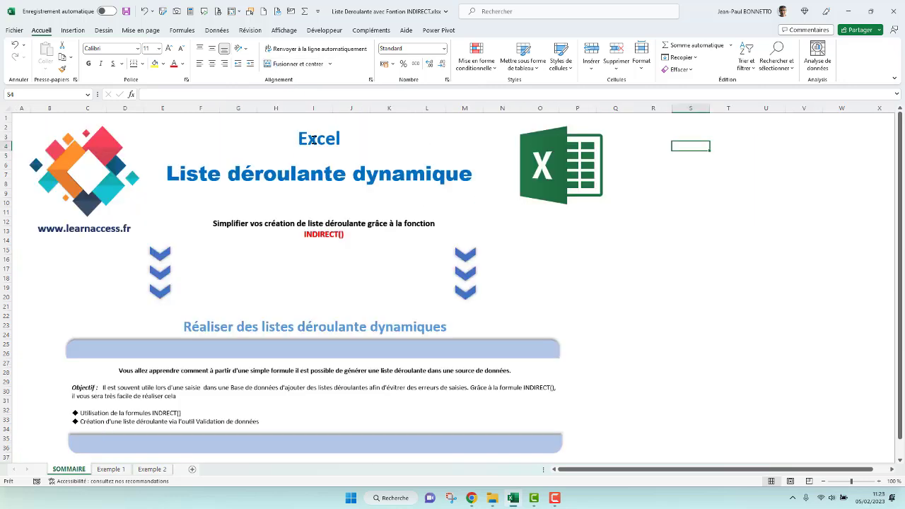
click(695, 230)
drag(180, 174, 612, 192)
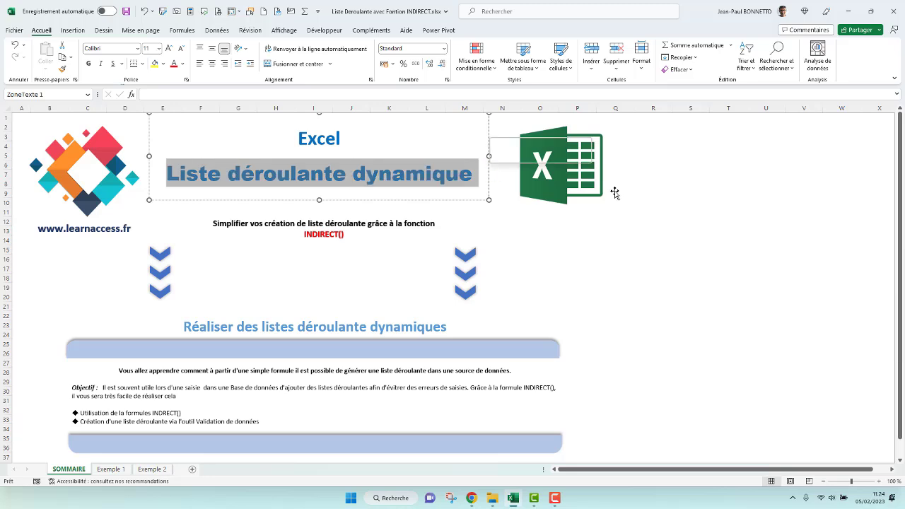
click(702, 170)
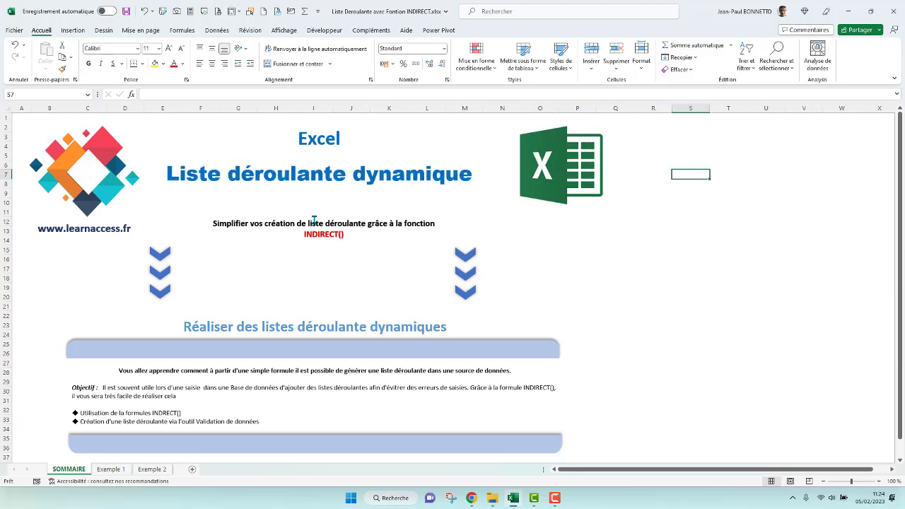
click(298, 237)
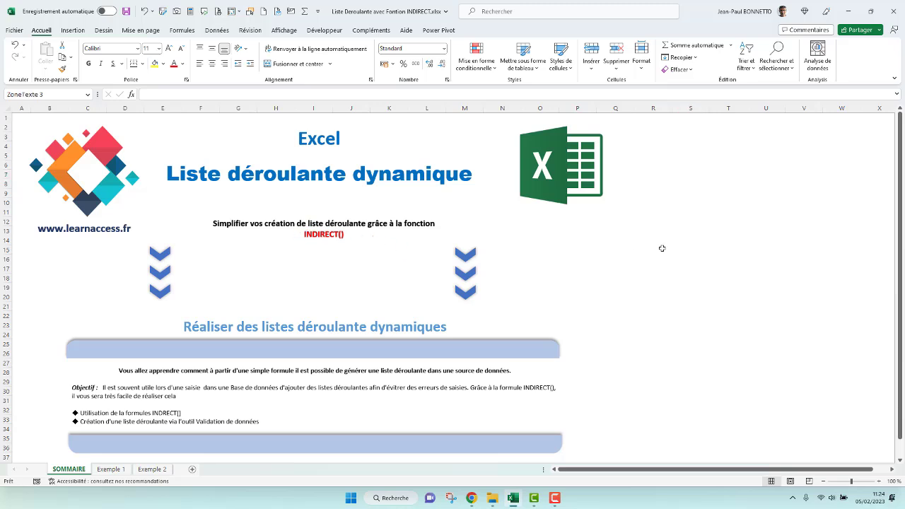
click(345, 235)
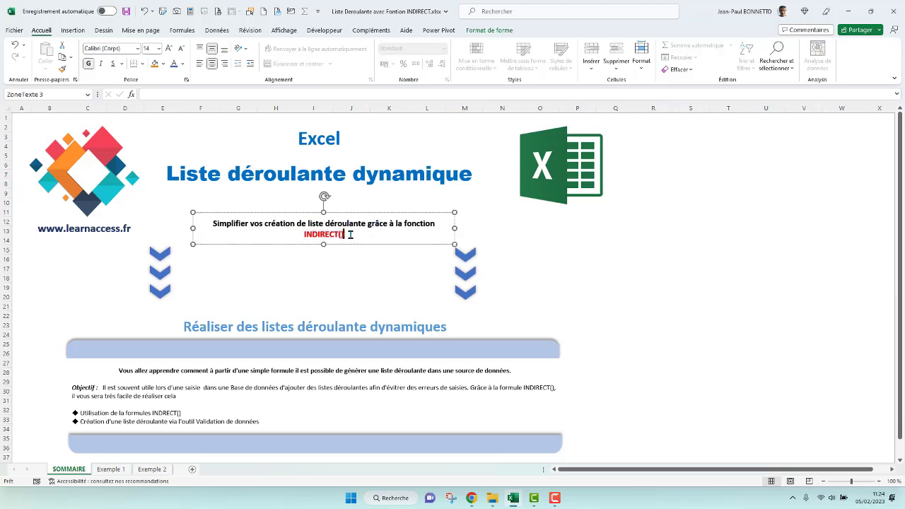
double_click(350, 235)
click(694, 164)
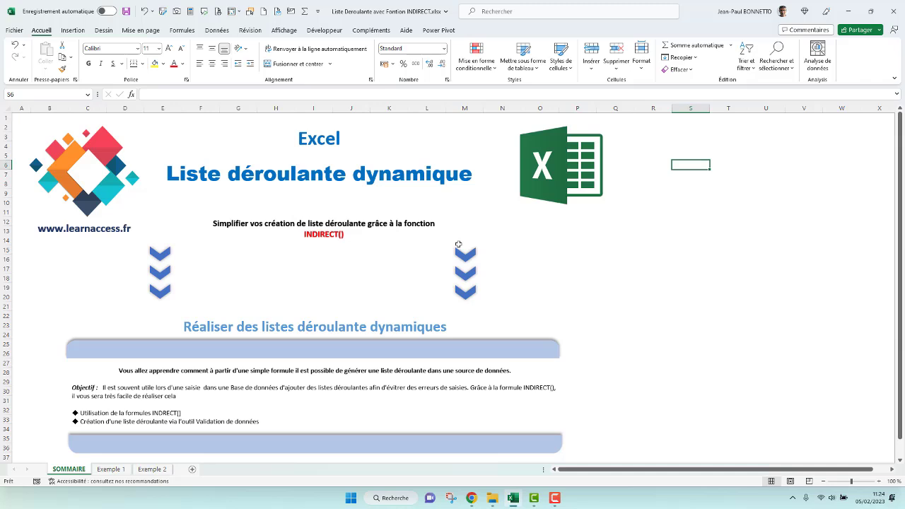
click(345, 235)
click(746, 176)
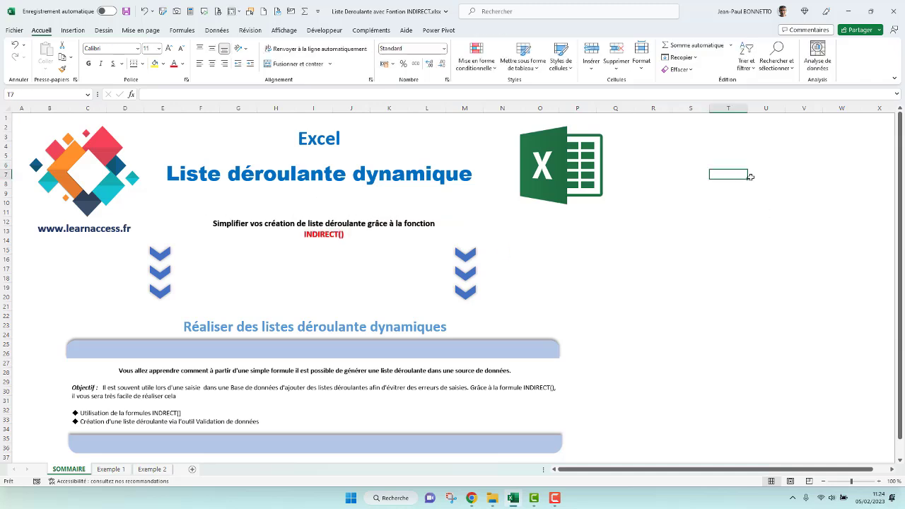